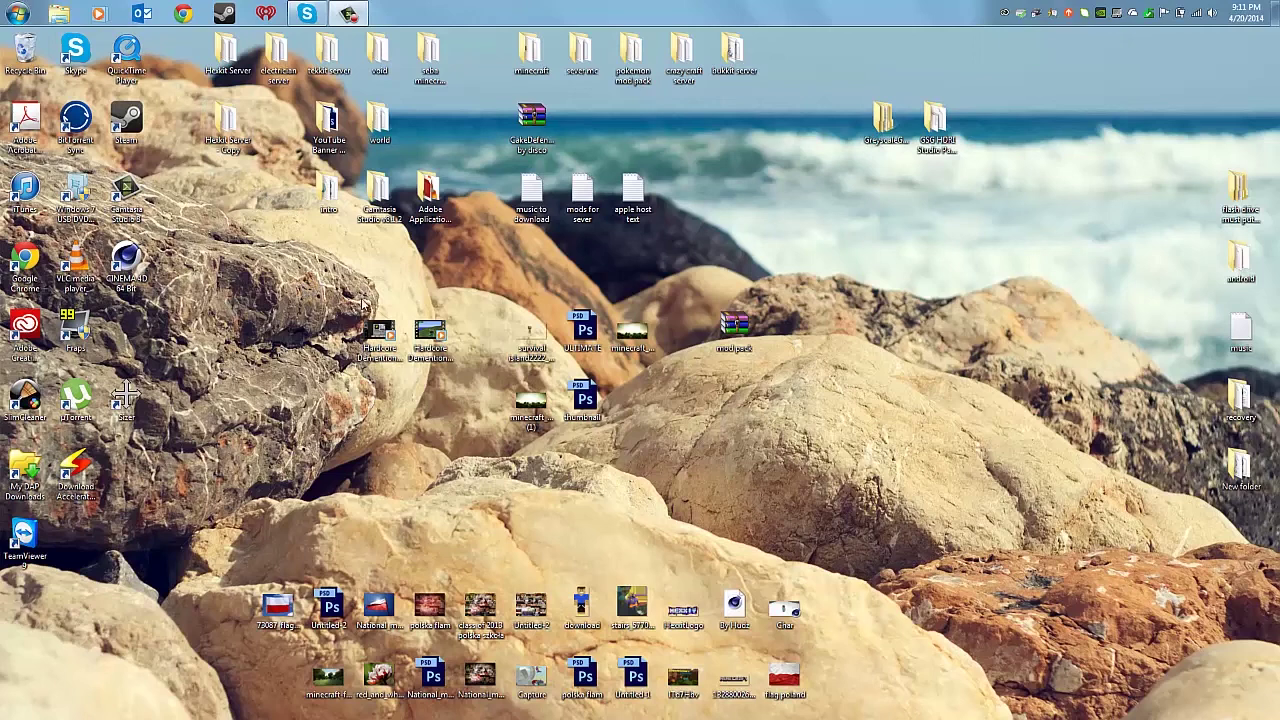
Bring Chrome to the front, maximize it, and open mod pack.zip in Box's Mod Pack folder.
{"action": "left_click", "coordinate": [185, 13]}
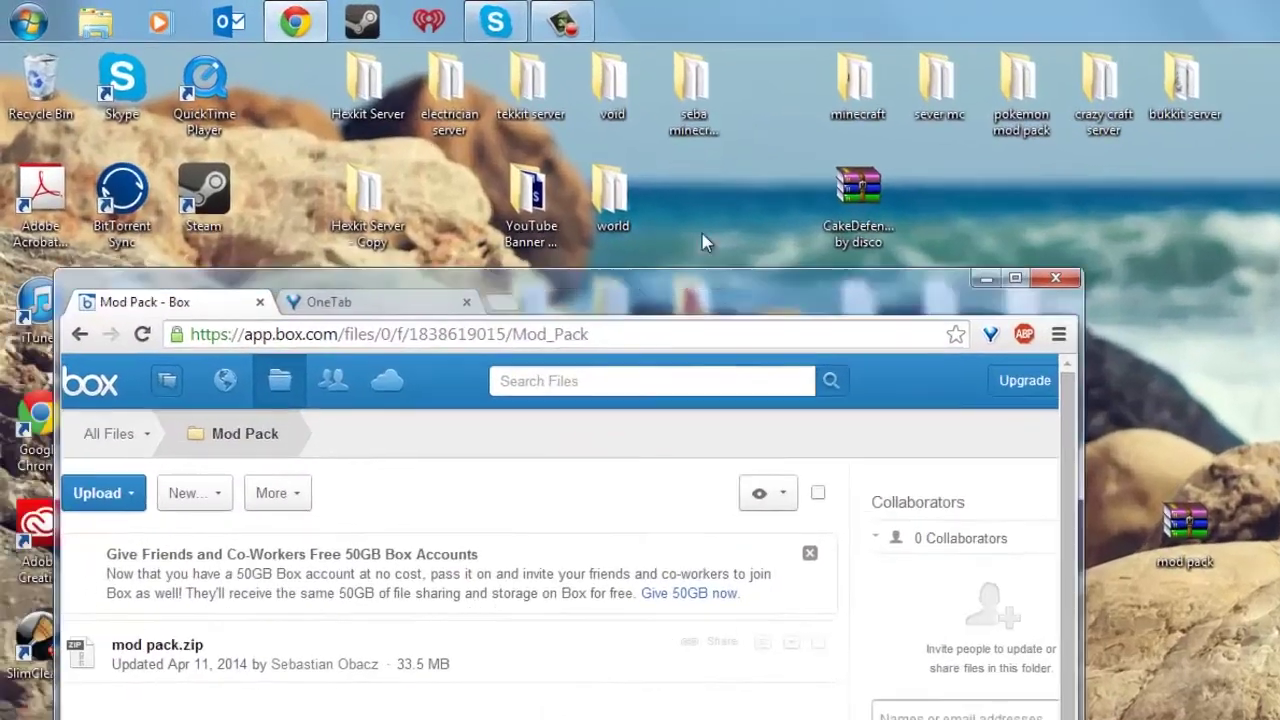
{"action": "double_click", "coordinate": [686, 285]}
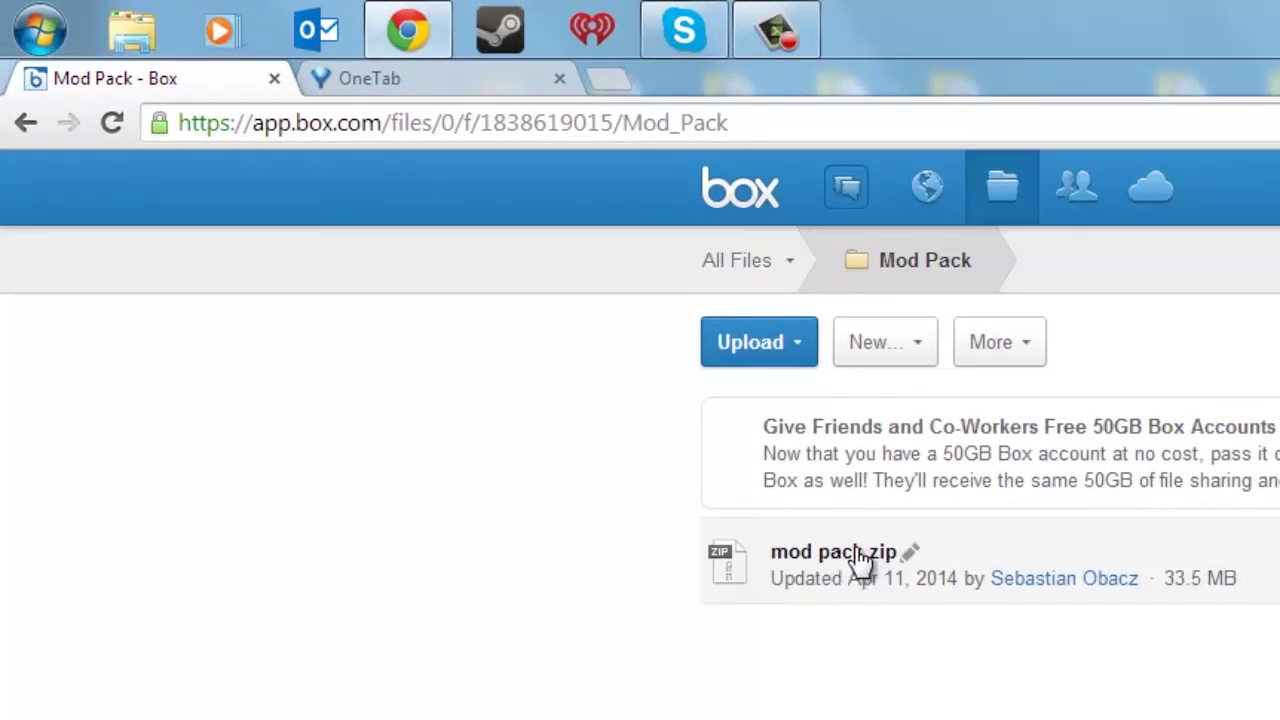
{"action": "left_click", "coordinate": [858, 556]}
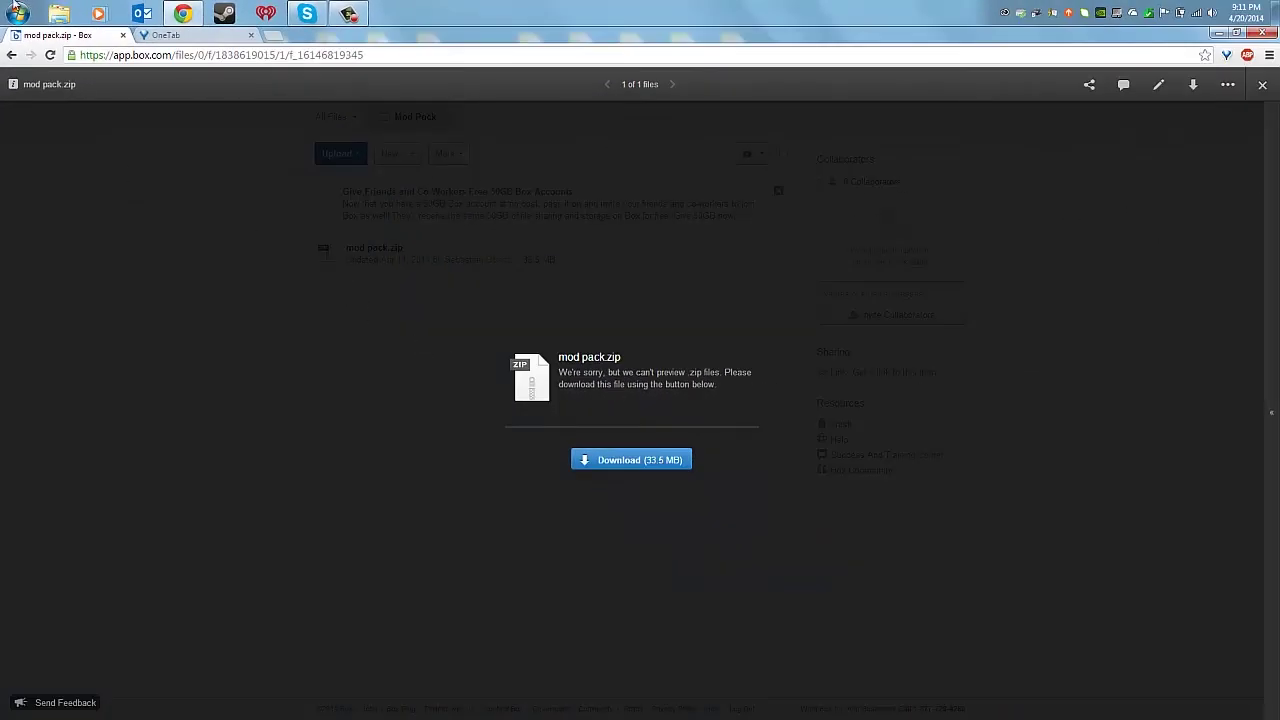
Open the downloaded mod pack archive from Downloads in WinRAR, dismissing the licence reminder.
{"action": "left_click", "coordinate": [59, 13]}
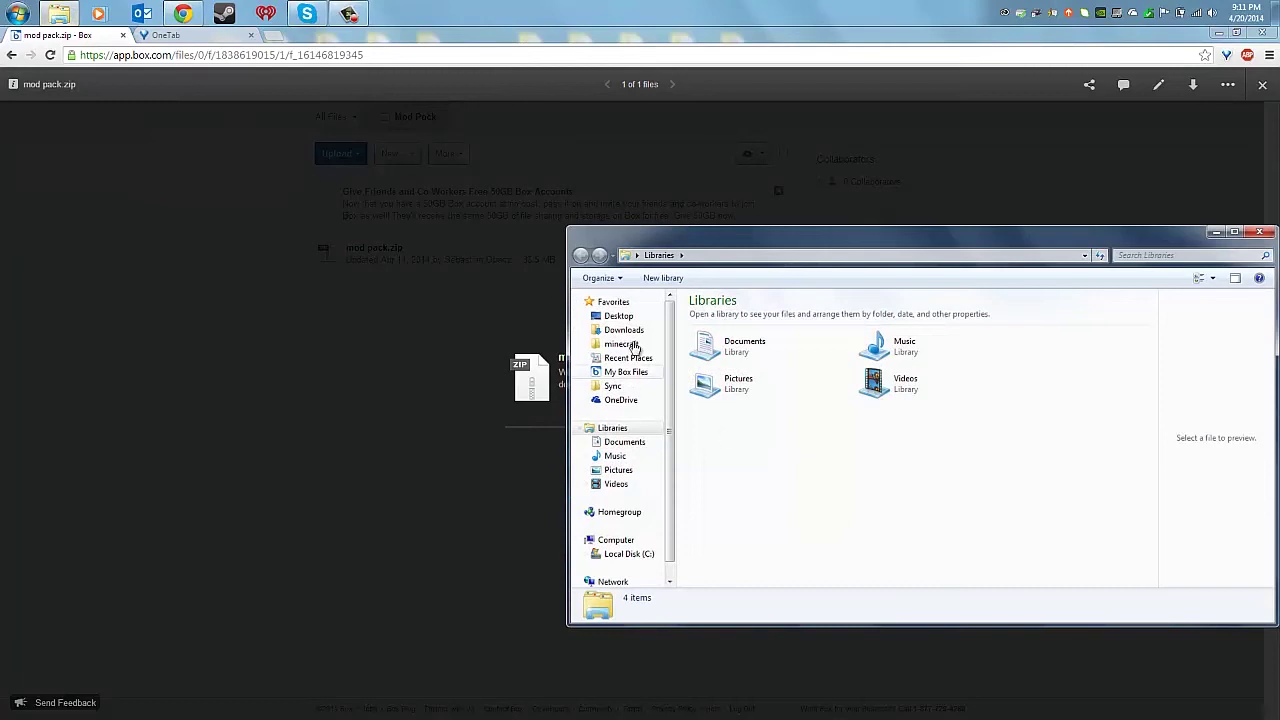
{"action": "left_click", "coordinate": [624, 330]}
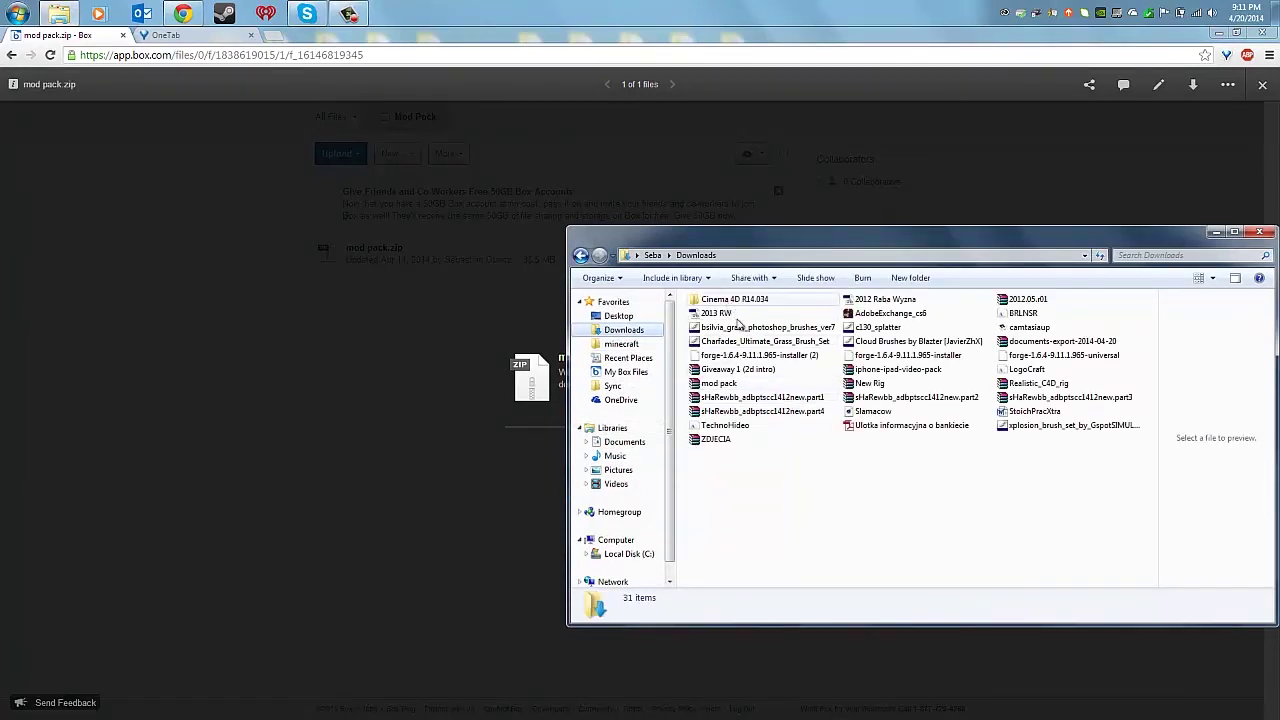
{"action": "left_click", "coordinate": [722, 385]}
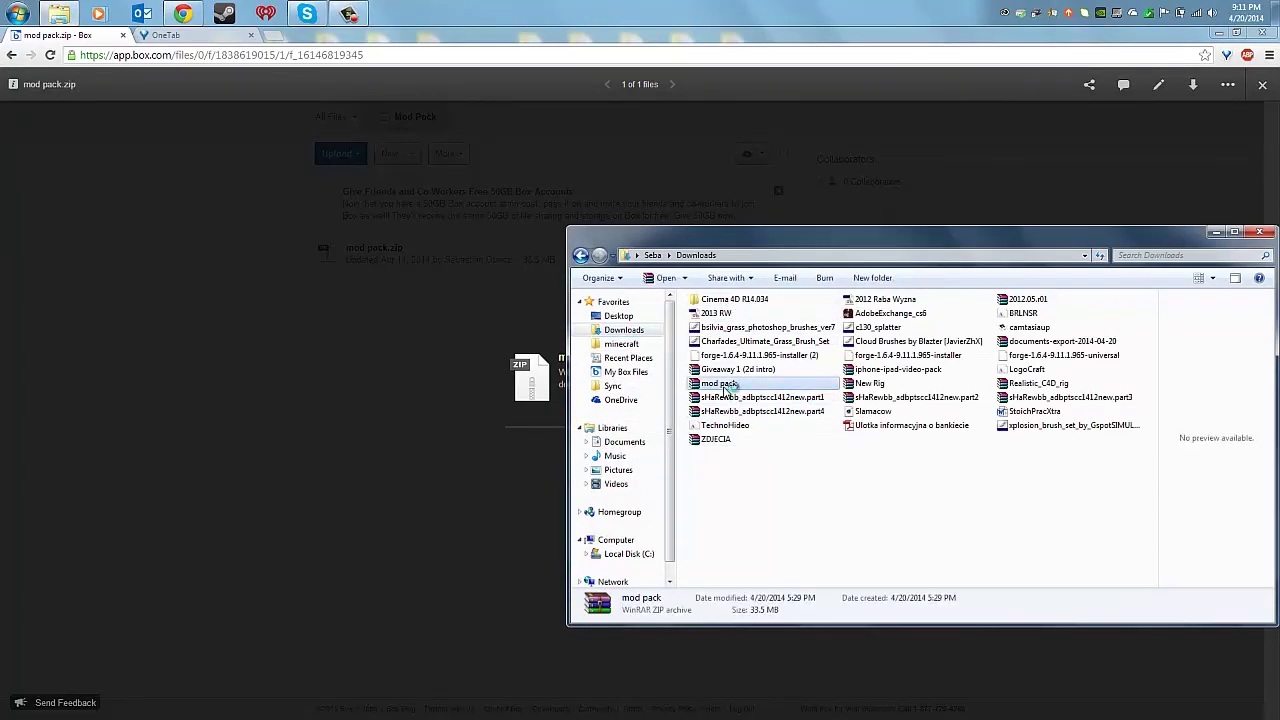
{"action": "double_click", "coordinate": [724, 388]}
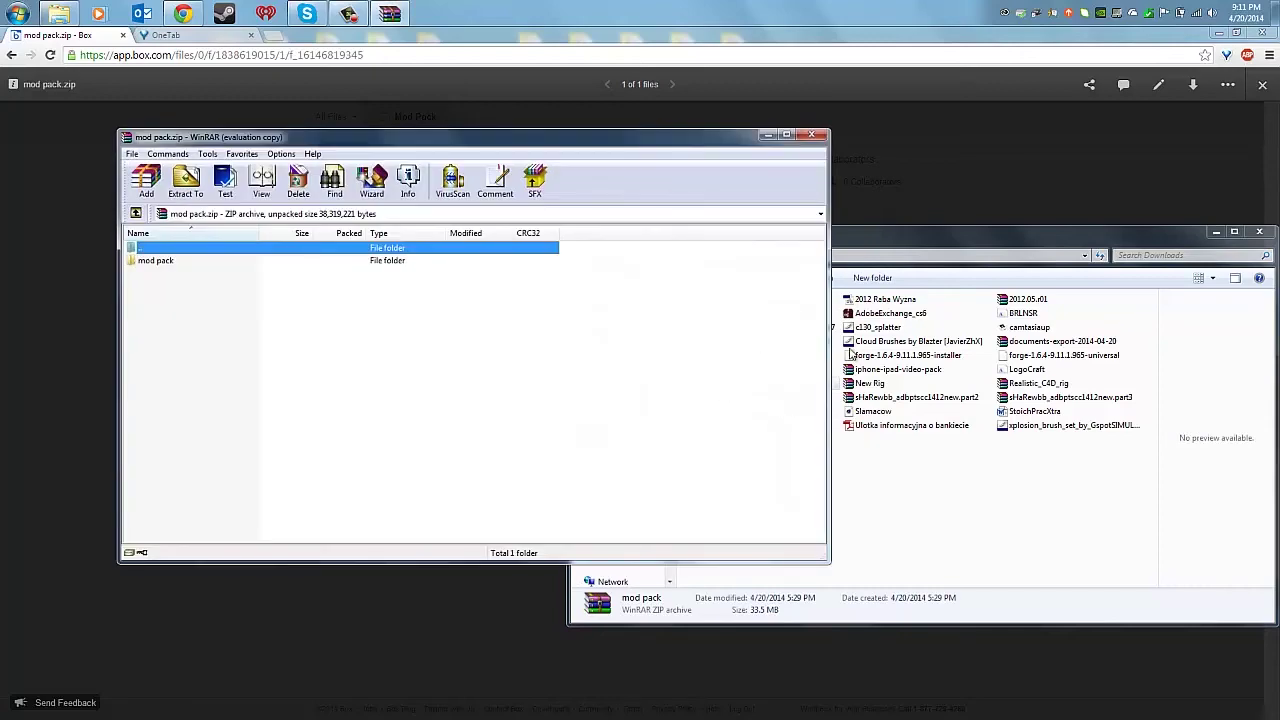
{"action": "left_click", "coordinate": [554, 357]}
{"action": "left_click", "coordinate": [890, 470]}
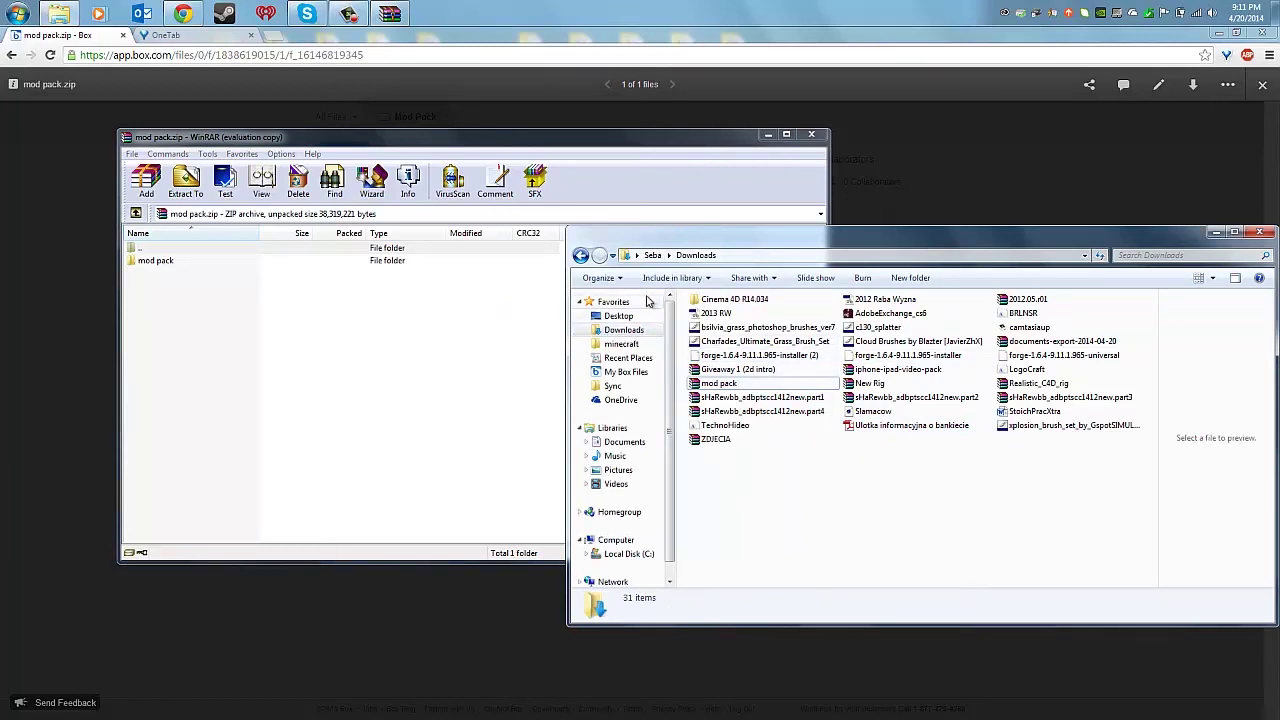
Open the archive's mod pack folder and look inside its bin and config folders.
{"action": "left_click", "coordinate": [155, 262]}
{"action": "double_click", "coordinate": [155, 262]}
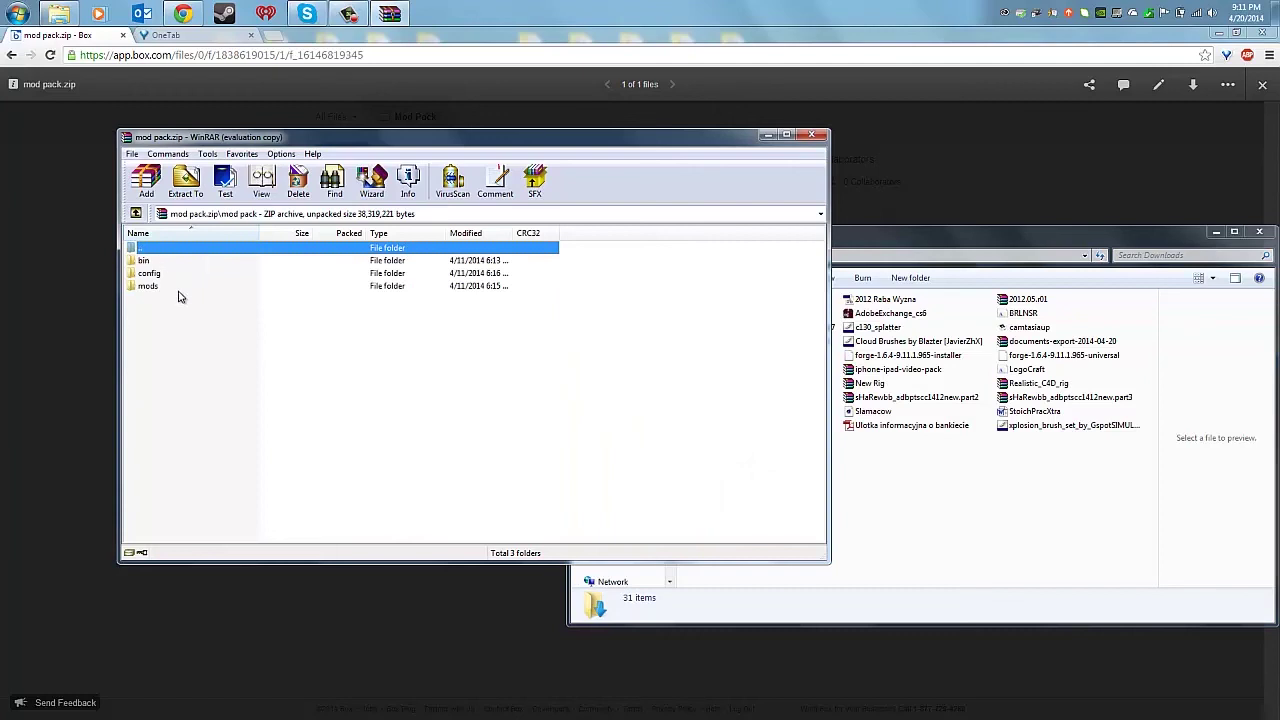
{"action": "left_click_drag", "start_coordinate": [155, 265], "coordinate": [153, 293]}
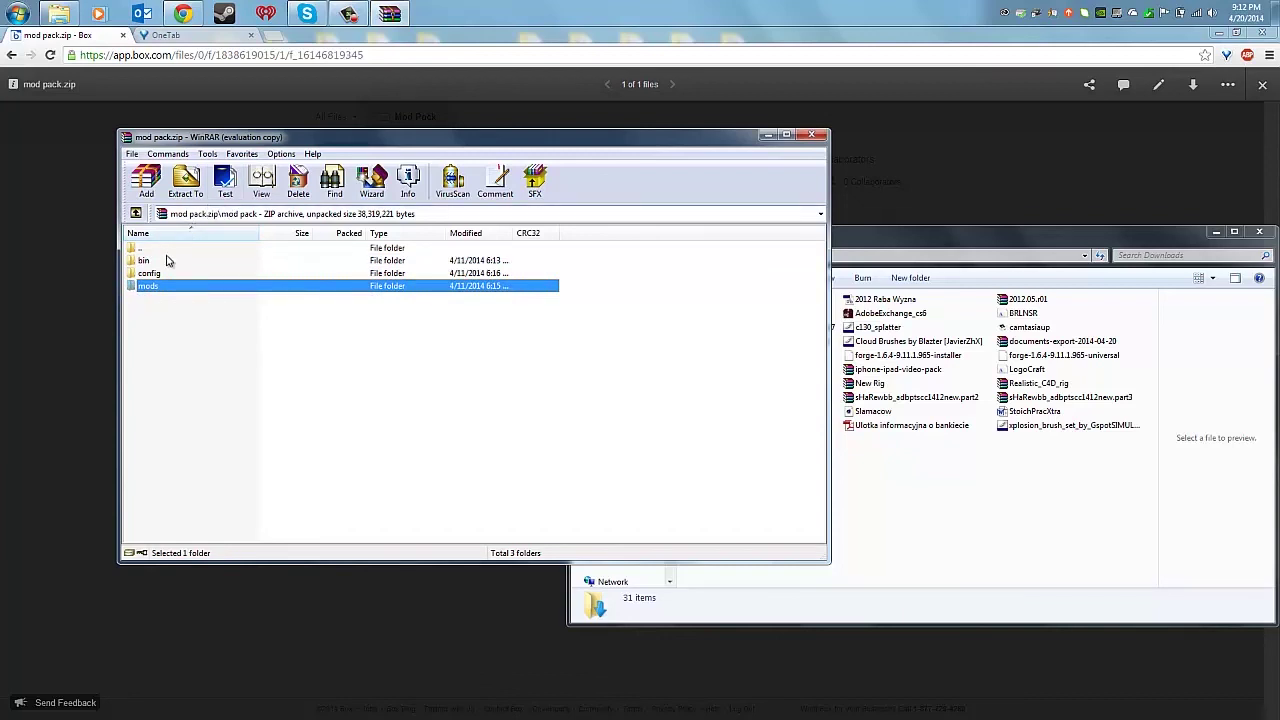
{"action": "double_click", "coordinate": [155, 262]}
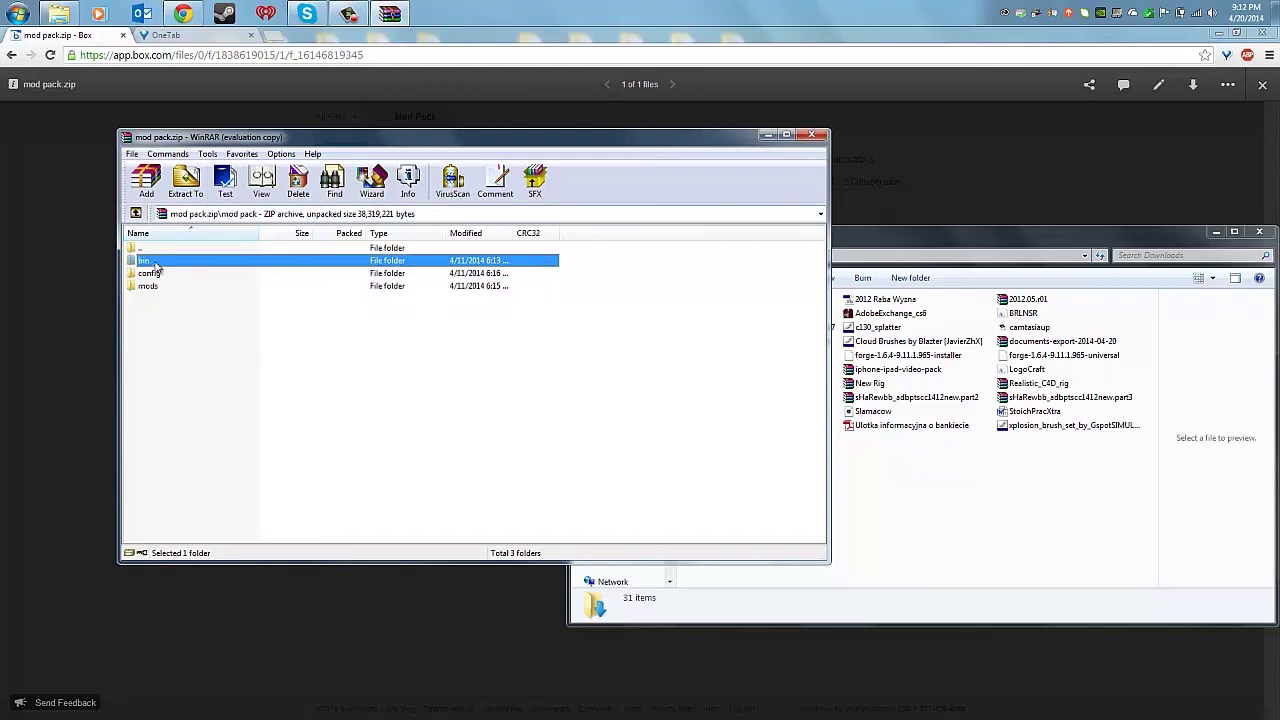
{"action": "left_click", "coordinate": [136, 215]}
{"action": "double_click", "coordinate": [155, 278]}
{"action": "key", "text": "BackSpace"}
Check the files in the mods folder, then return and select the config folder.
{"action": "left_click", "coordinate": [146, 287]}
{"action": "double_click", "coordinate": [146, 287]}
{"action": "left_click", "coordinate": [136, 215]}
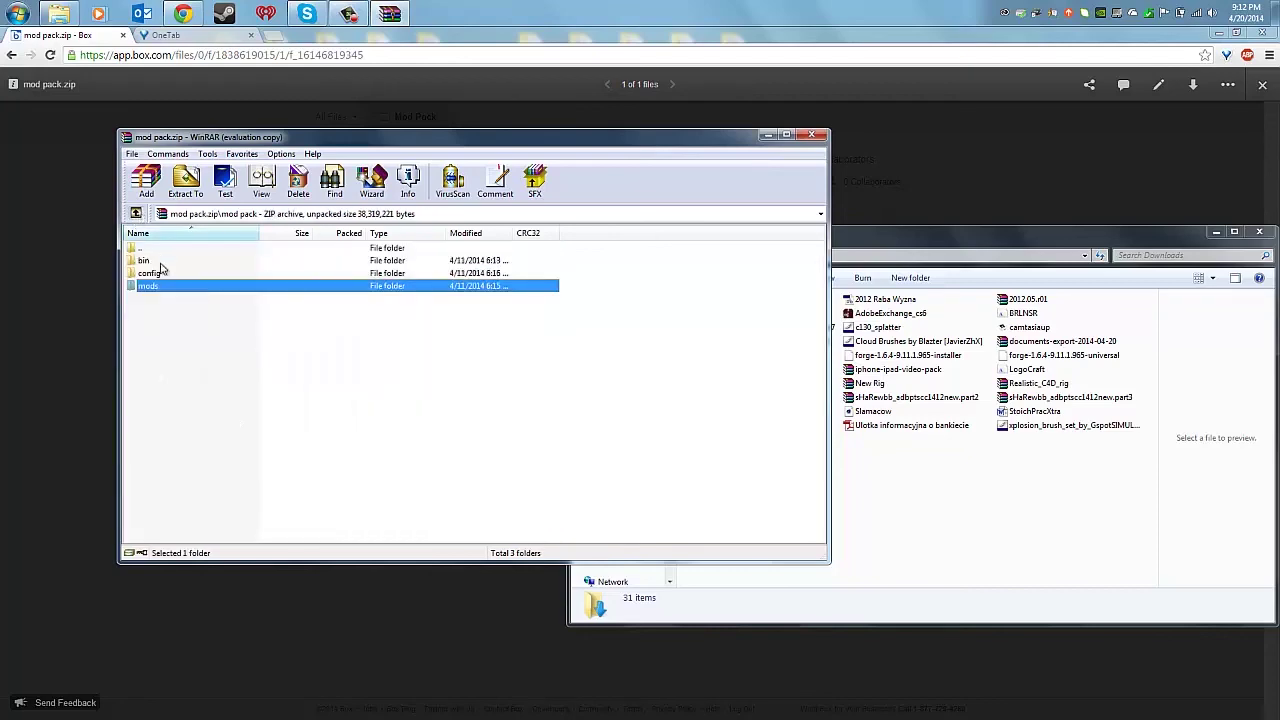
{"action": "left_click", "coordinate": [152, 275]}
{"action": "key", "text": "Down"}
{"action": "left_click", "coordinate": [150, 276]}
{"action": "key", "text": "Down"}
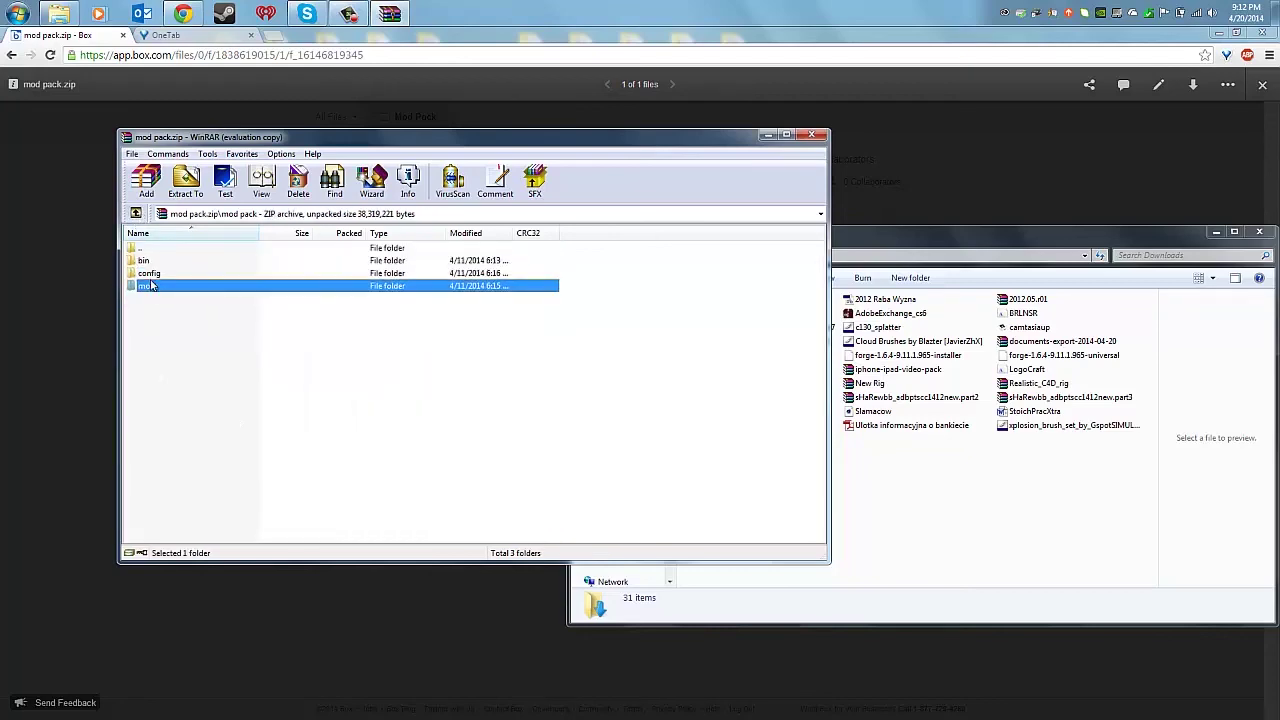
{"action": "left_click", "coordinate": [150, 276]}
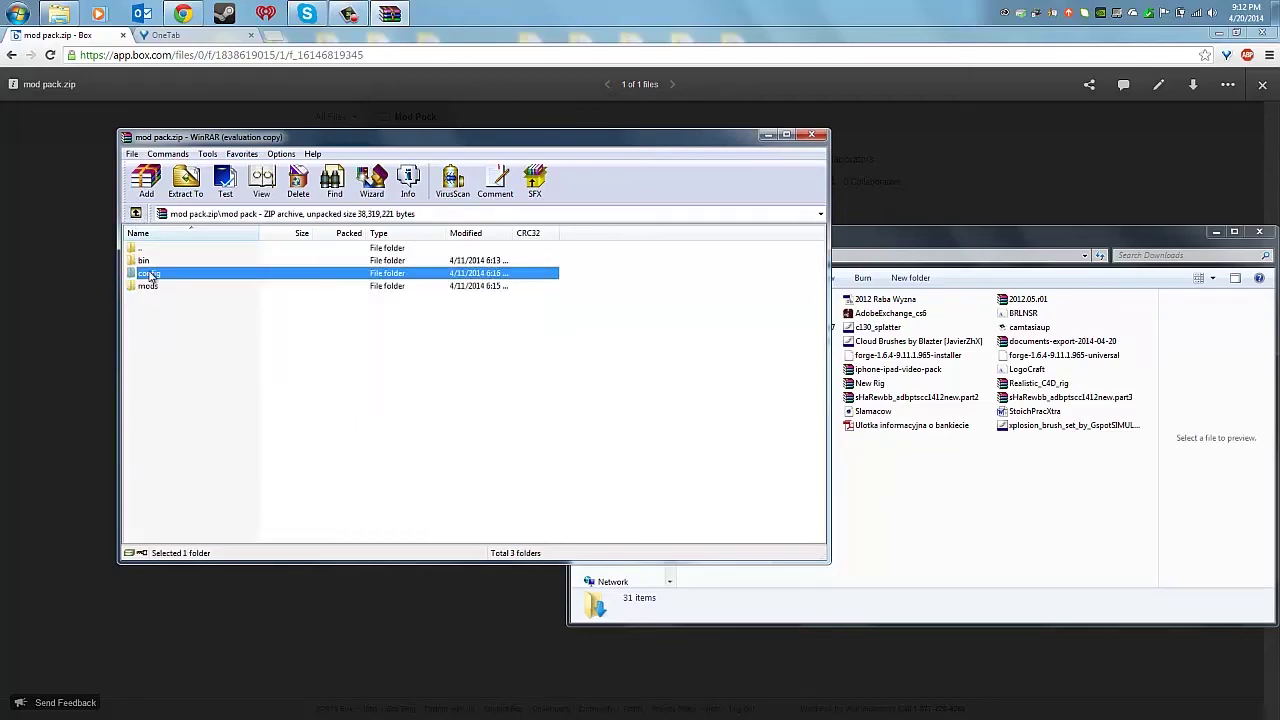
From Computer, browse Local Disk (C:) > Users > the user's home folder, peeking into AppData.
{"action": "right_click", "coordinate": [59, 13]}
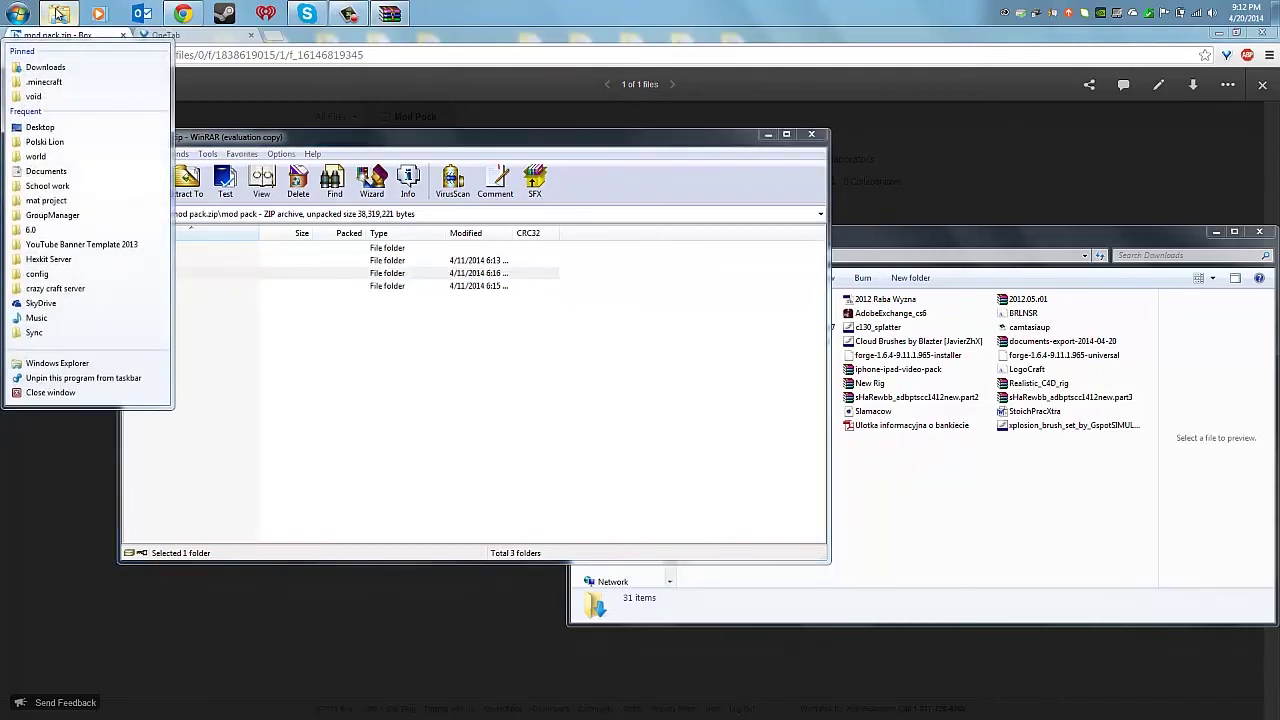
{"action": "left_click", "coordinate": [24, 13]}
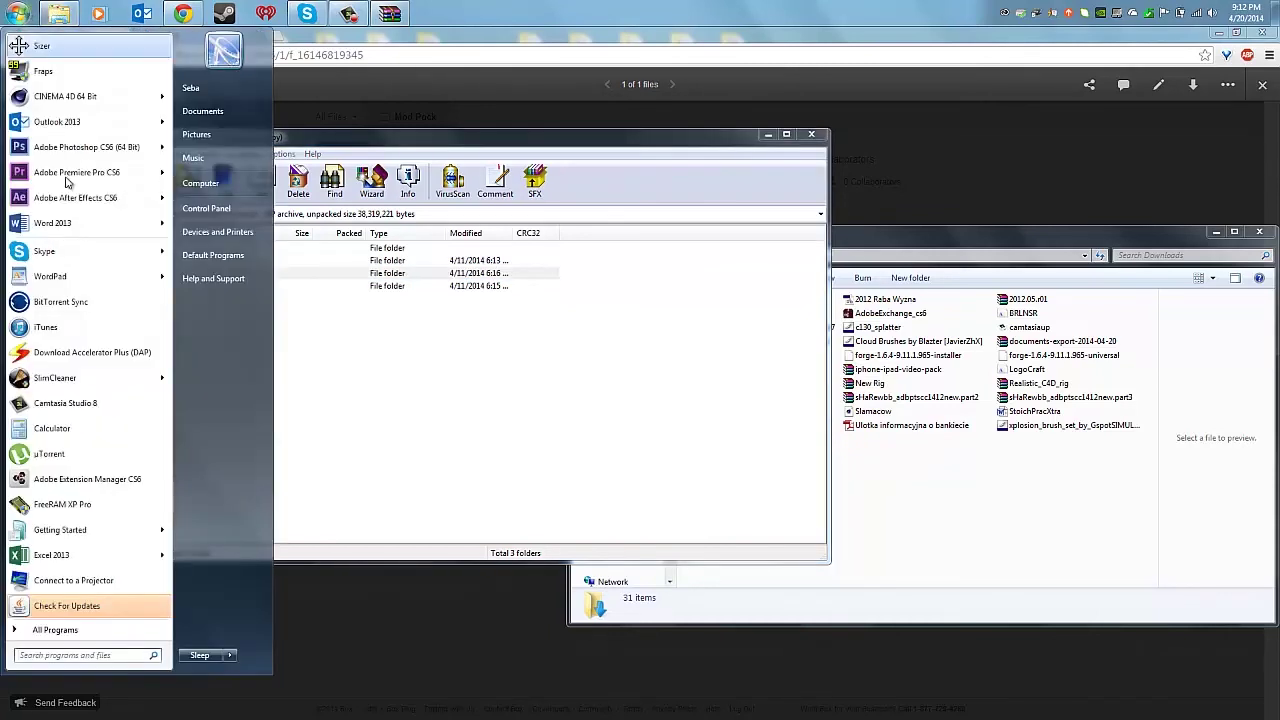
{"action": "left_click", "coordinate": [197, 186]}
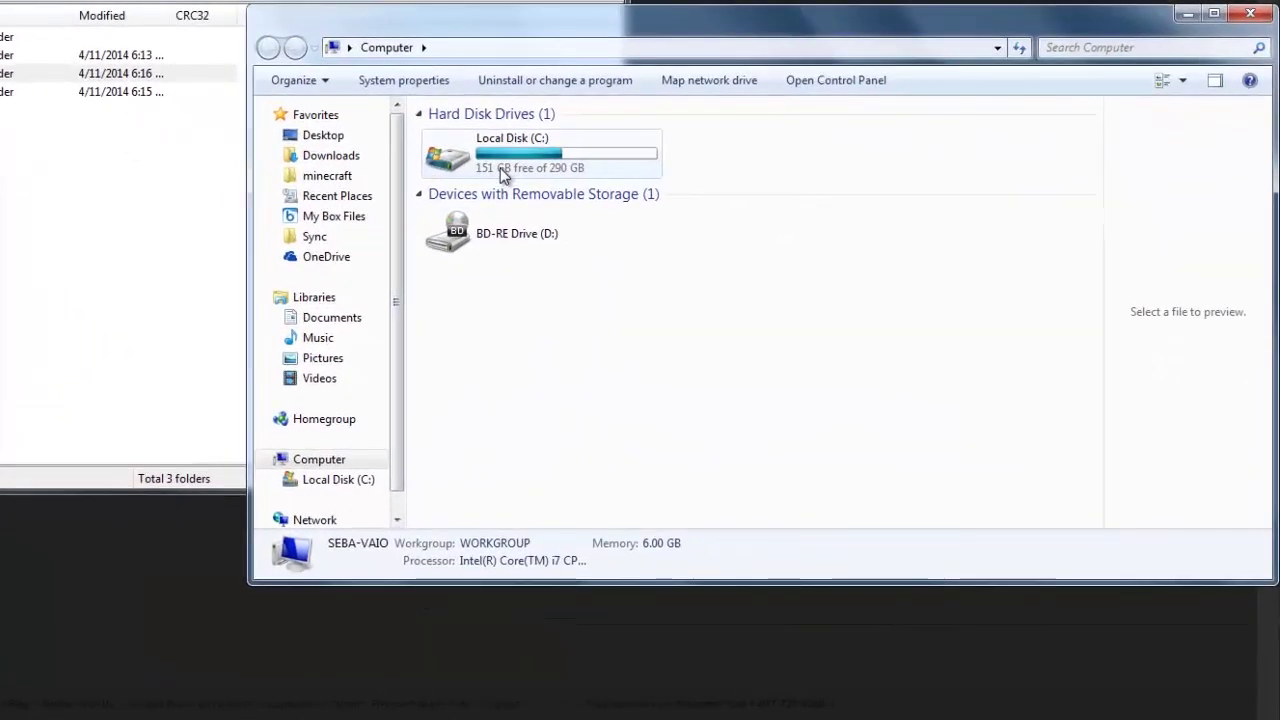
{"action": "double_click", "coordinate": [503, 175]}
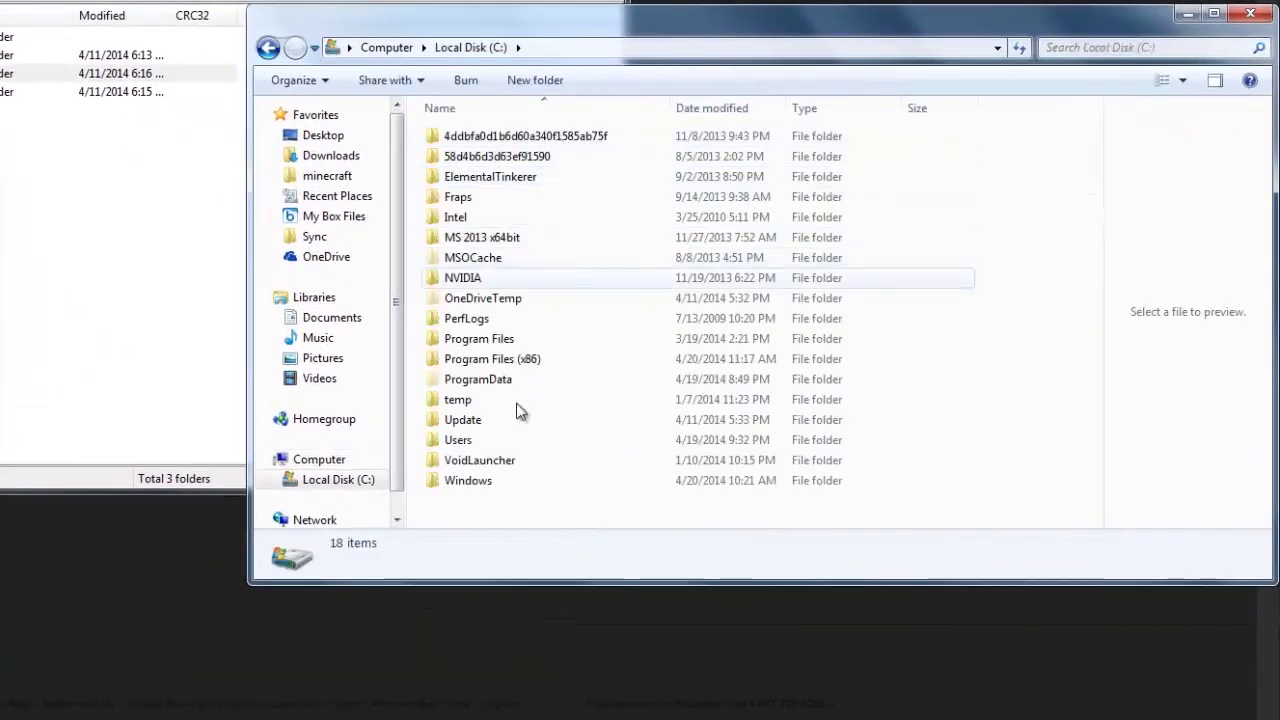
{"action": "double_click", "coordinate": [482, 440]}
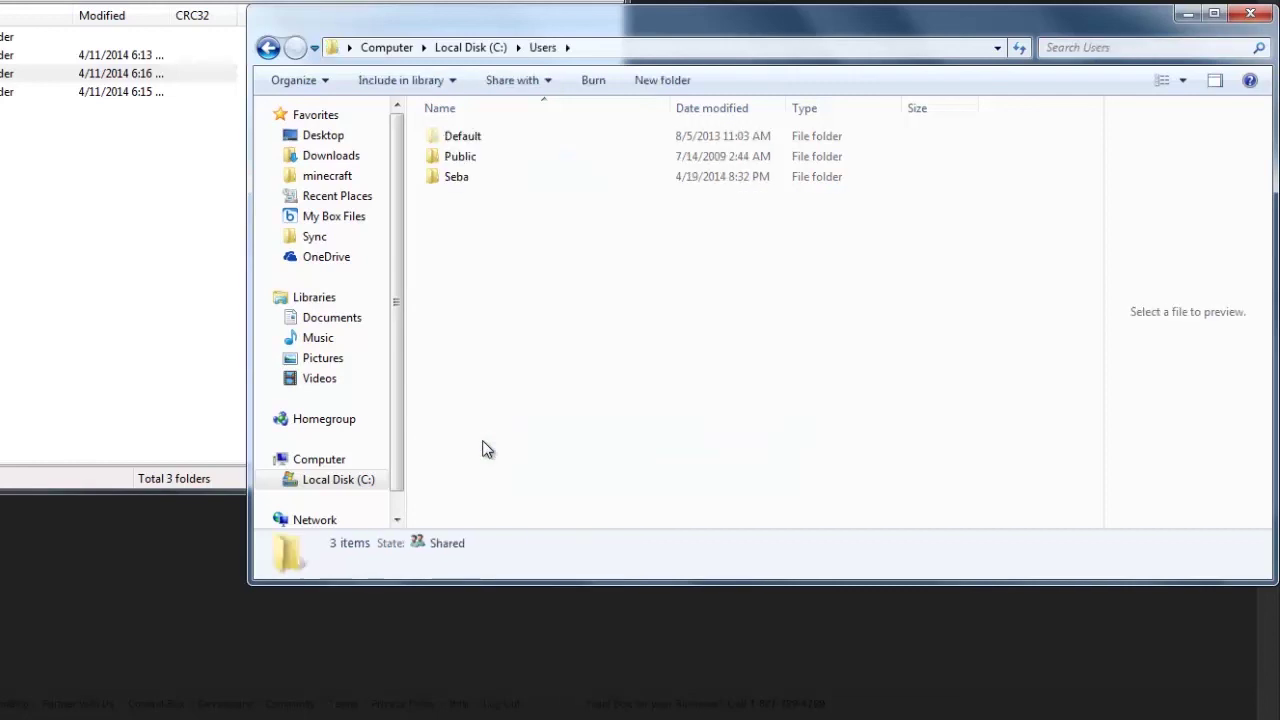
{"action": "double_click", "coordinate": [478, 190]}
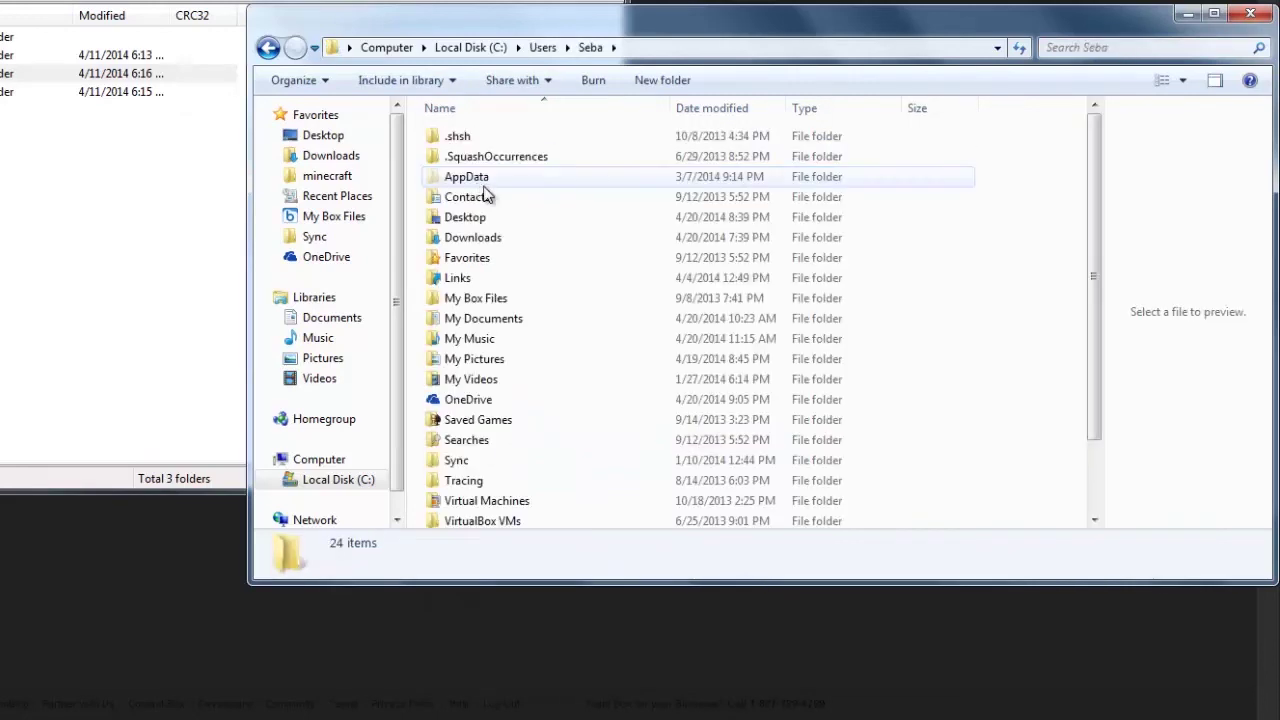
{"action": "double_click", "coordinate": [506, 186]}
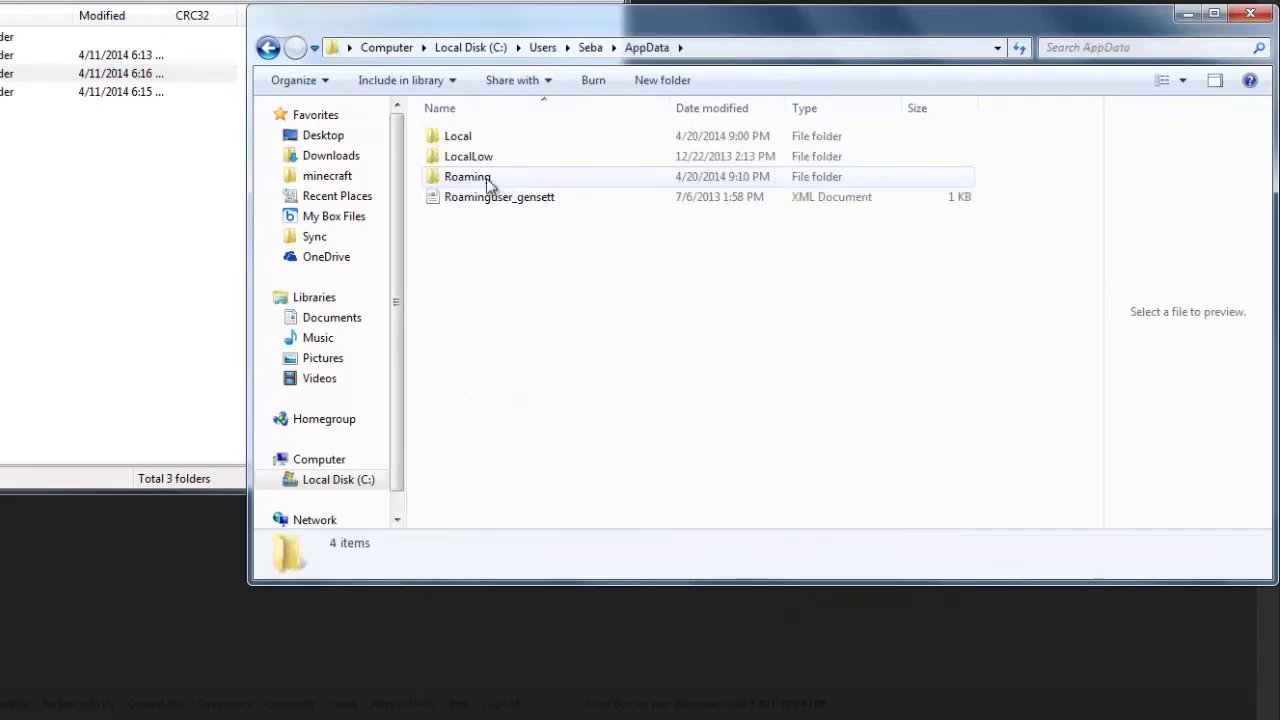
{"action": "left_click", "coordinate": [268, 47]}
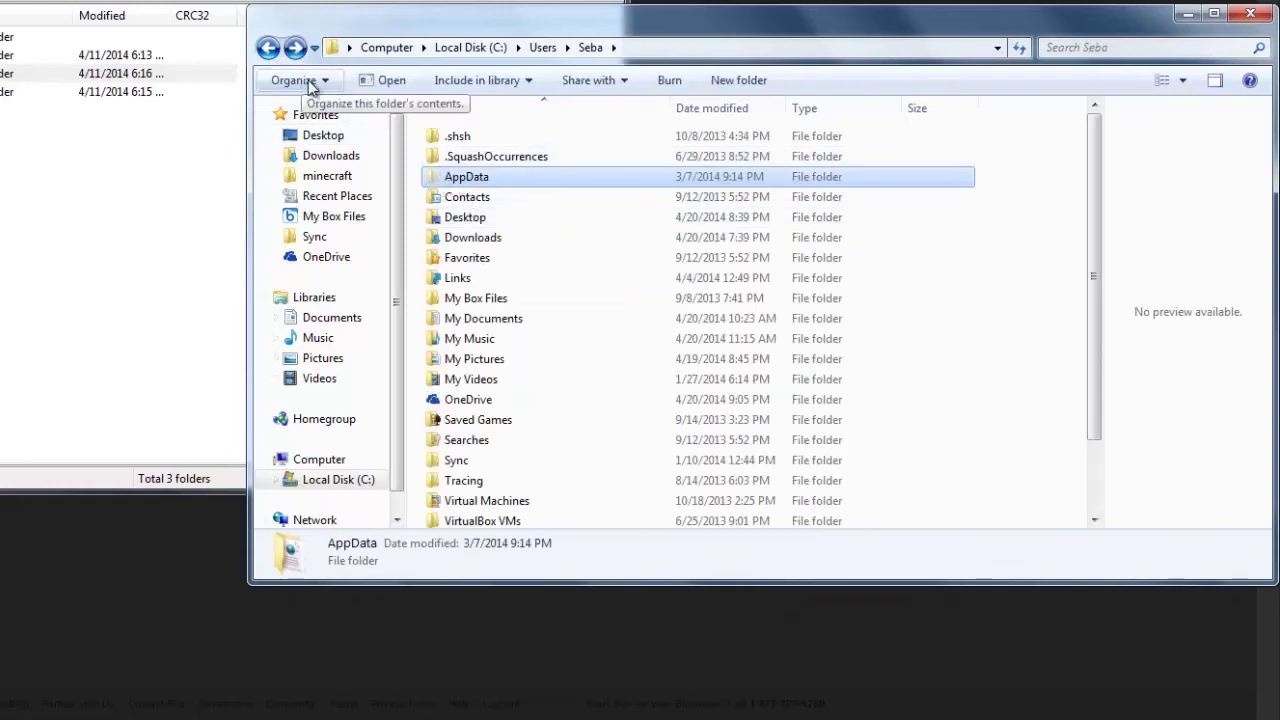
{"action": "left_click", "coordinate": [310, 86]}
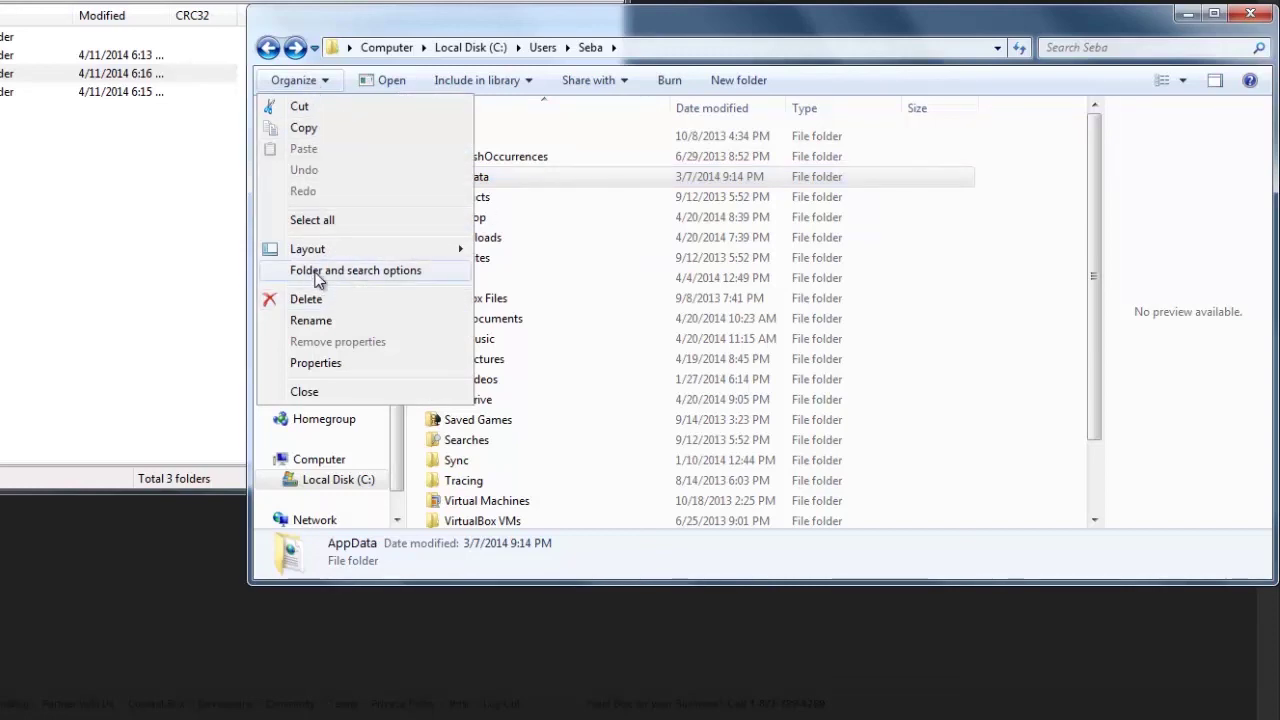
Turn on showing hidden files and folders in Folder Options and refresh the listing.
{"action": "left_click", "coordinate": [343, 274]}
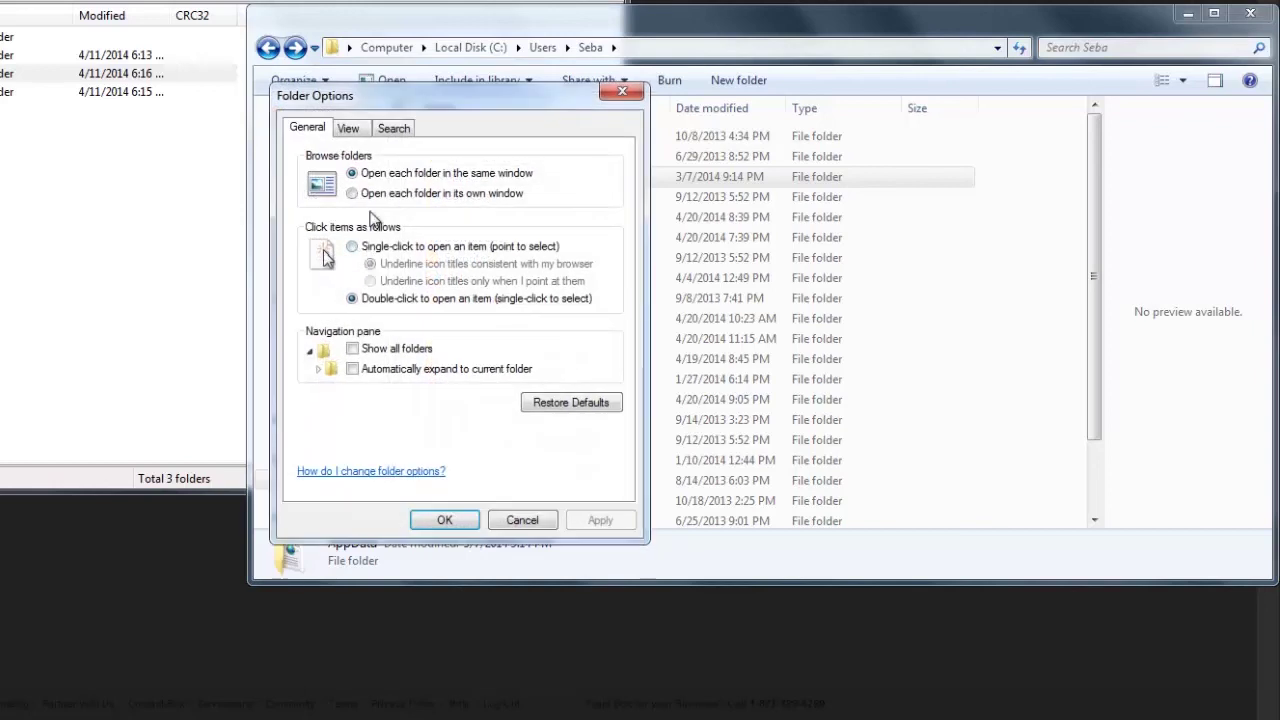
{"action": "left_click", "coordinate": [350, 131]}
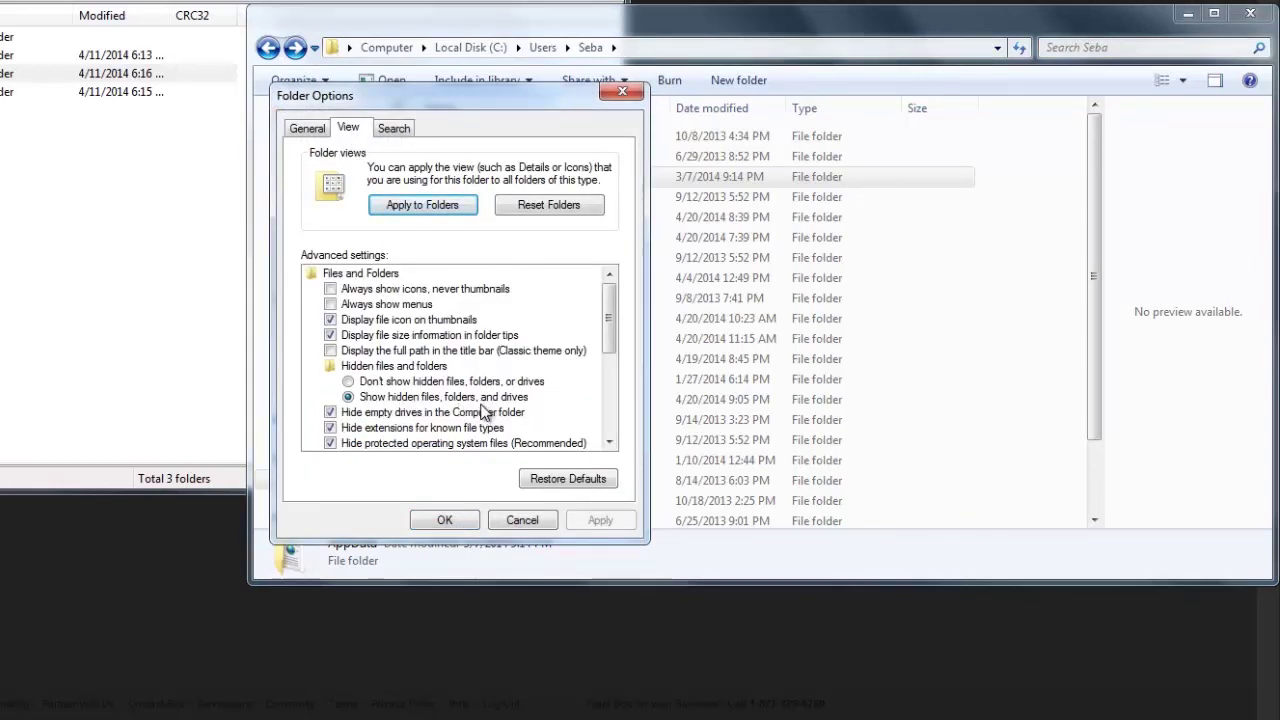
{"action": "left_click", "coordinate": [445, 520]}
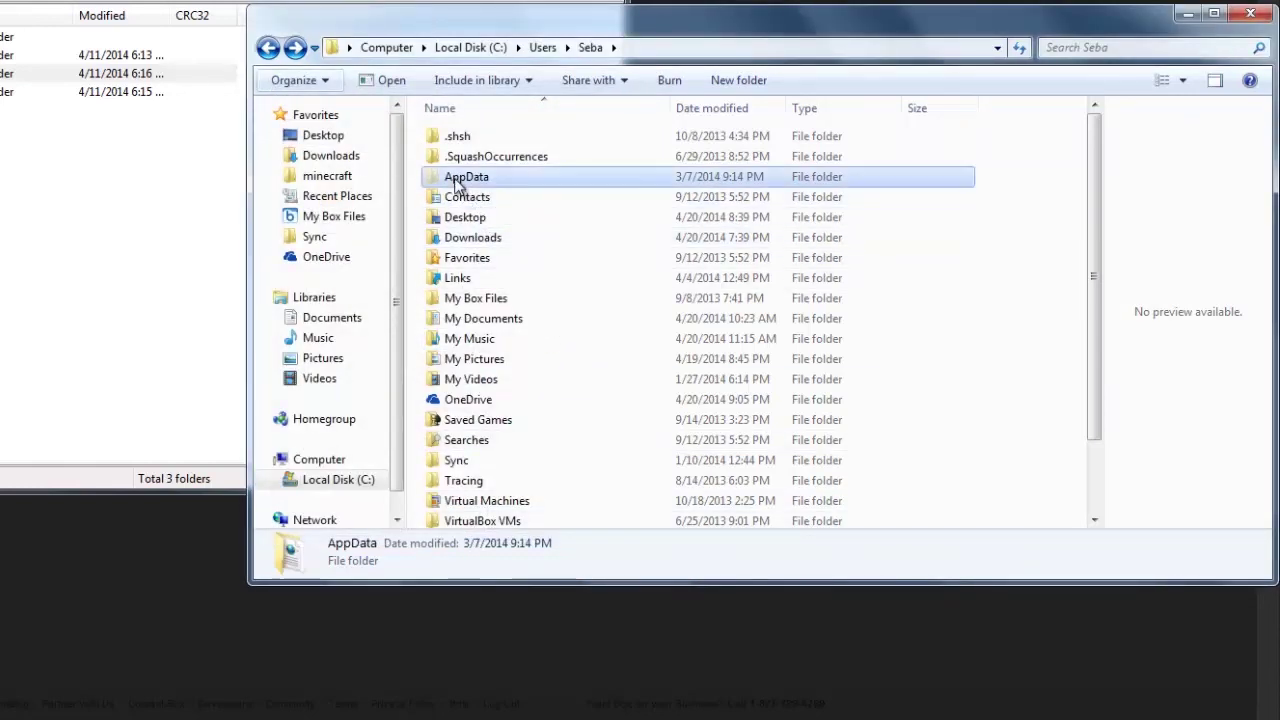
{"action": "left_click", "coordinate": [1019, 48]}
Navigate AppData > Roaming > .minecraft.
{"action": "left_click", "coordinate": [567, 182]}
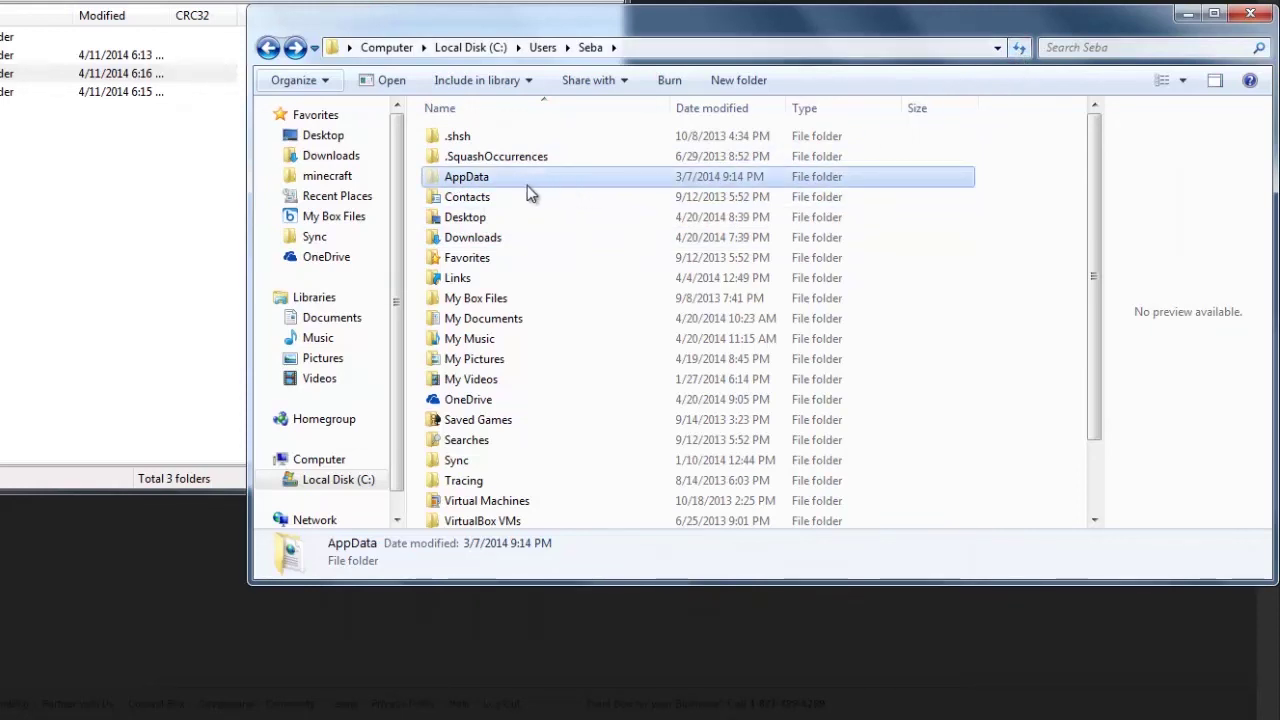
{"action": "double_click", "coordinate": [490, 177]}
{"action": "double_click", "coordinate": [489, 178]}
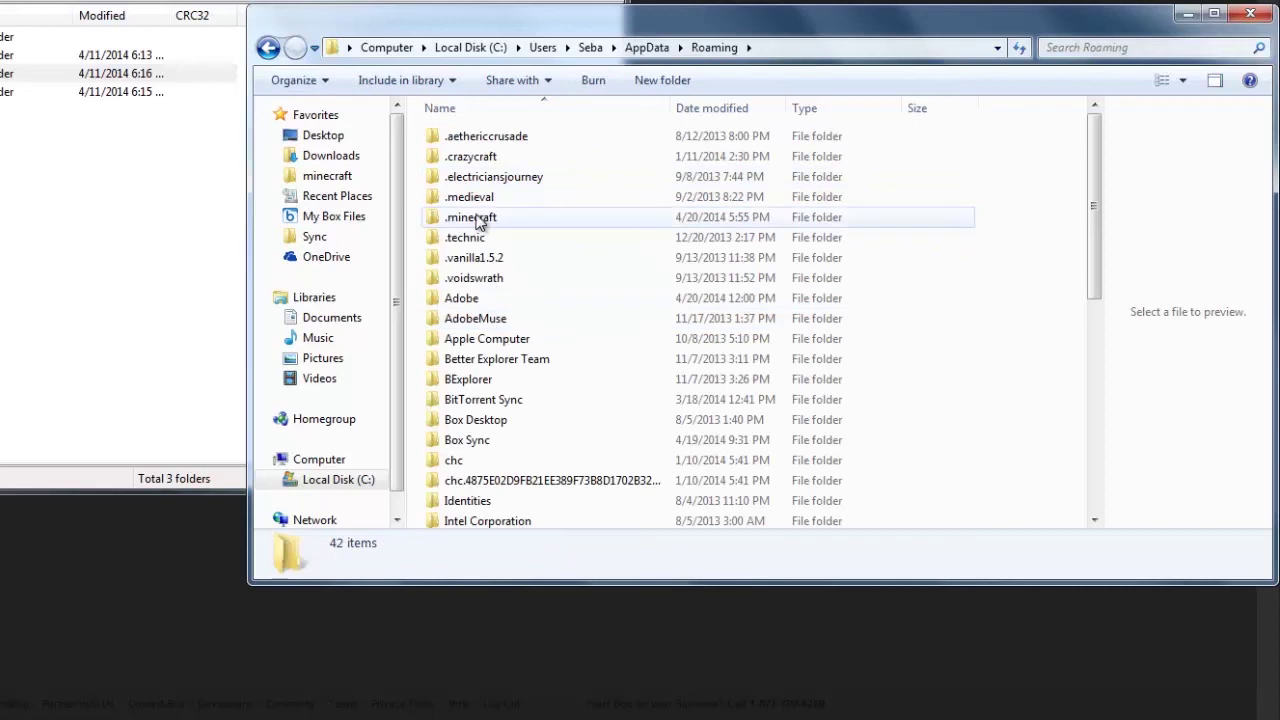
{"action": "double_click", "coordinate": [478, 220]}
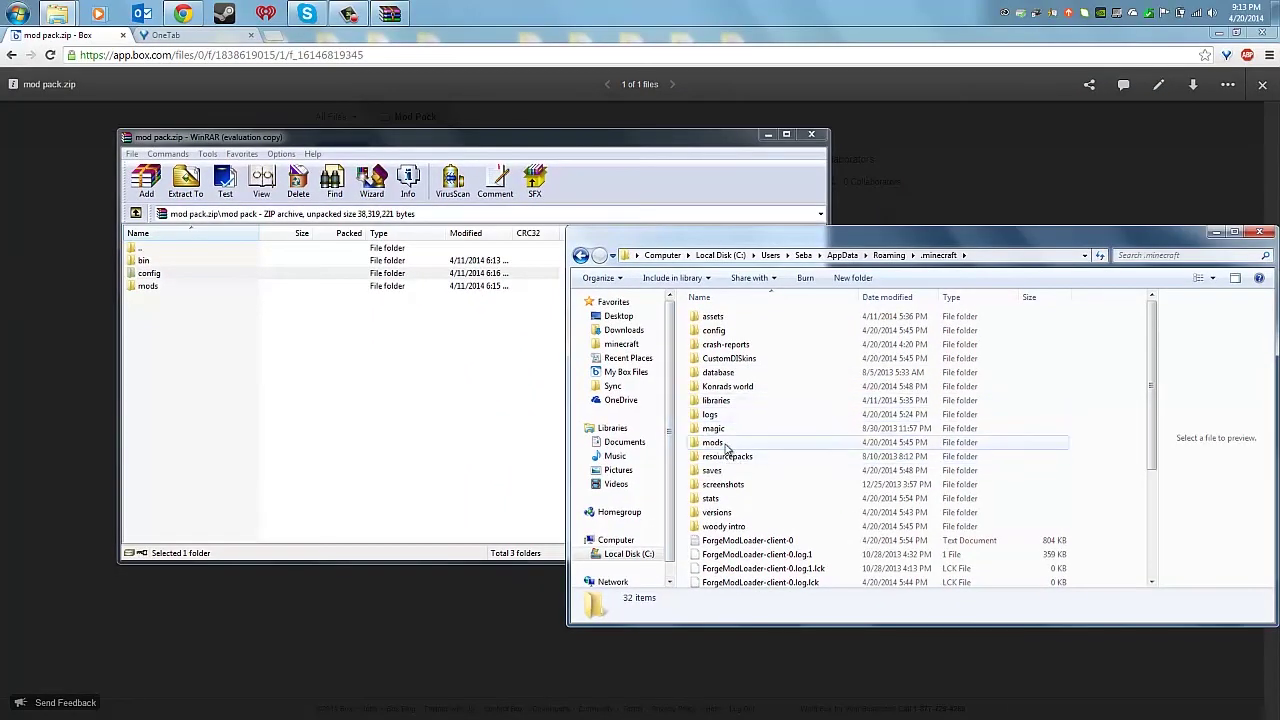
Drag the mods folder into .minecraft, merging and replacing existing mod files.
{"action": "left_click", "coordinate": [146, 287]}
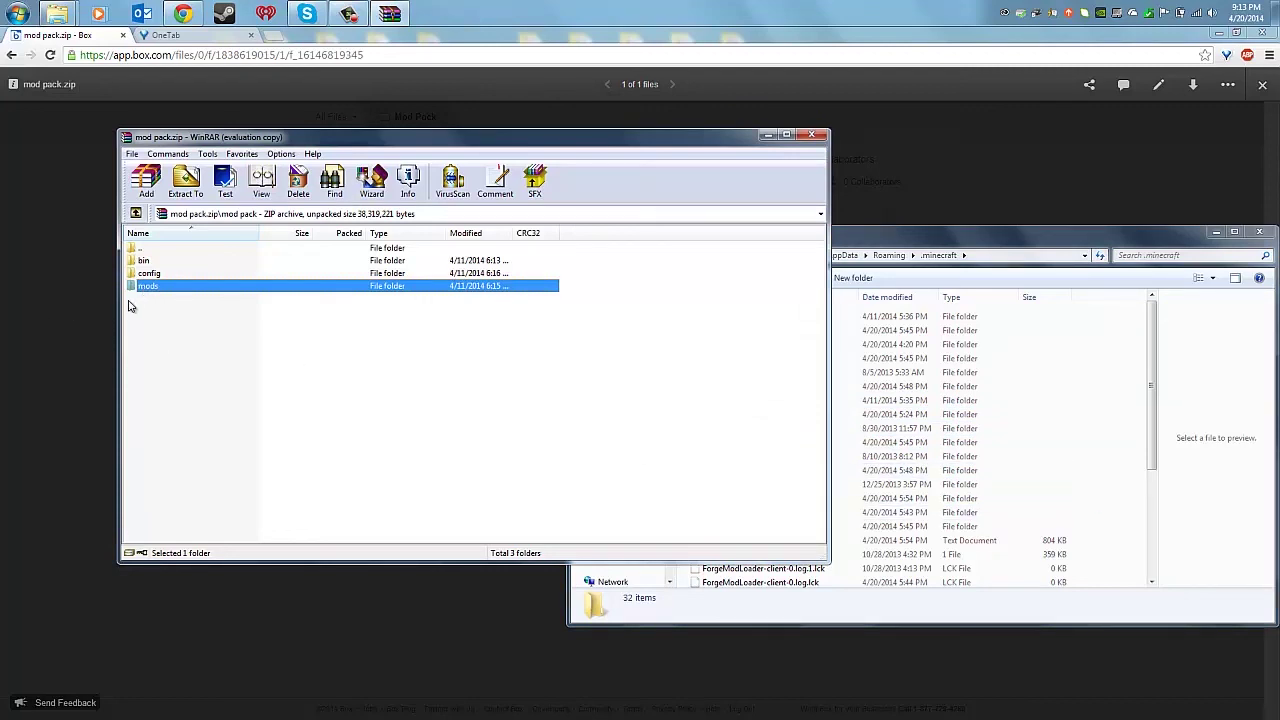
{"action": "left_click_drag", "start_coordinate": [220, 302], "coordinate": [1126, 532]}
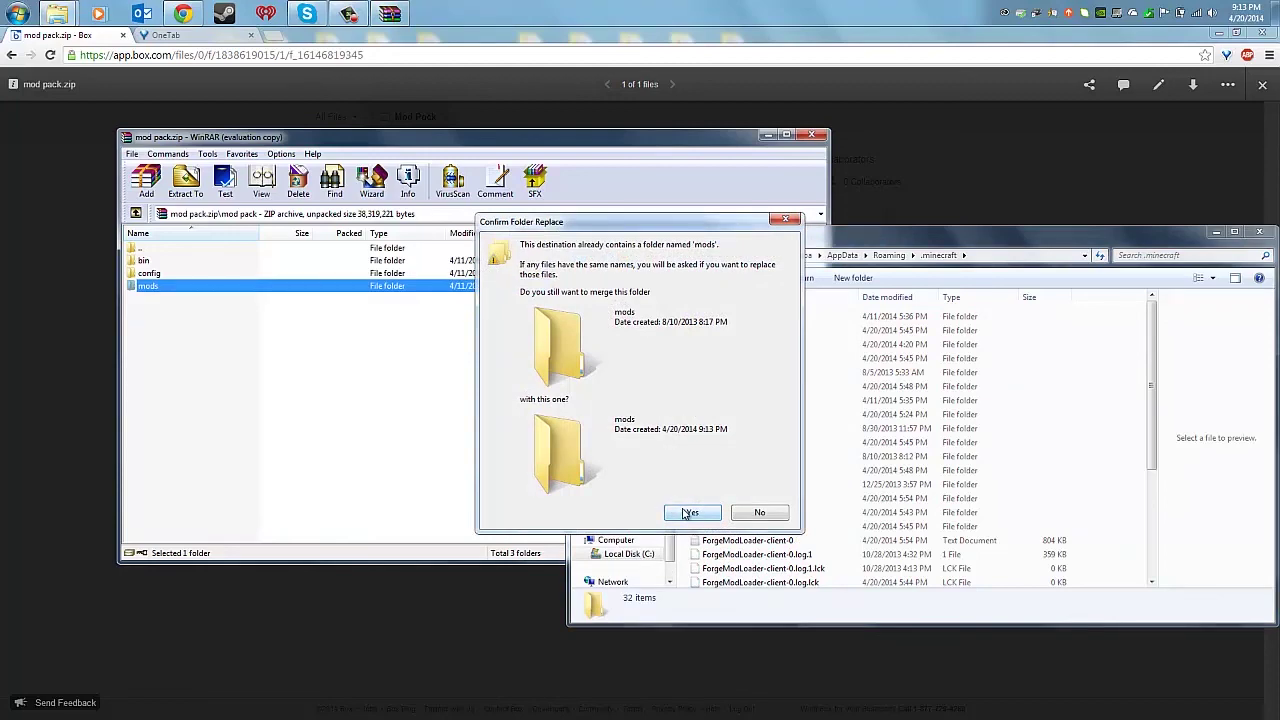
{"action": "left_click", "coordinate": [689, 514]}
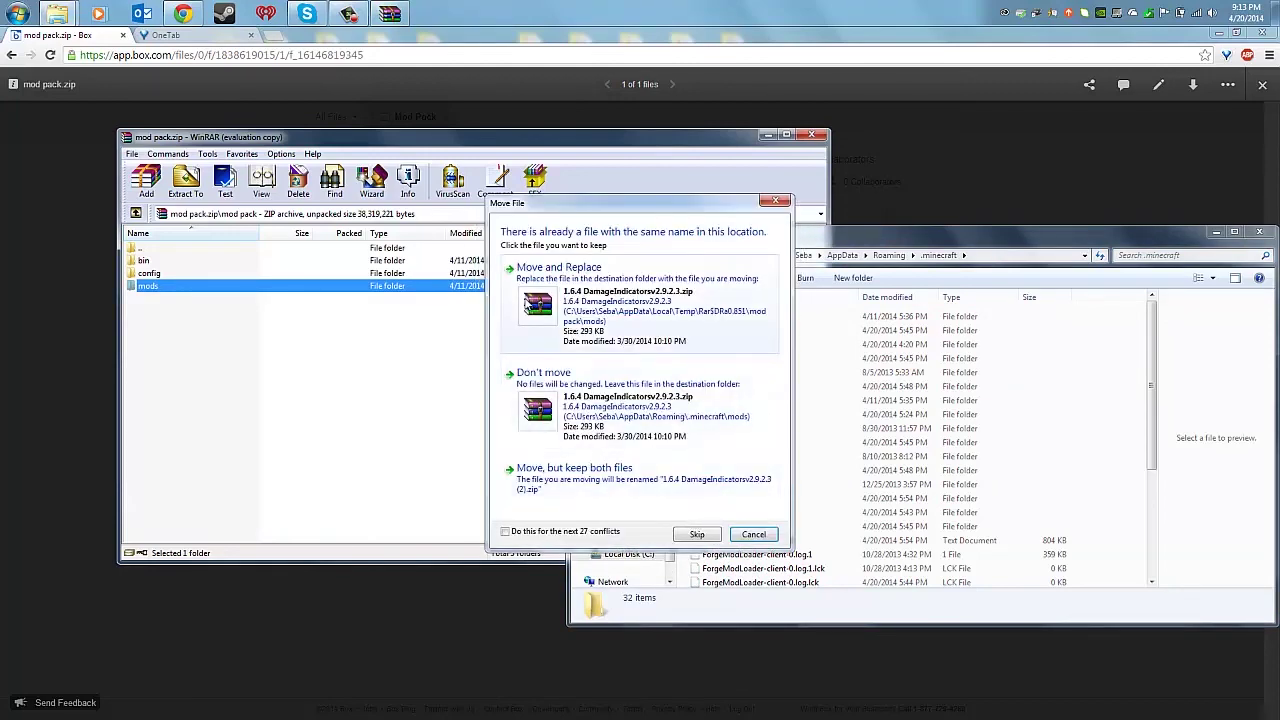
{"action": "left_click", "coordinate": [578, 280]}
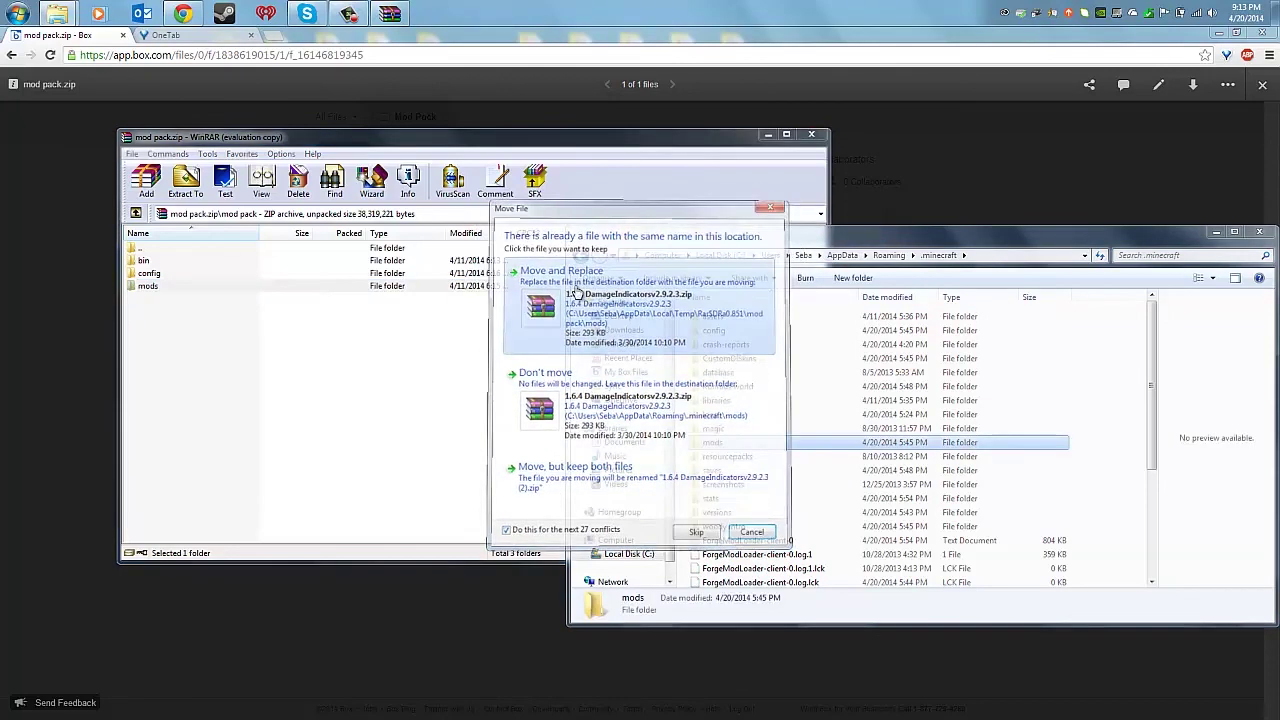
Drag the config folder into .minecraft, replacing conflicts and merging The Camping Mod and WitchesandMore folders.
{"action": "left_click", "coordinate": [146, 274]}
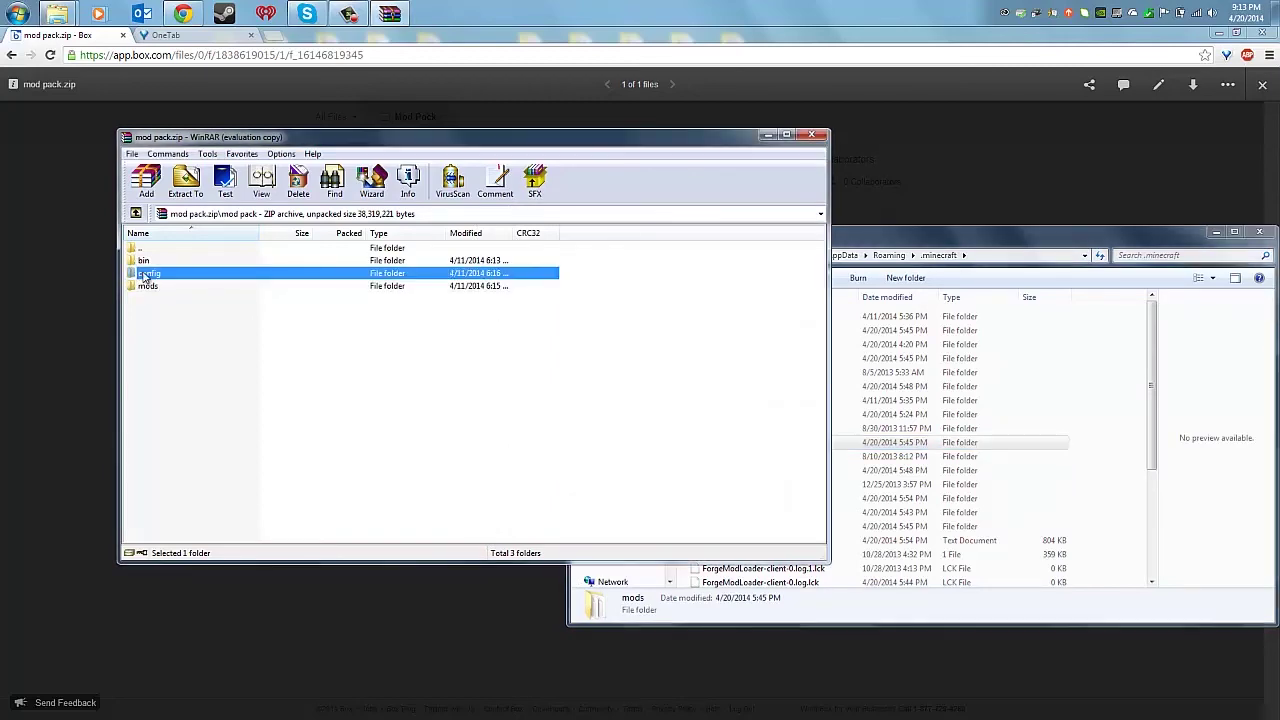
{"action": "left_click_drag", "start_coordinate": [1116, 560], "coordinate": [1118, 562]}
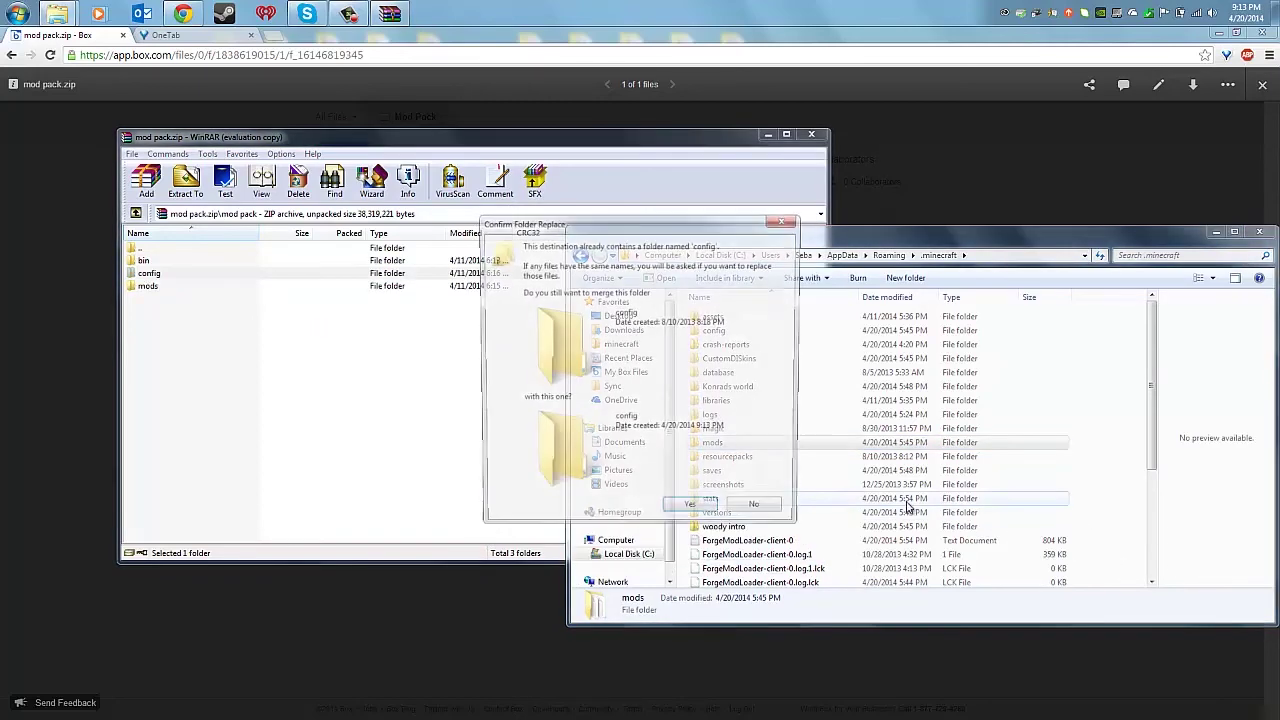
{"action": "left_click", "coordinate": [688, 514]}
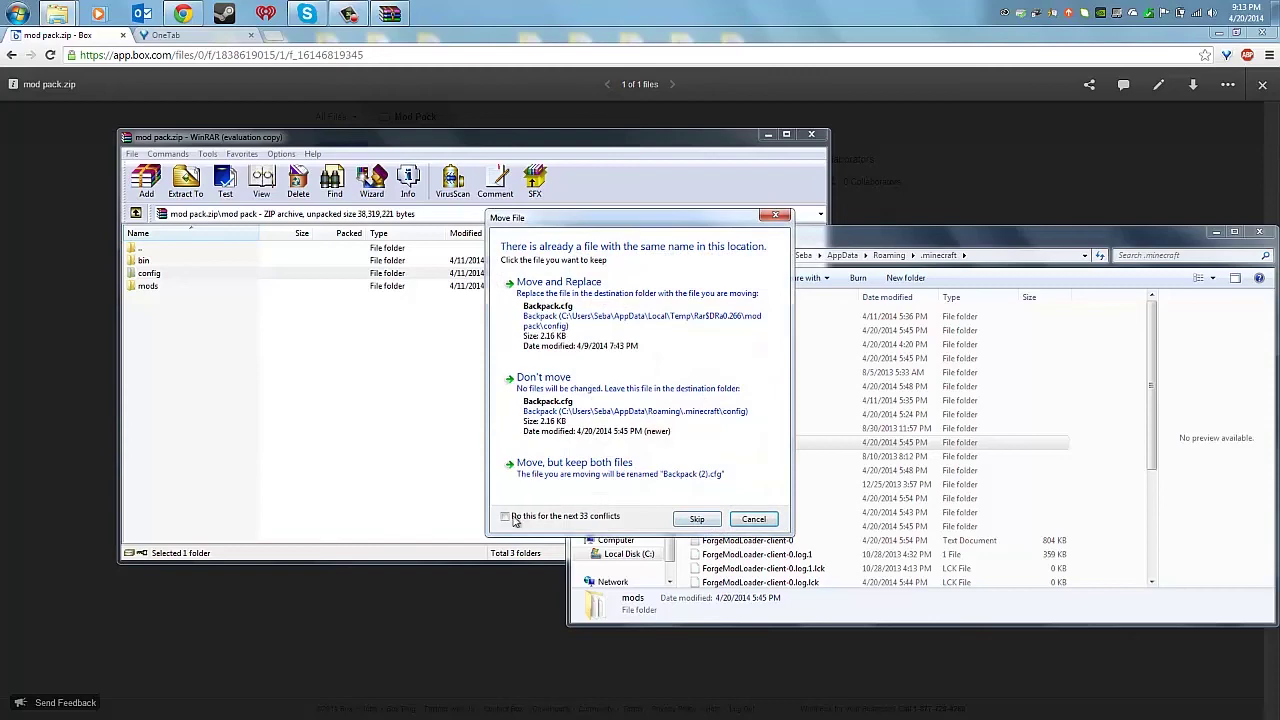
{"action": "left_click", "coordinate": [536, 350]}
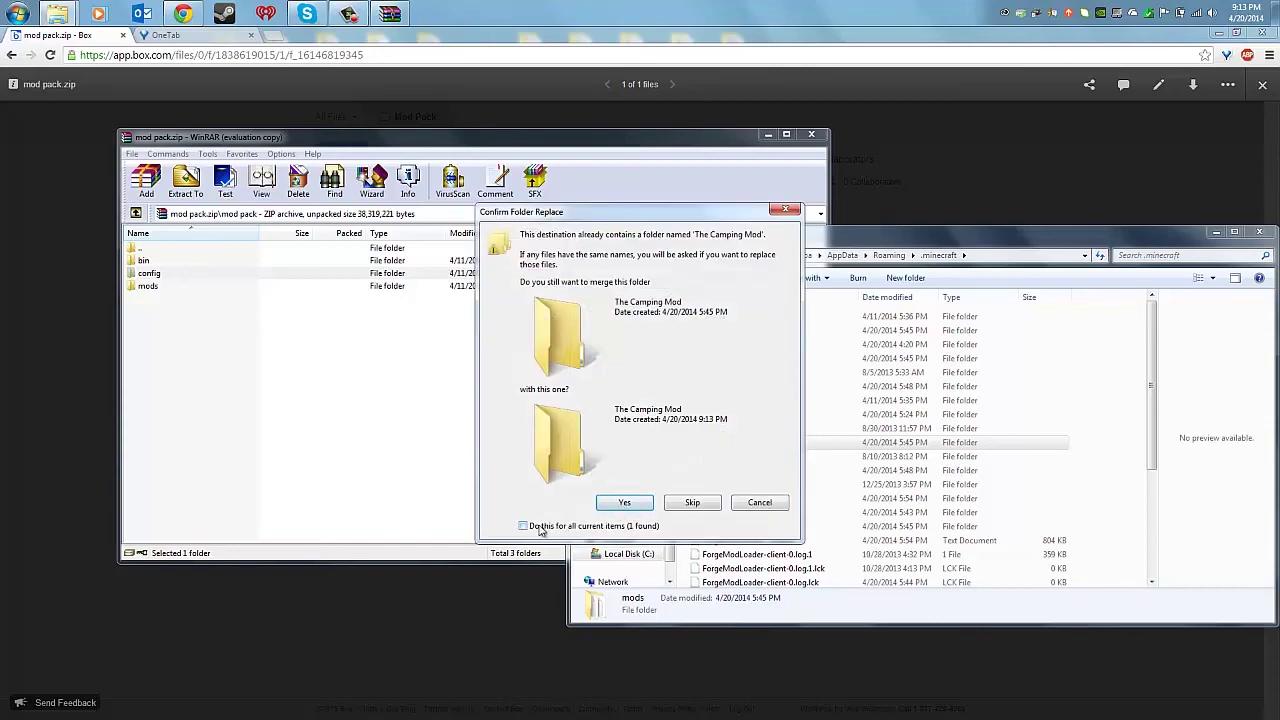
{"action": "left_click", "coordinate": [628, 505]}
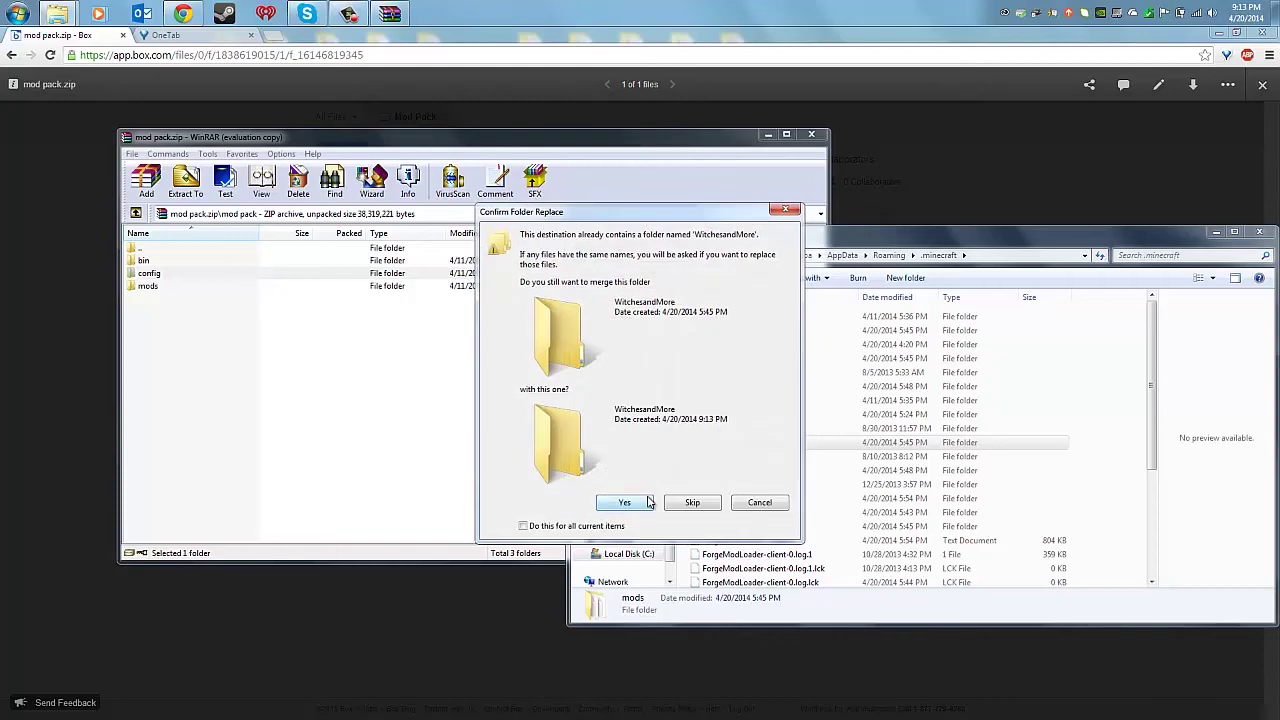
{"action": "left_click", "coordinate": [645, 505]}
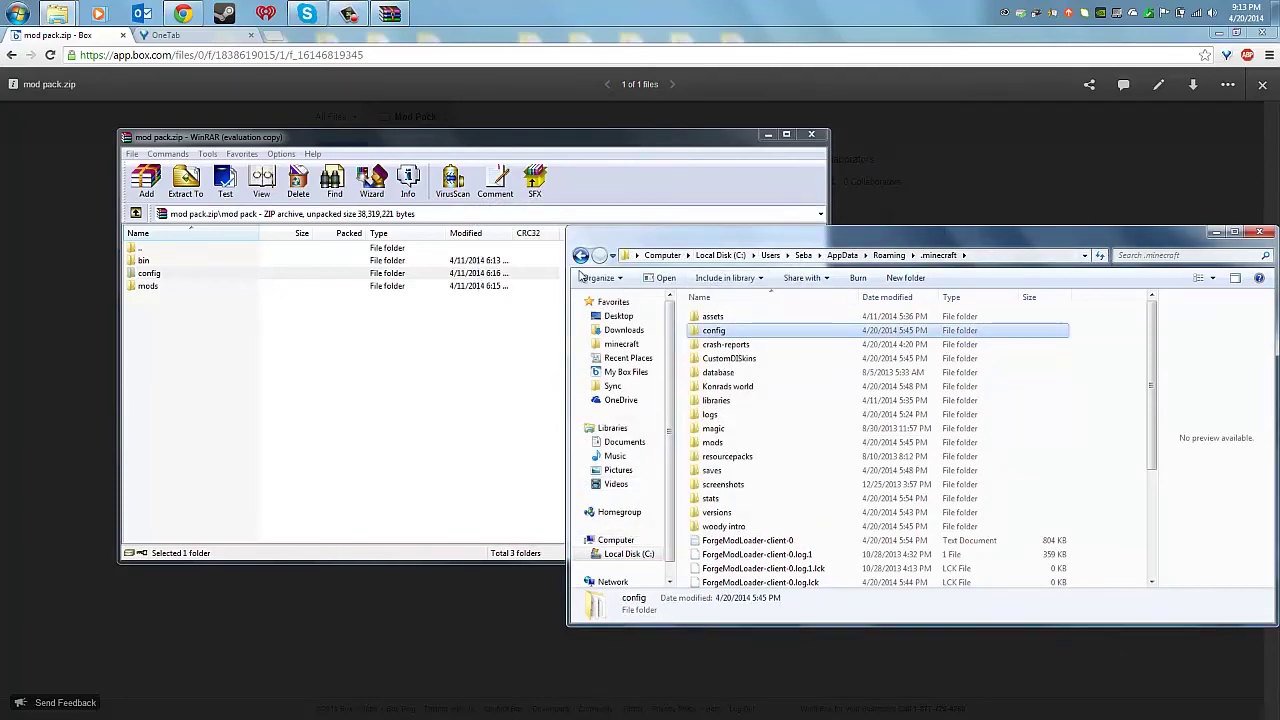
Minimize WinRAR, restore the .minecraft window, and delete the Konrads world folder.
{"action": "left_click", "coordinate": [767, 135]}
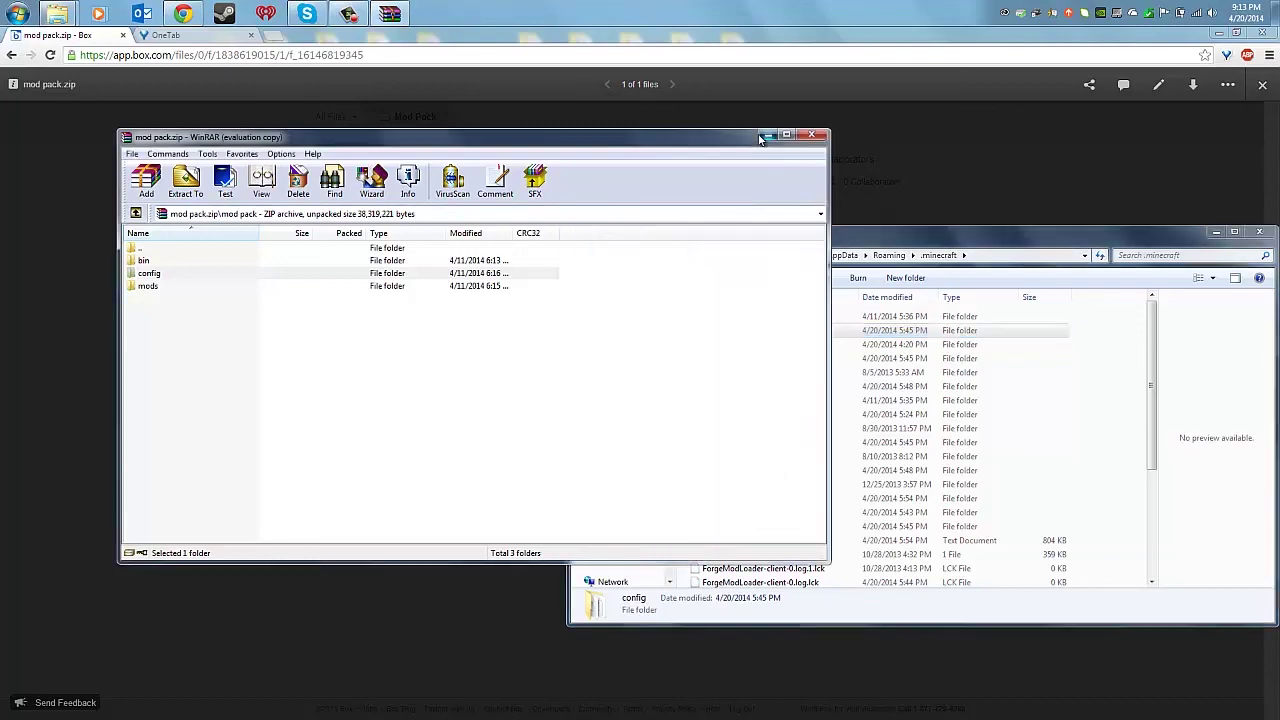
{"action": "left_click", "coordinate": [1217, 233]}
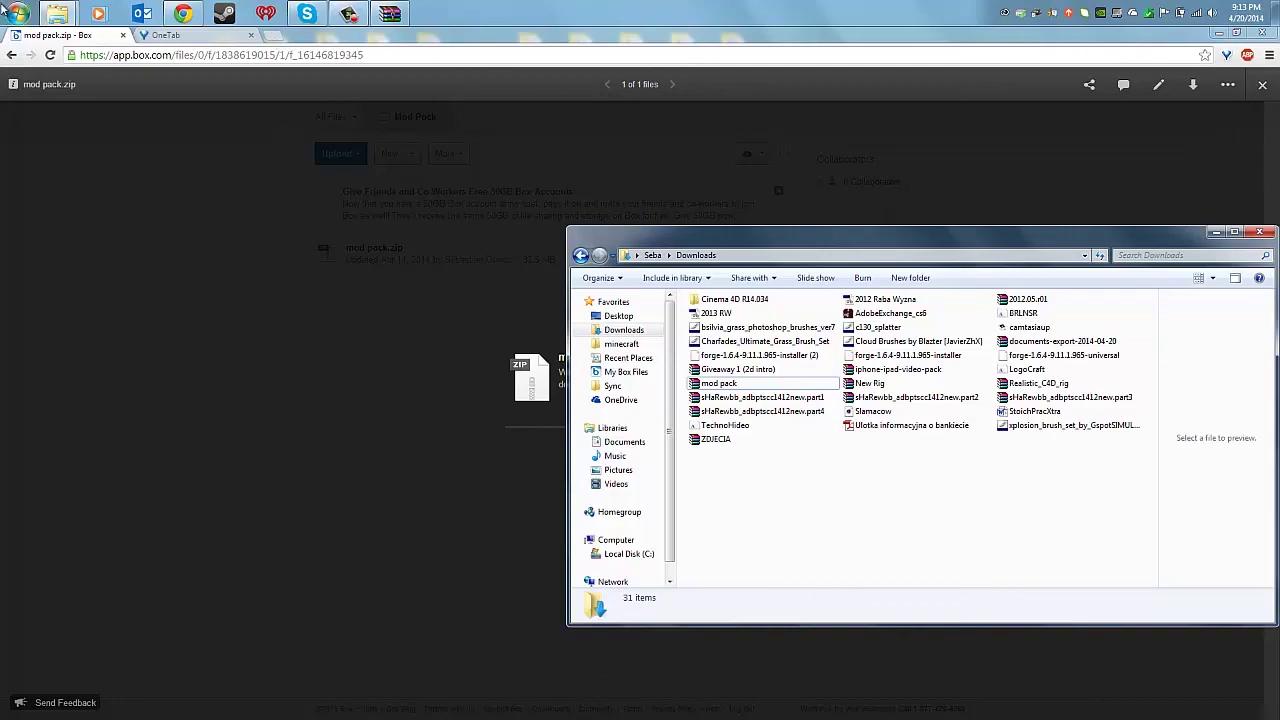
{"action": "mouse_move", "coordinate": [57, 14]}
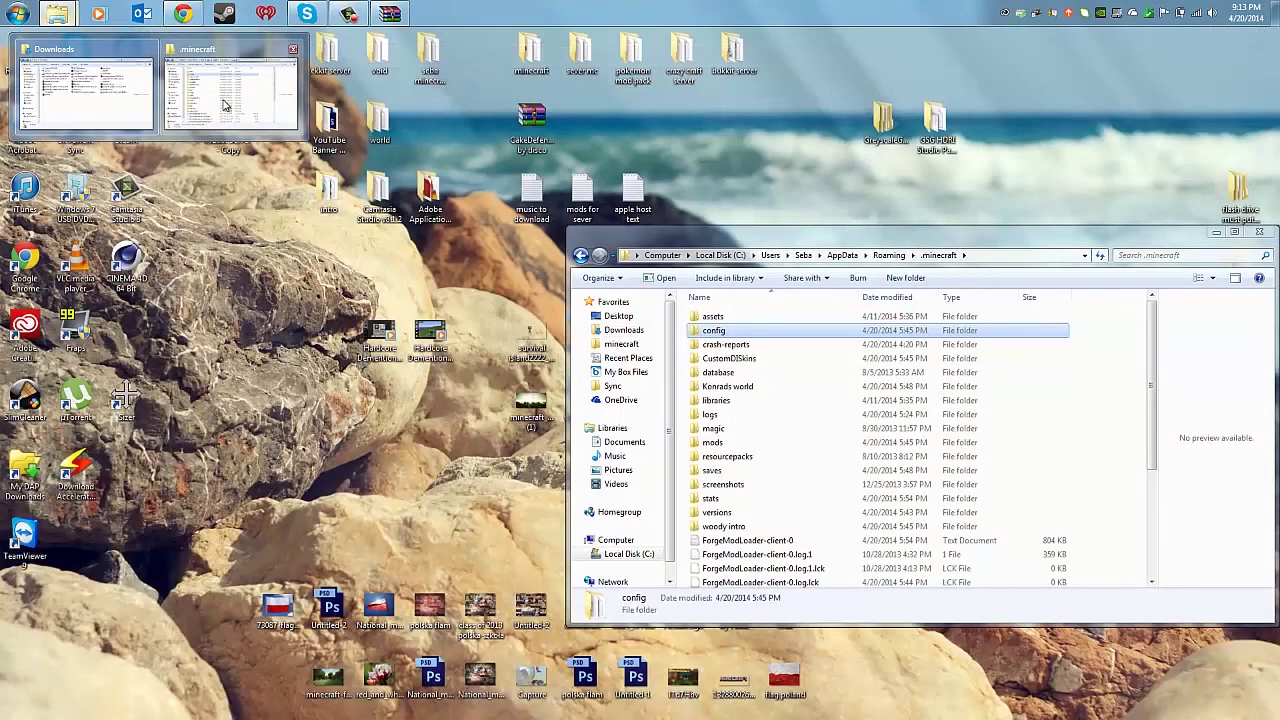
{"action": "left_click", "coordinate": [225, 105]}
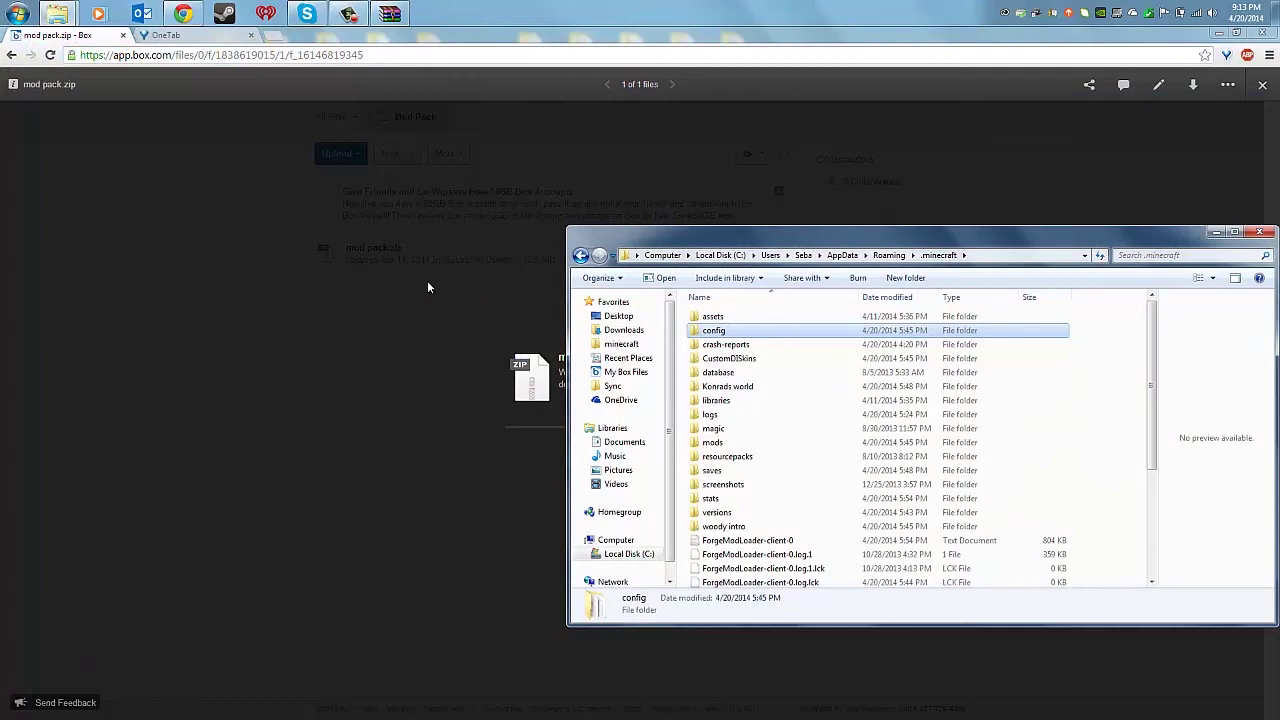
{"action": "left_click", "coordinate": [732, 444]}
{"action": "left_click", "coordinate": [730, 390]}
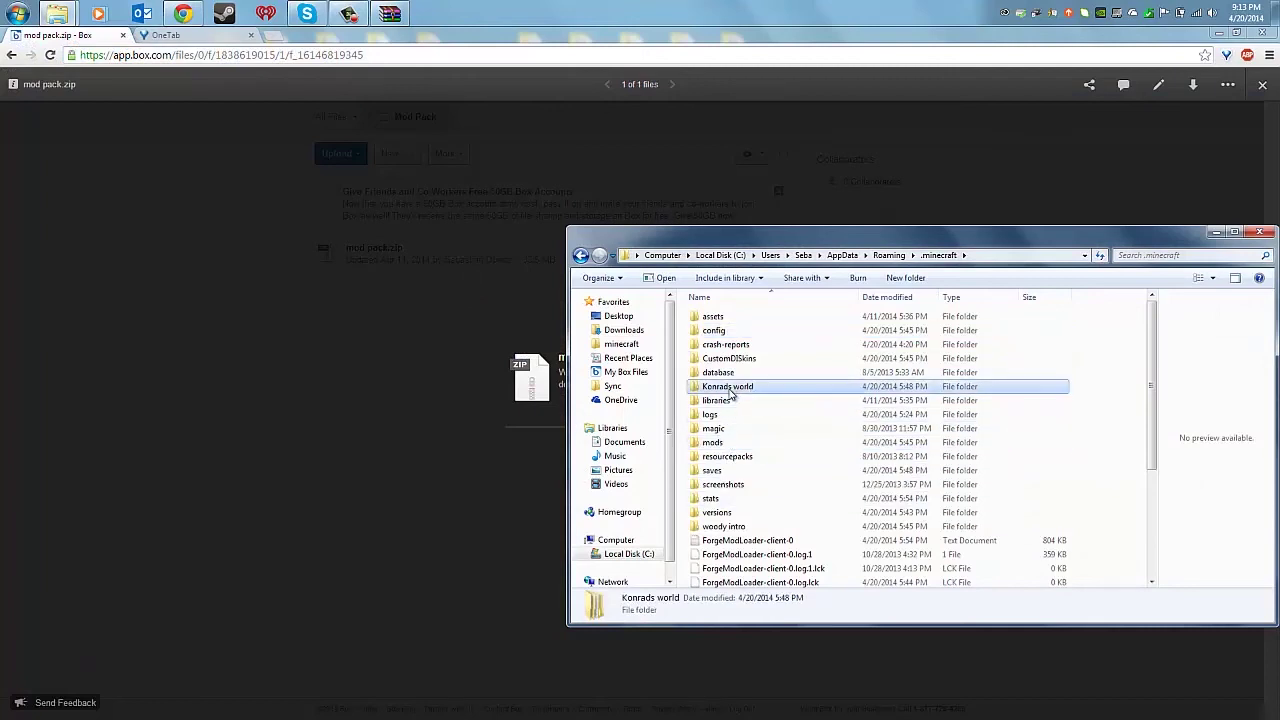
{"action": "key", "text": "Delete"}
Confirm removing Konrads world, then delete the crash-reports folder.
{"action": "left_click", "coordinate": [680, 437]}
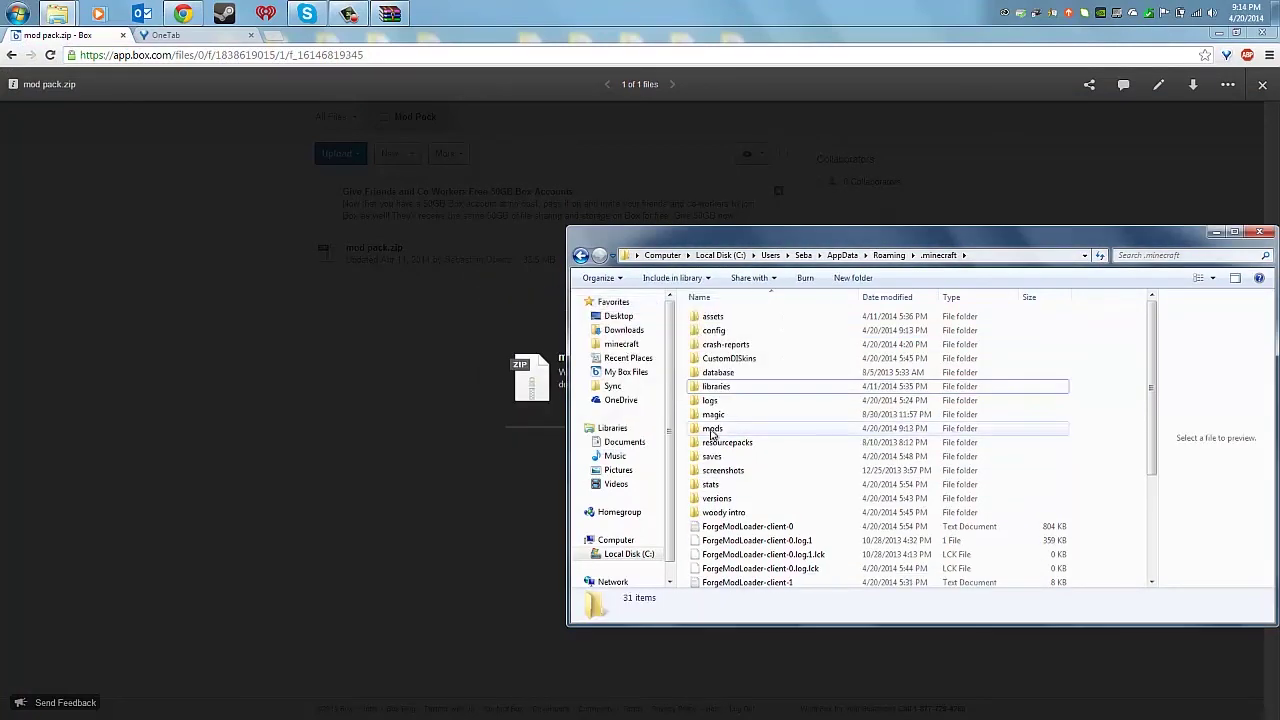
{"action": "left_click", "coordinate": [737, 345]}
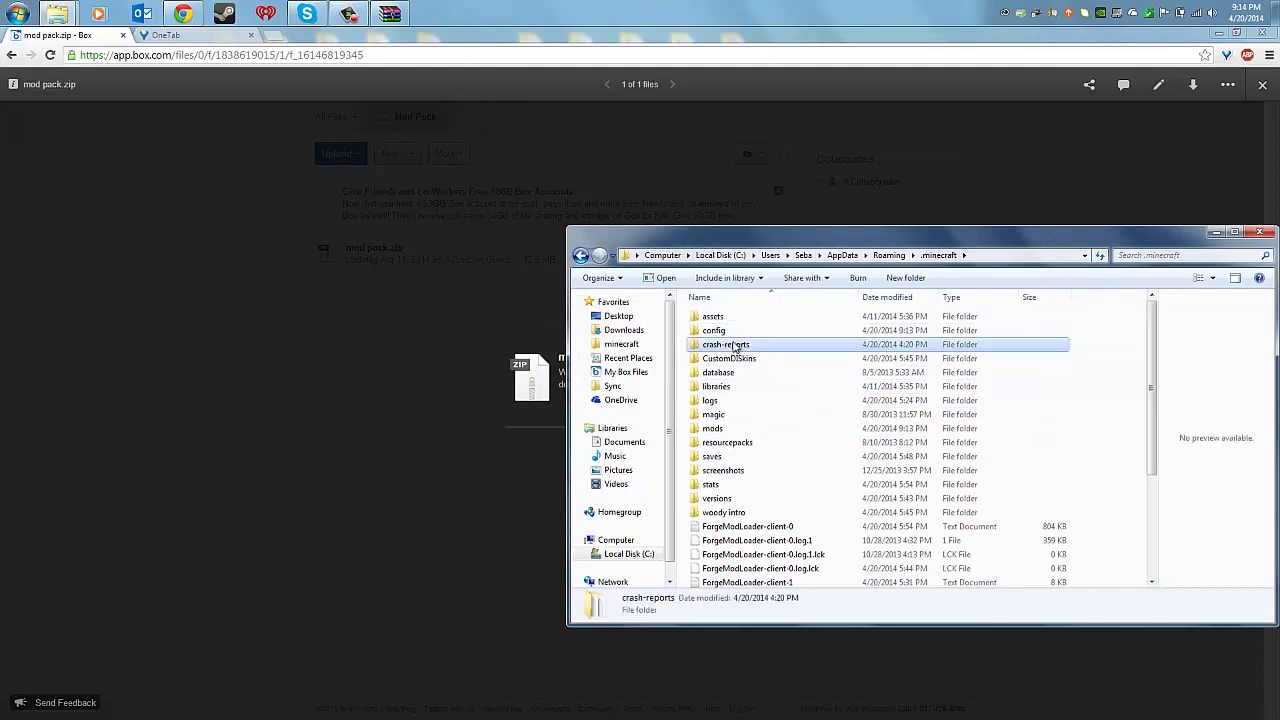
{"action": "key", "text": "Delete"}
{"action": "key", "text": "Return"}
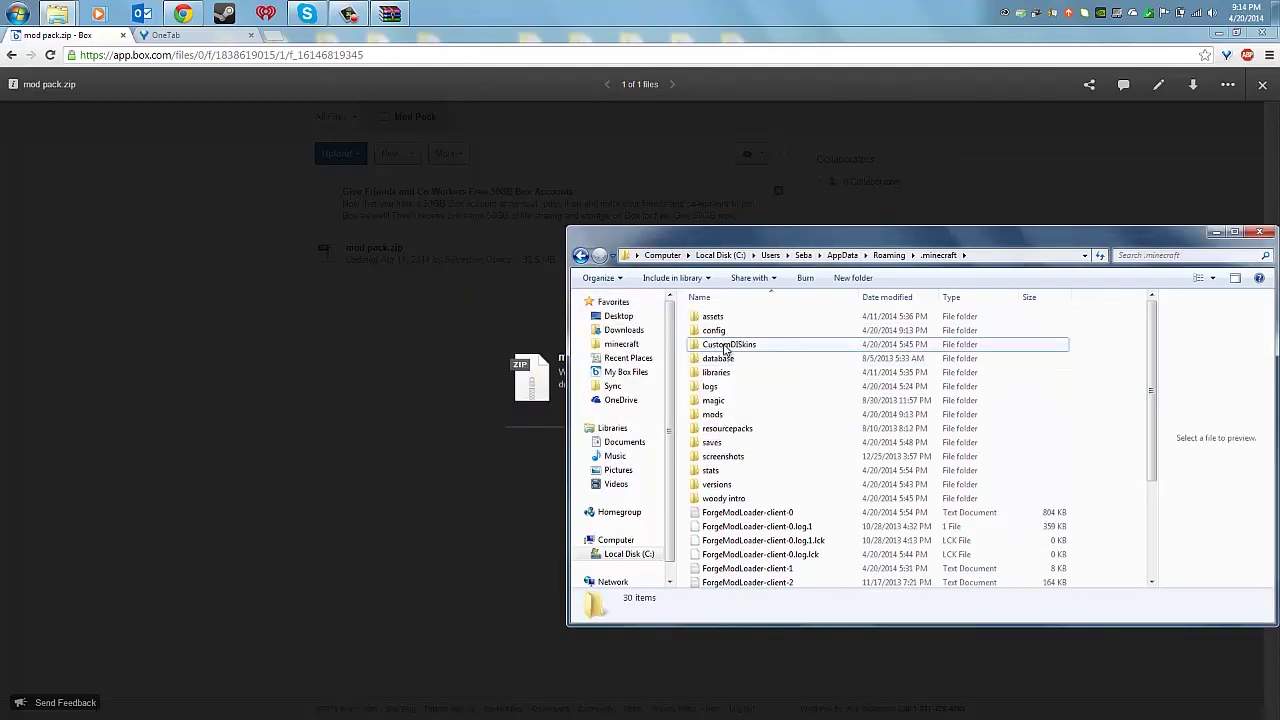
In versions, delete the four 1.6.x version folders.
{"action": "double_click", "coordinate": [718, 484]}
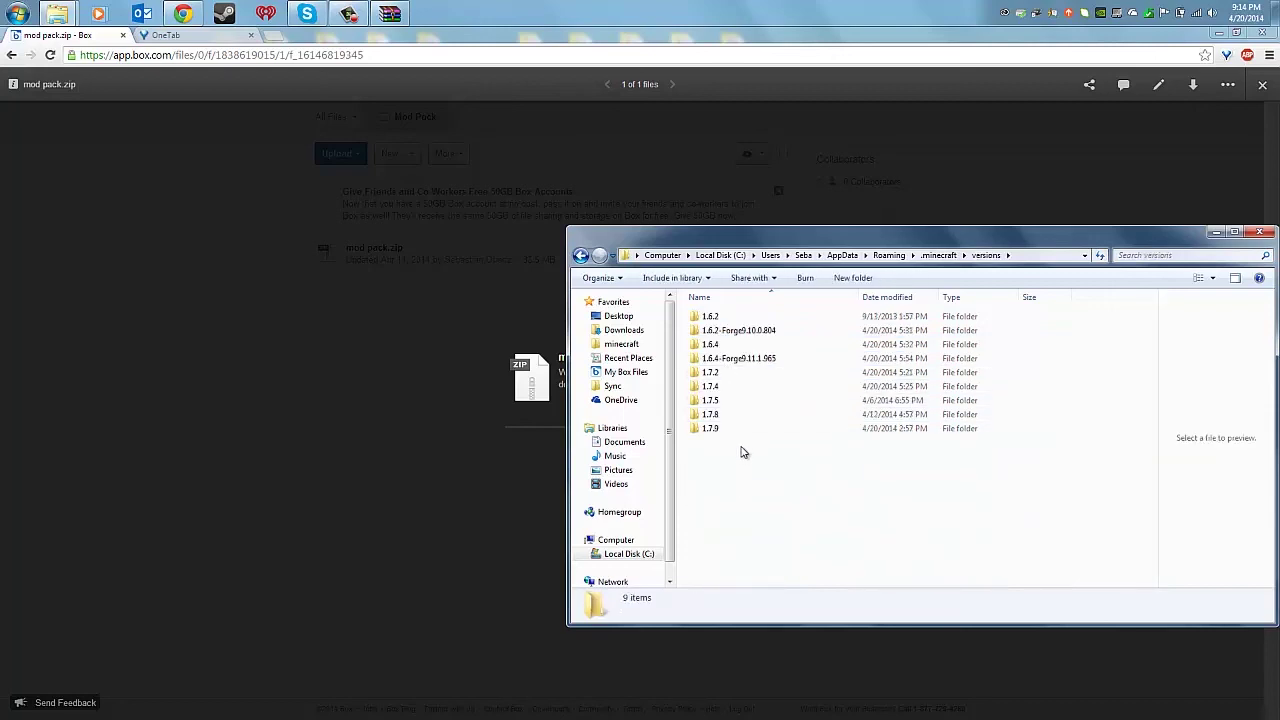
{"action": "left_click_drag", "start_coordinate": [790, 320], "coordinate": [730, 362]}
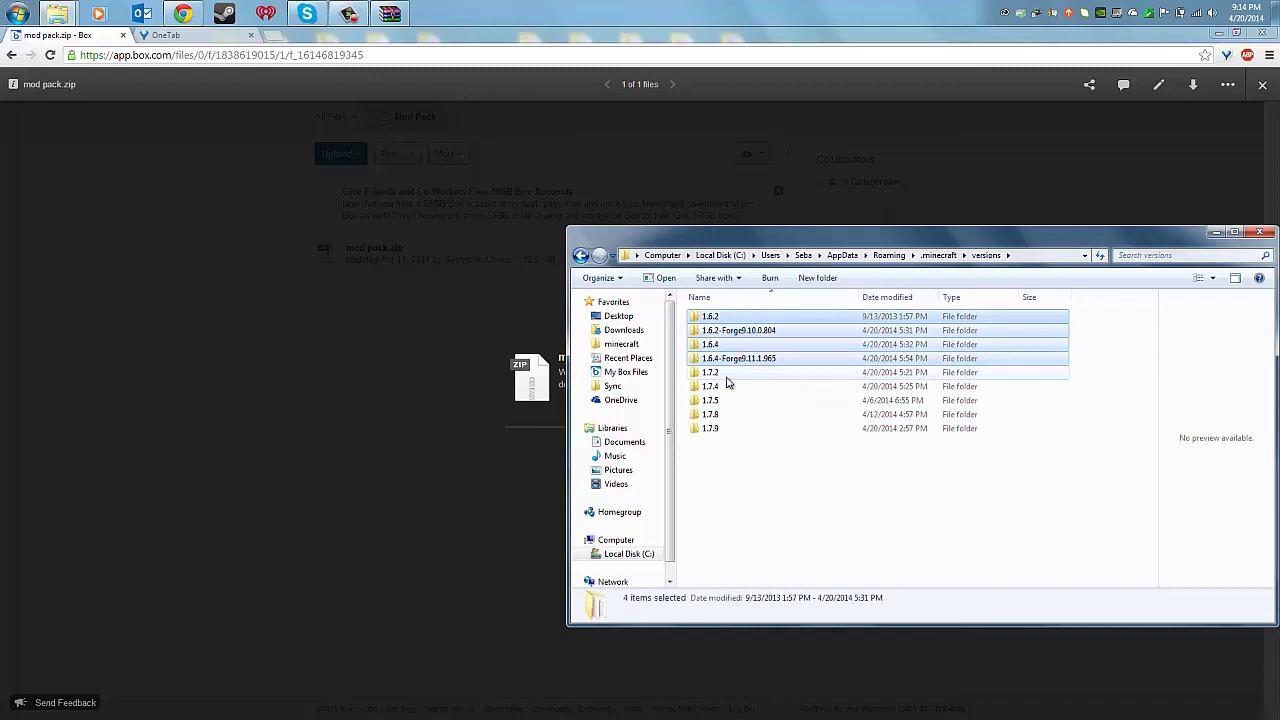
{"action": "key", "text": "Delete"}
{"action": "key", "text": "Return"}
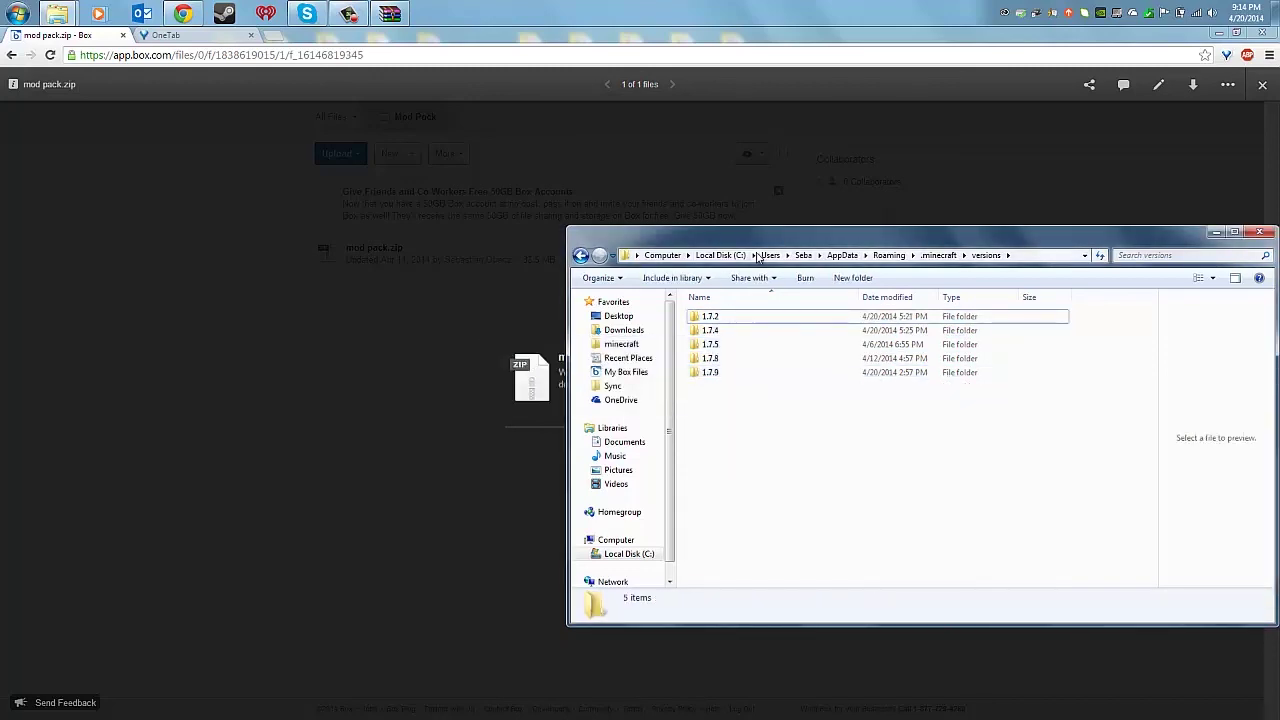
{"action": "left_click", "coordinate": [940, 255]}
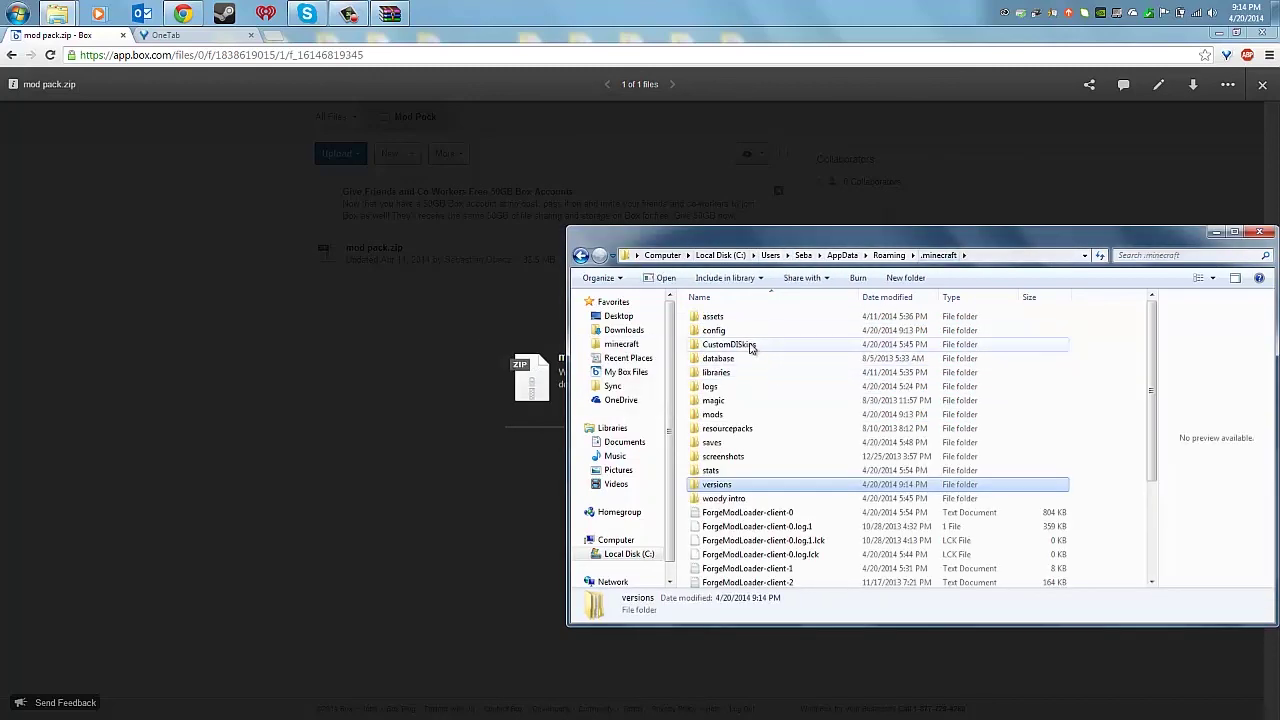
Delete the mods, magic and woody intro folders from .minecraft, then select CustomDISkins.
{"action": "left_click", "coordinate": [726, 417]}
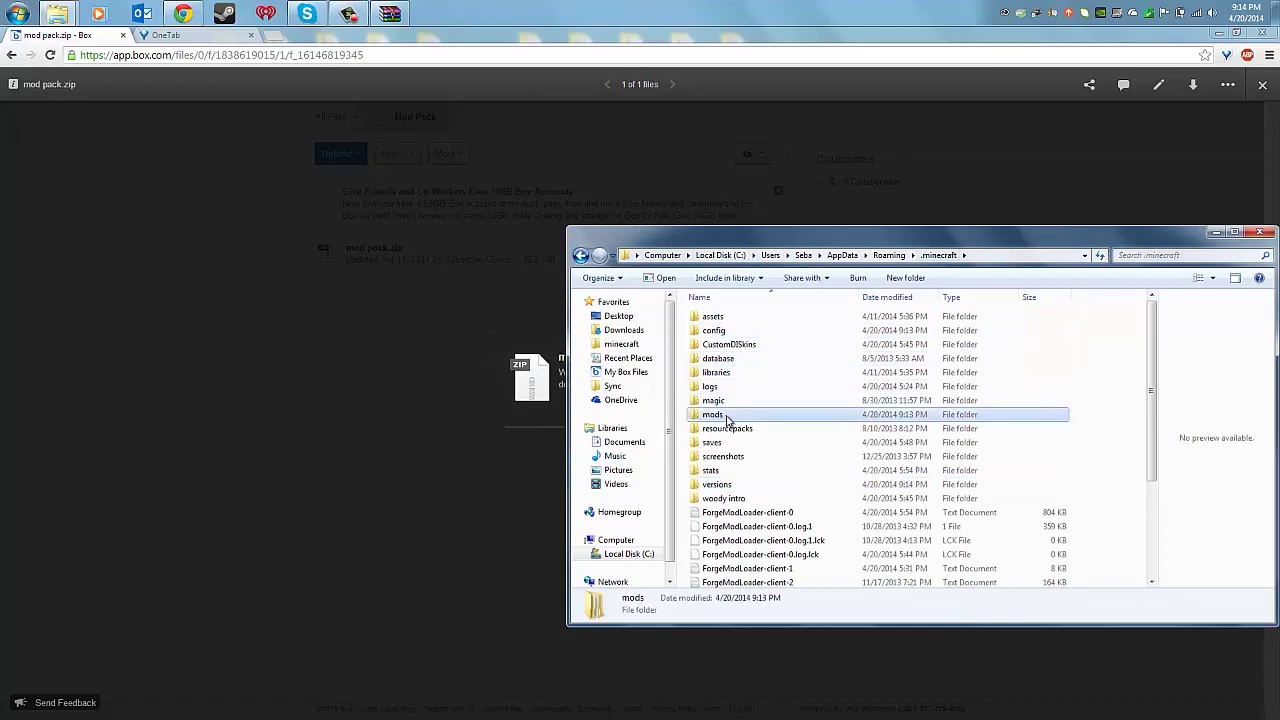
{"action": "key", "text": "Delete"}
{"action": "key", "text": "Return"}
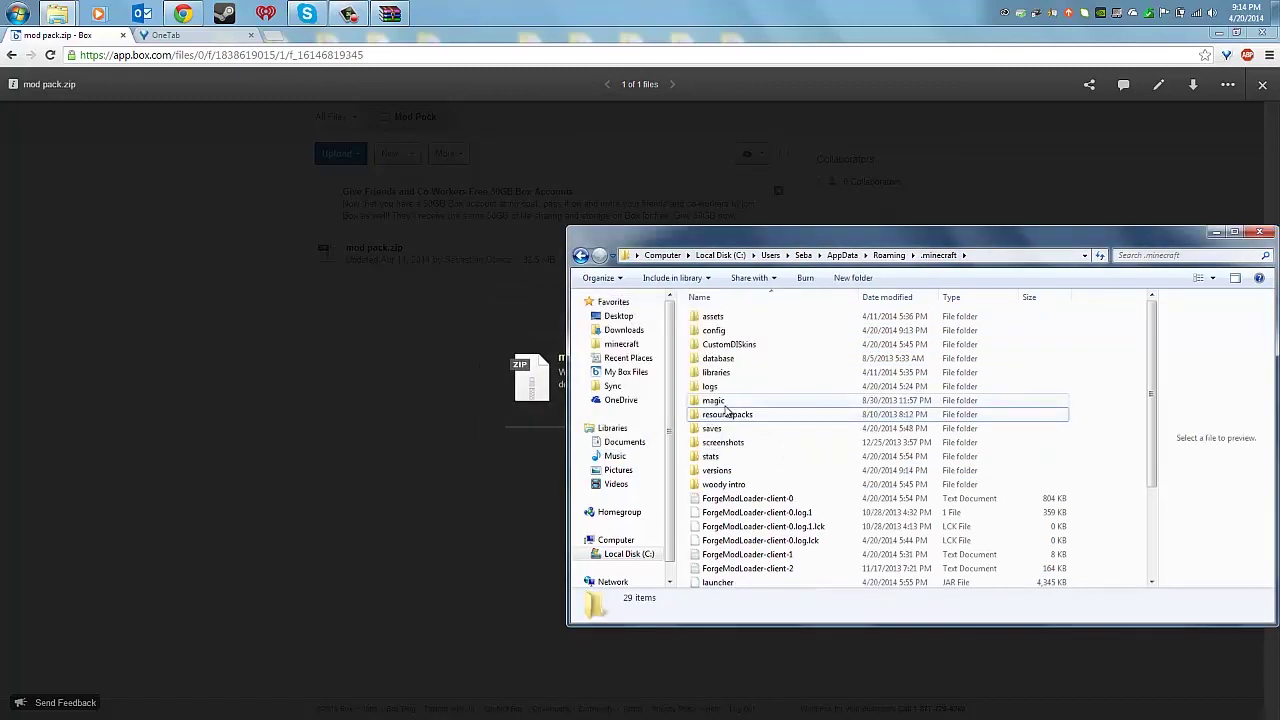
{"action": "left_click", "coordinate": [725, 405]}
{"action": "key", "text": "Delete"}
{"action": "key", "text": "Return"}
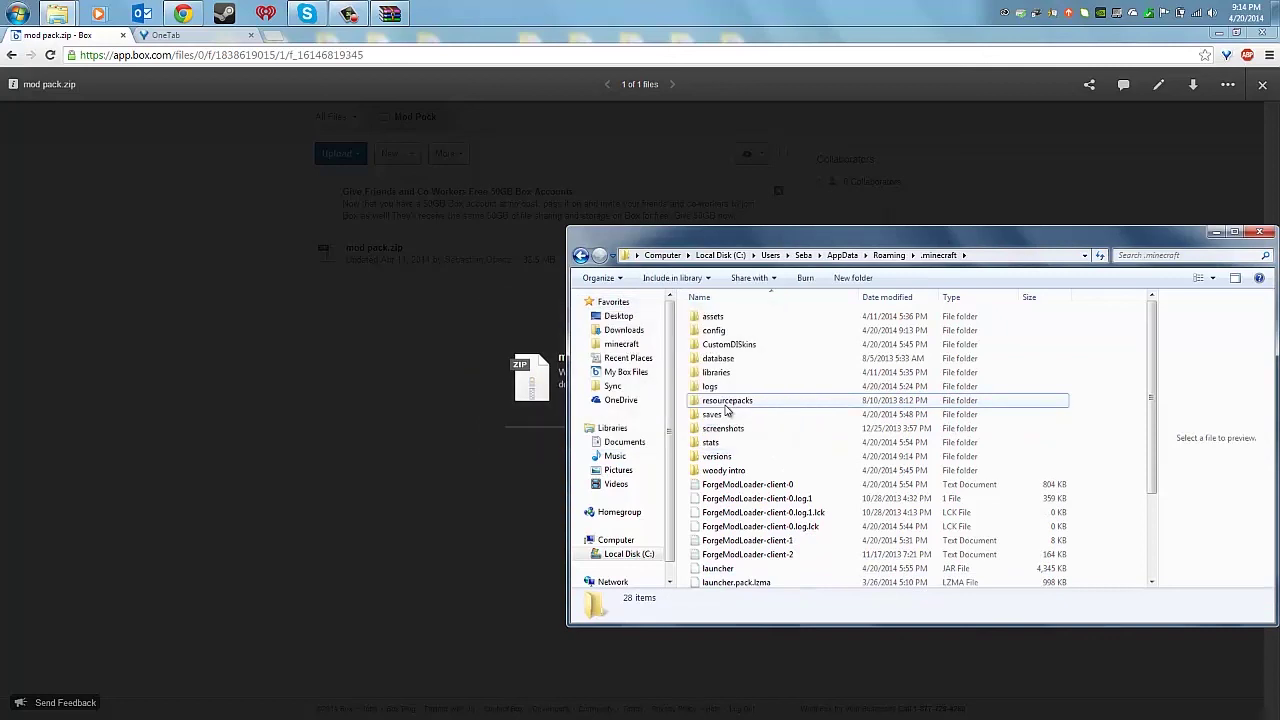
{"action": "left_click", "coordinate": [727, 472]}
{"action": "key", "text": "Delete"}
{"action": "key", "text": "Return"}
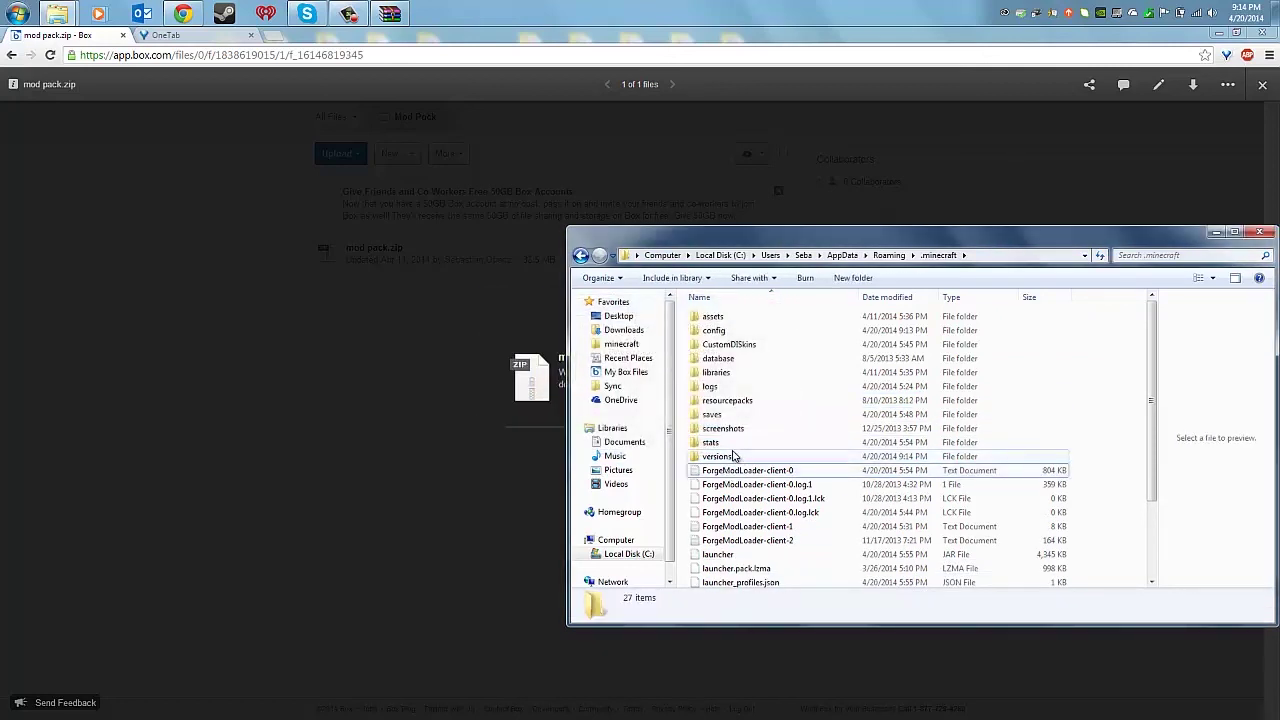
{"action": "left_click", "coordinate": [725, 346]}
Find CustomDISkins empty, then delete the config folder from .minecraft.
{"action": "double_click", "coordinate": [727, 346]}
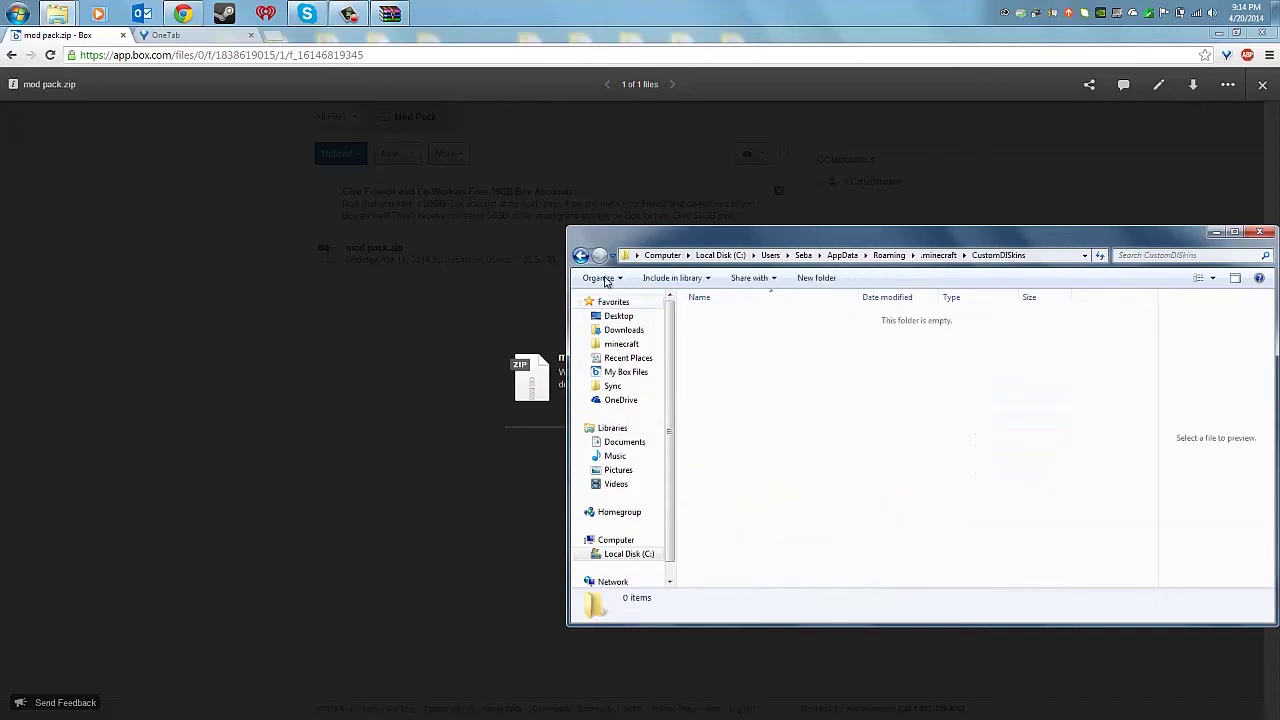
{"action": "left_click", "coordinate": [580, 255]}
{"action": "left_click", "coordinate": [721, 333]}
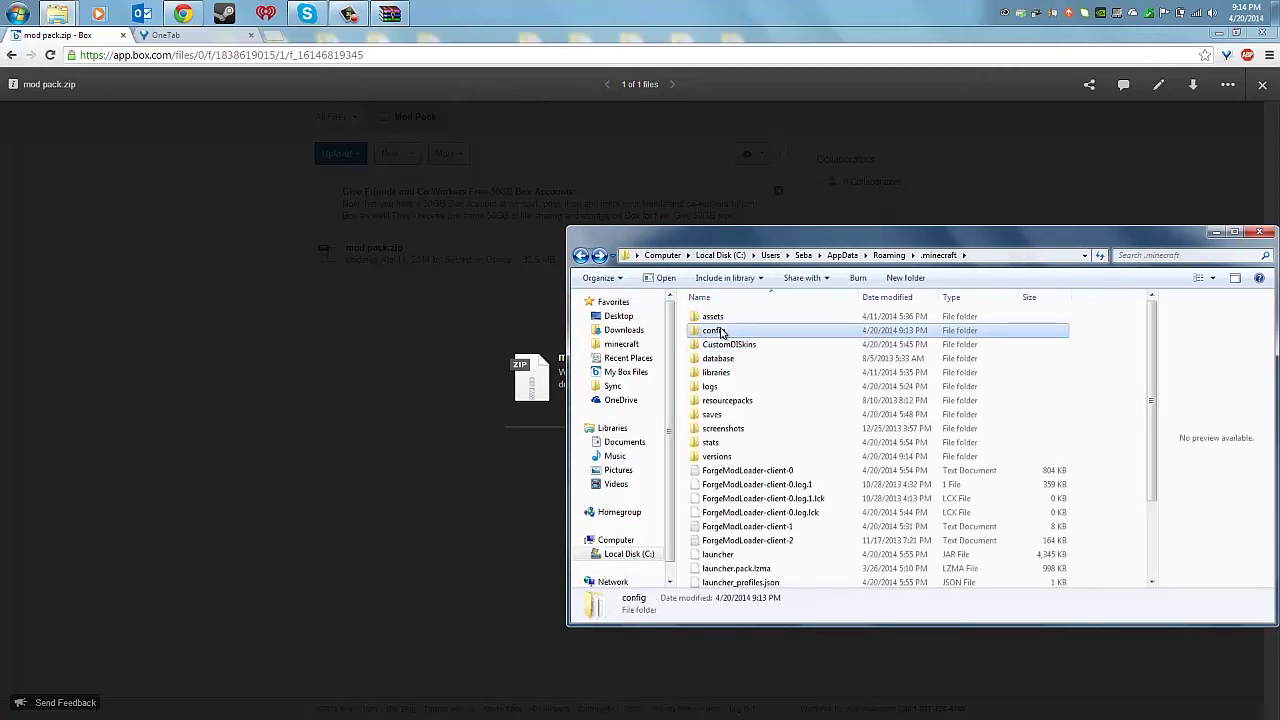
{"action": "key", "text": "Delete"}
{"action": "key", "text": "Return"}
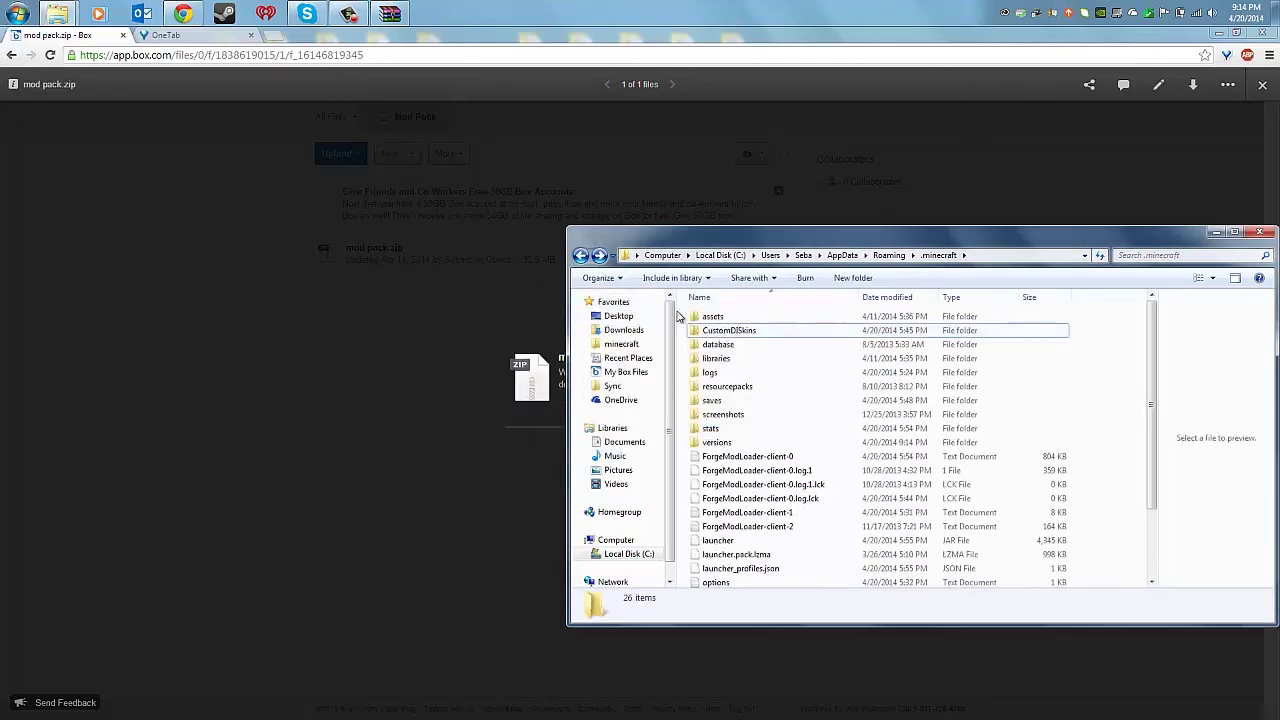
Check the assets folder, then open saves and delete all six world folders.
{"action": "double_click", "coordinate": [712, 316]}
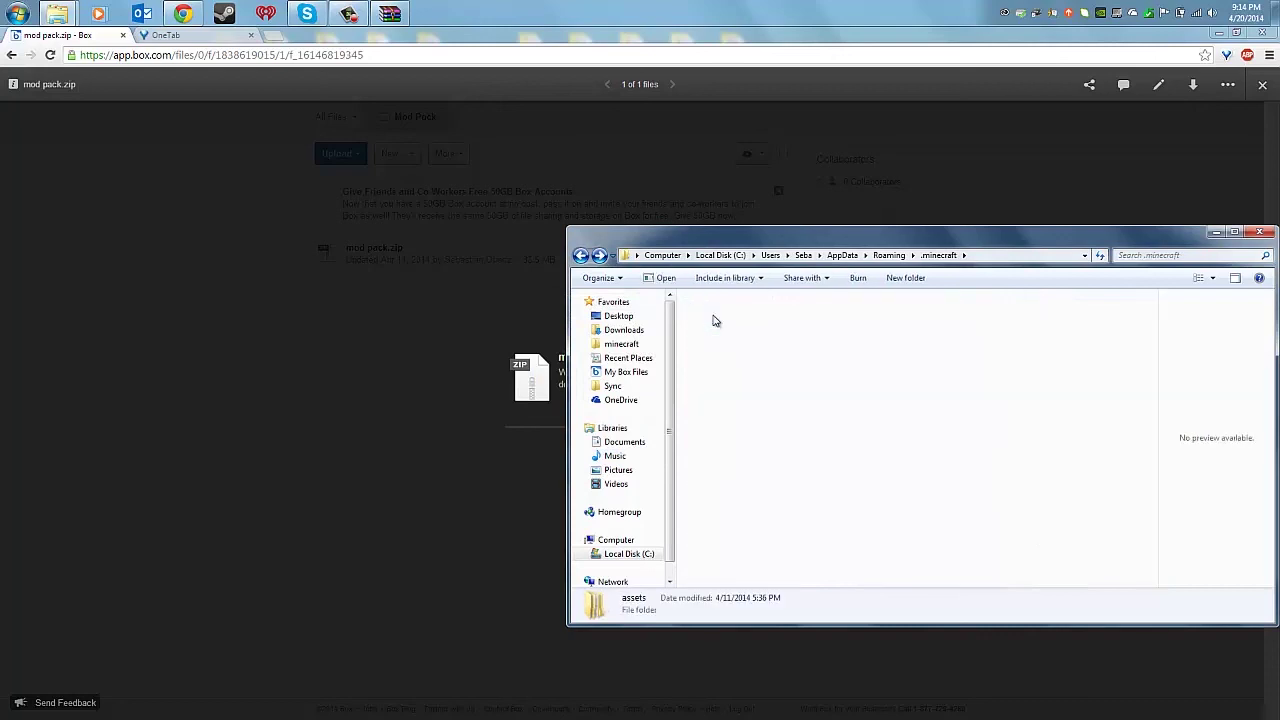
{"action": "left_click", "coordinate": [580, 256]}
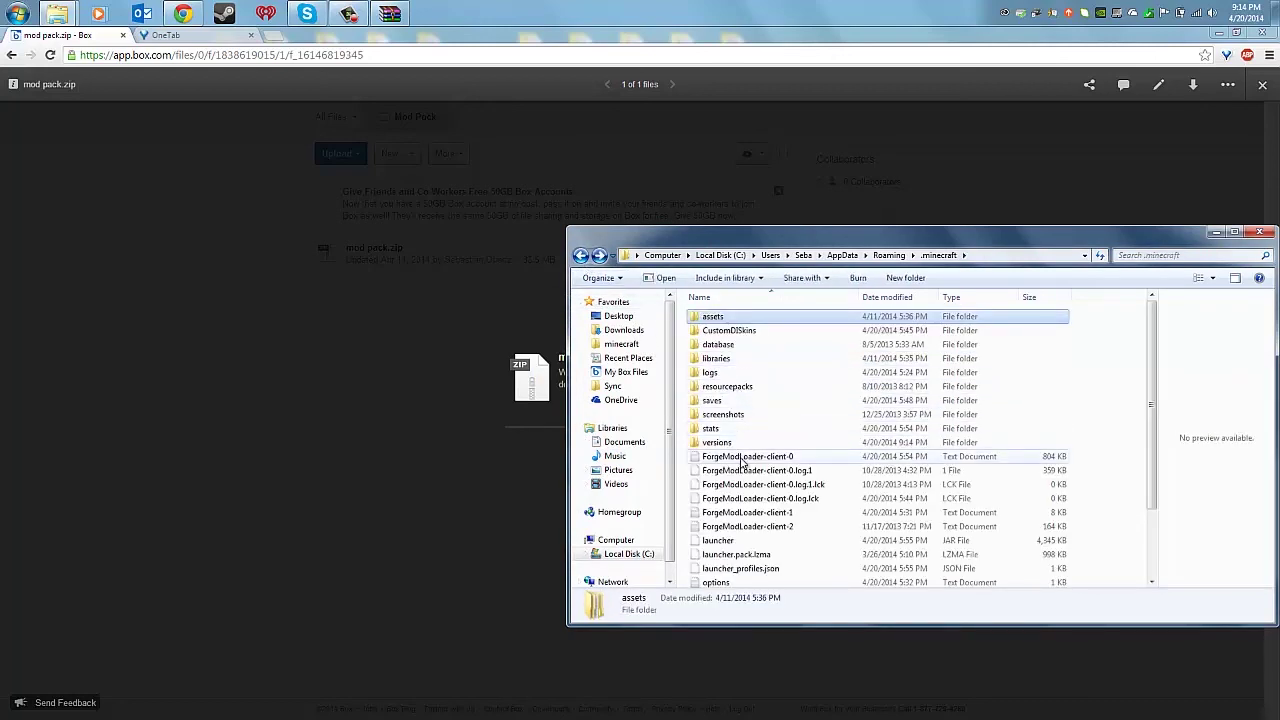
{"action": "scroll", "coordinate": [745, 465], "scroll_direction": "down", "scroll_amount": 2}
{"action": "scroll", "coordinate": [745, 467], "scroll_direction": "up", "scroll_amount": 2}
{"action": "left_click_drag", "start_coordinate": [788, 448], "coordinate": [776, 304]}
{"action": "left_click", "coordinate": [725, 445]}
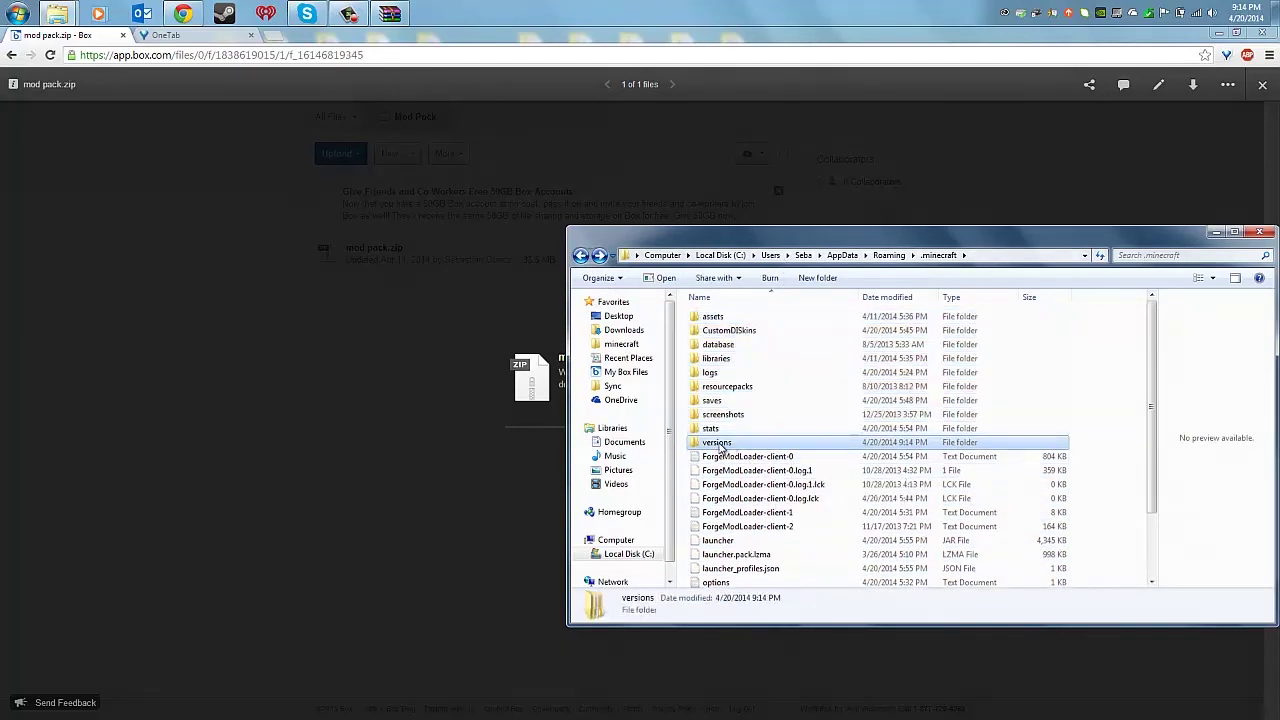
{"action": "left_click", "coordinate": [716, 428]}
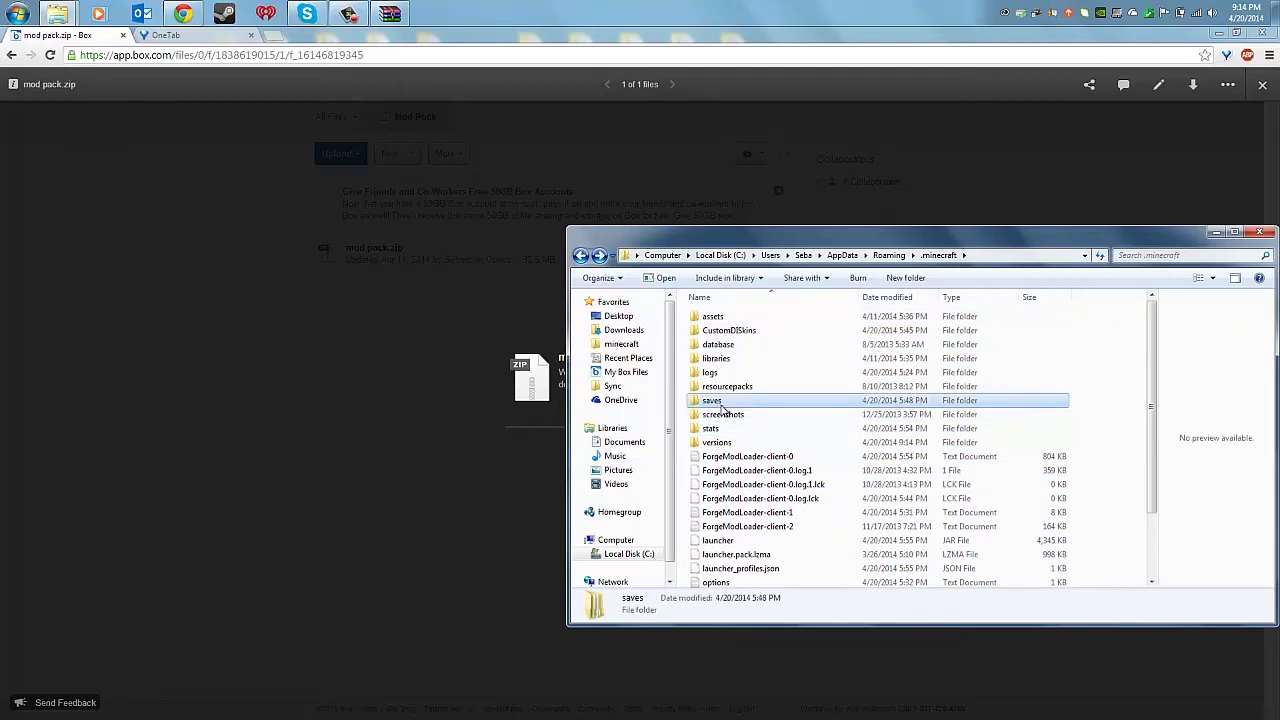
{"action": "double_click", "coordinate": [721, 402]}
{"action": "left_click_drag", "start_coordinate": [746, 397], "coordinate": [690, 281]}
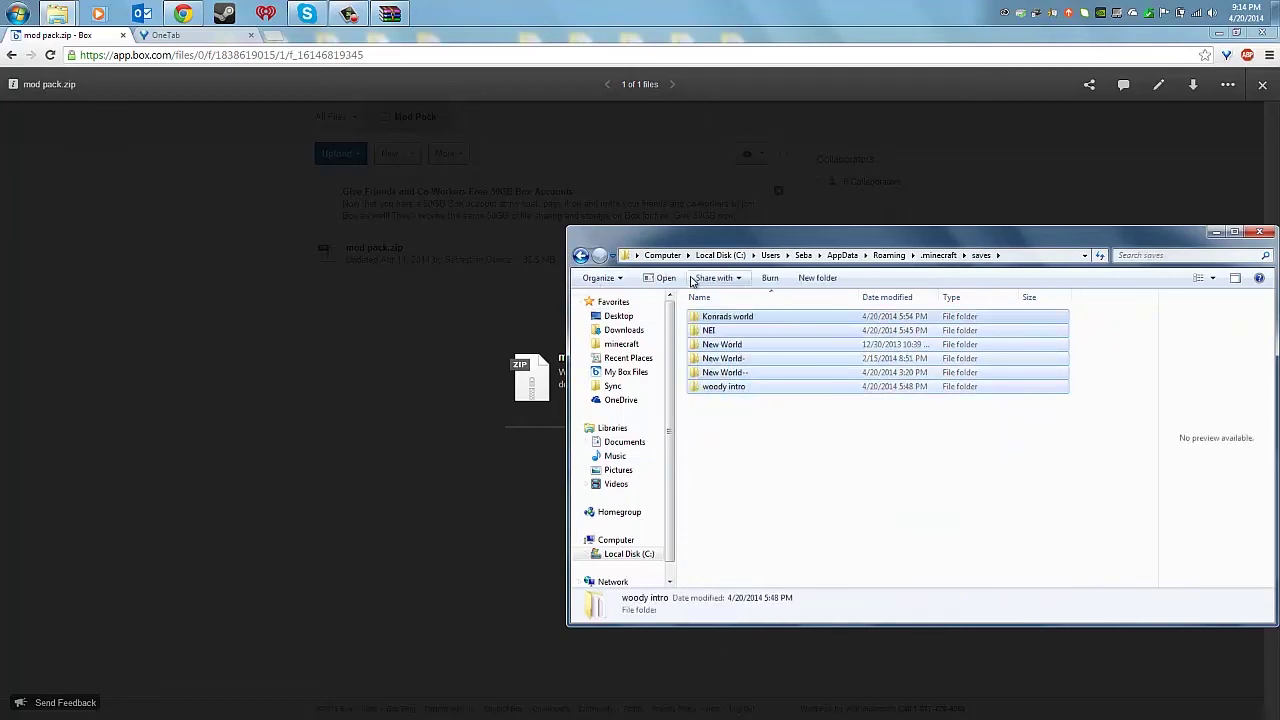
{"action": "key", "text": "Delete"}
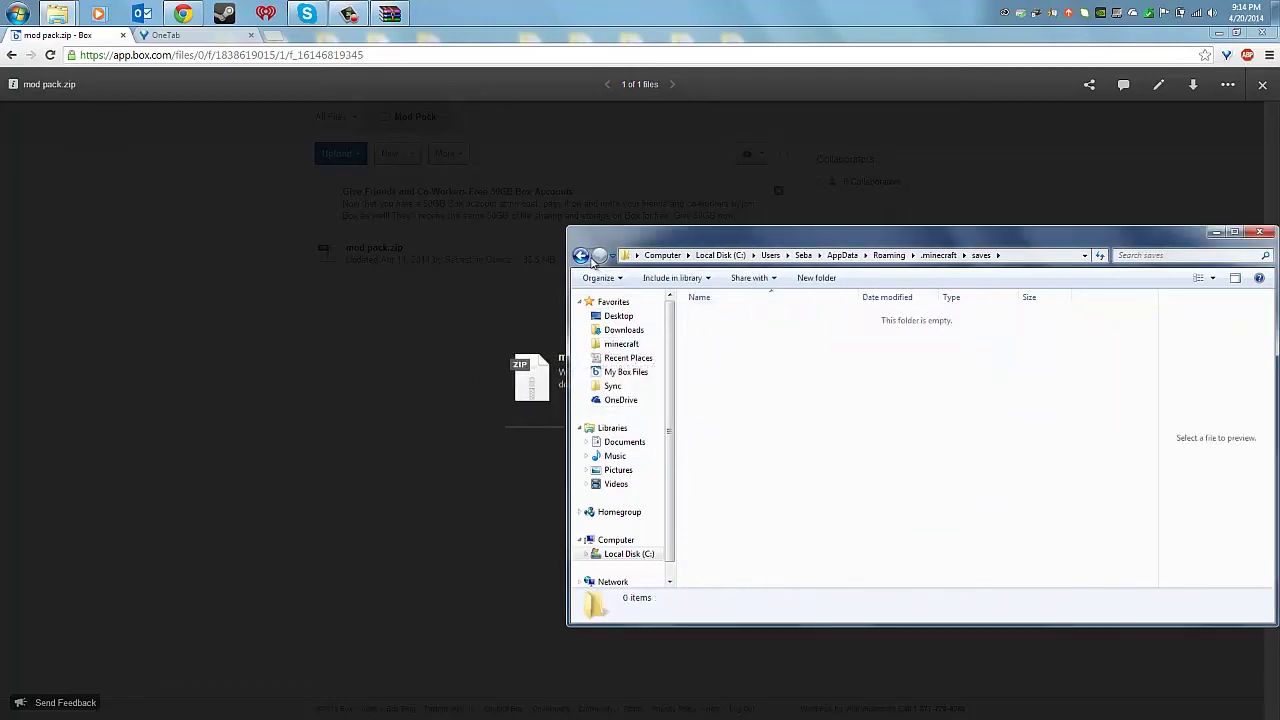
Look through the screenshots folder, then minimize the .minecraft window to reveal Downloads.
{"action": "left_click", "coordinate": [582, 256]}
{"action": "double_click", "coordinate": [710, 415]}
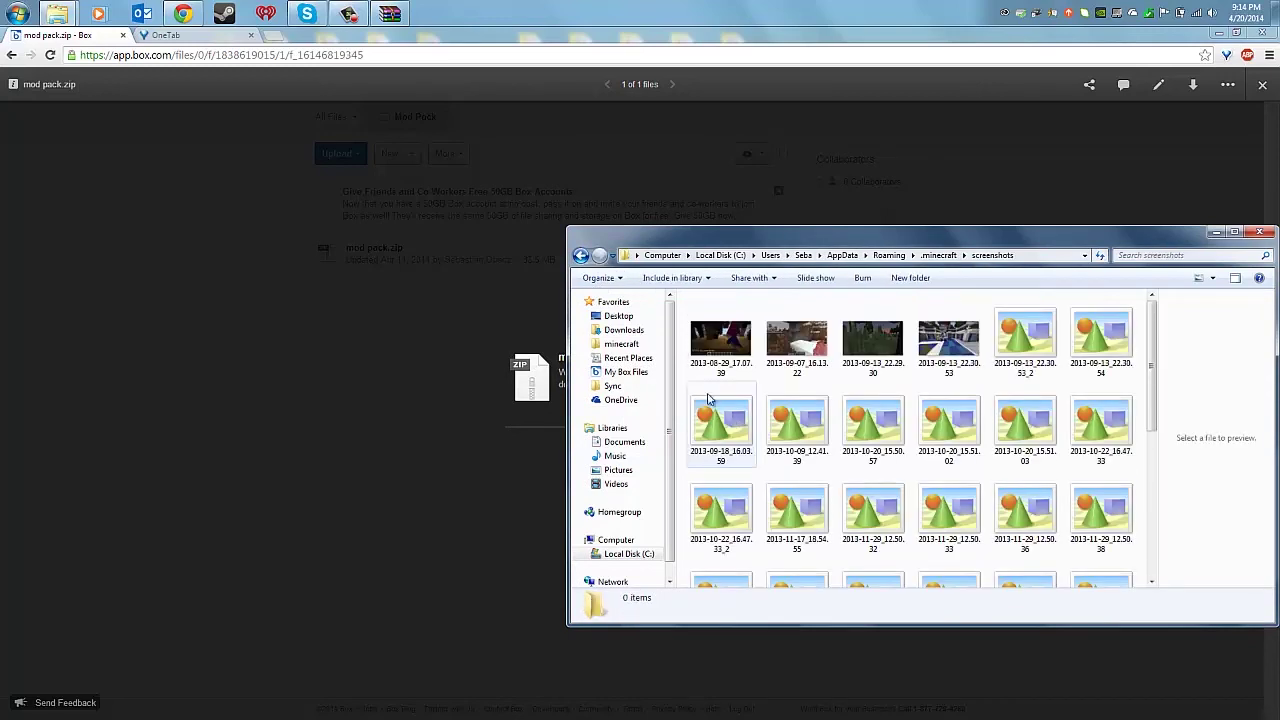
{"action": "left_click", "coordinate": [581, 256]}
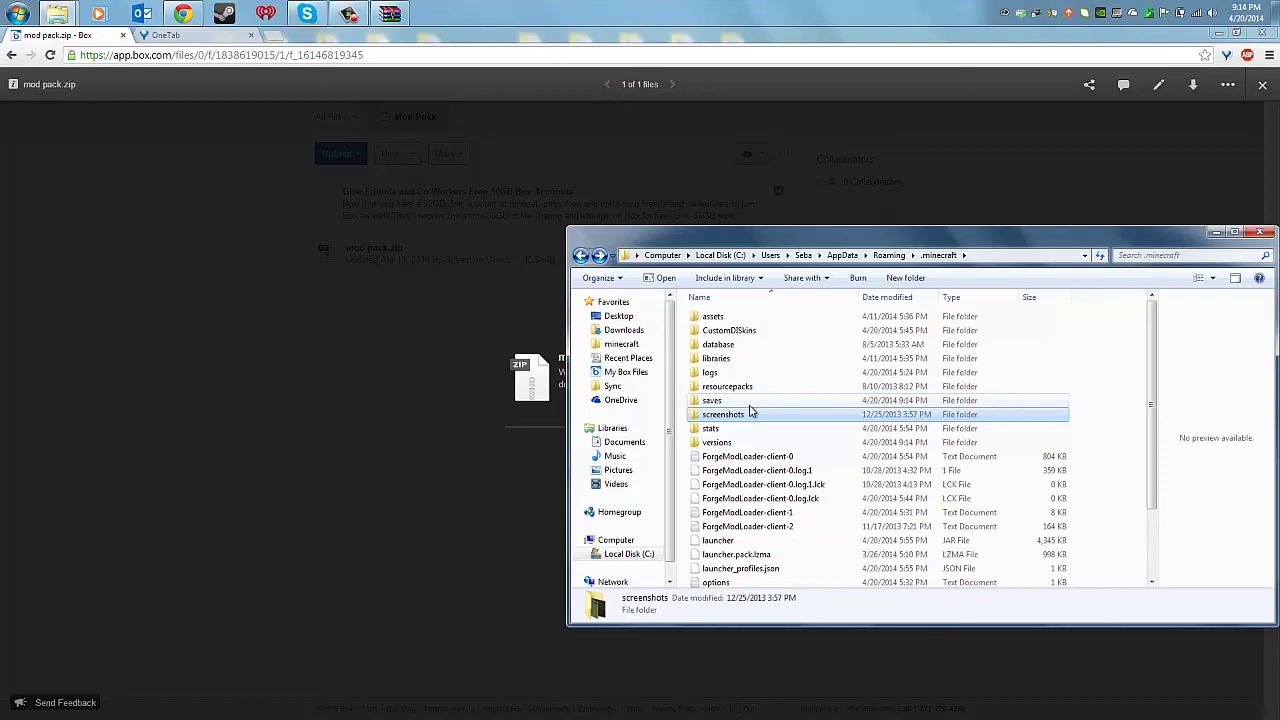
{"action": "left_click", "coordinate": [715, 375]}
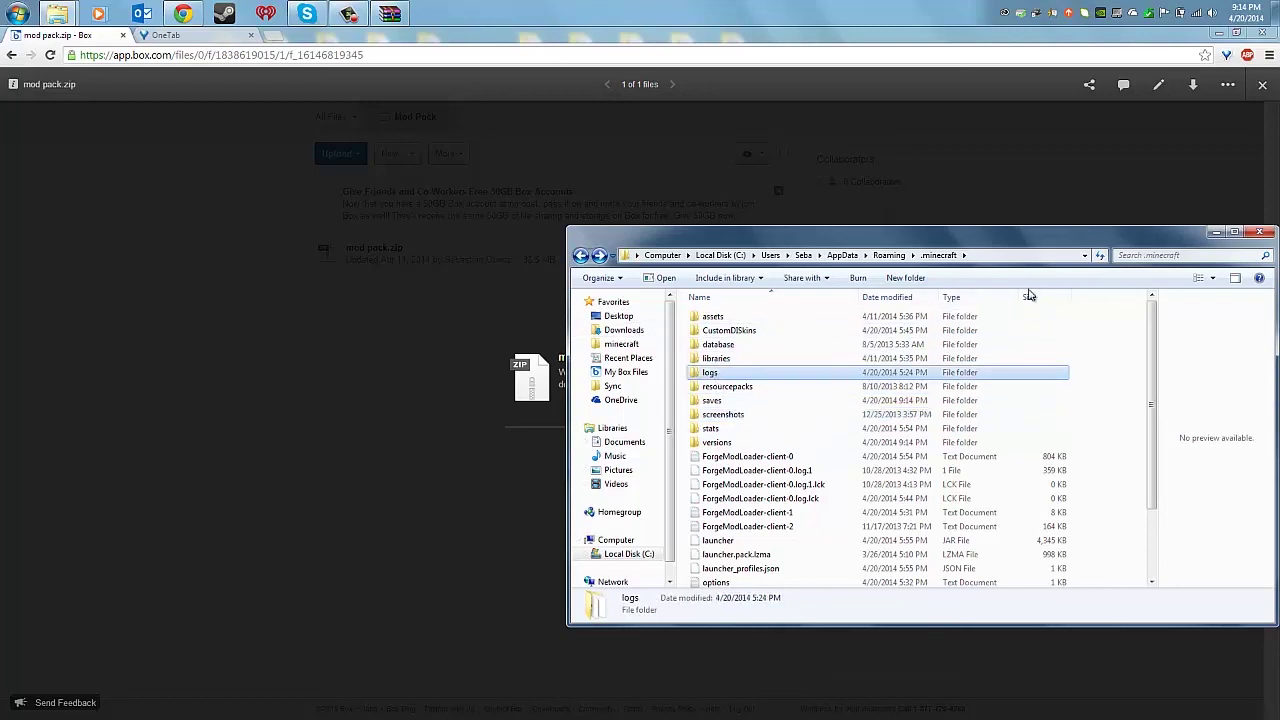
{"action": "left_click", "coordinate": [1217, 235]}
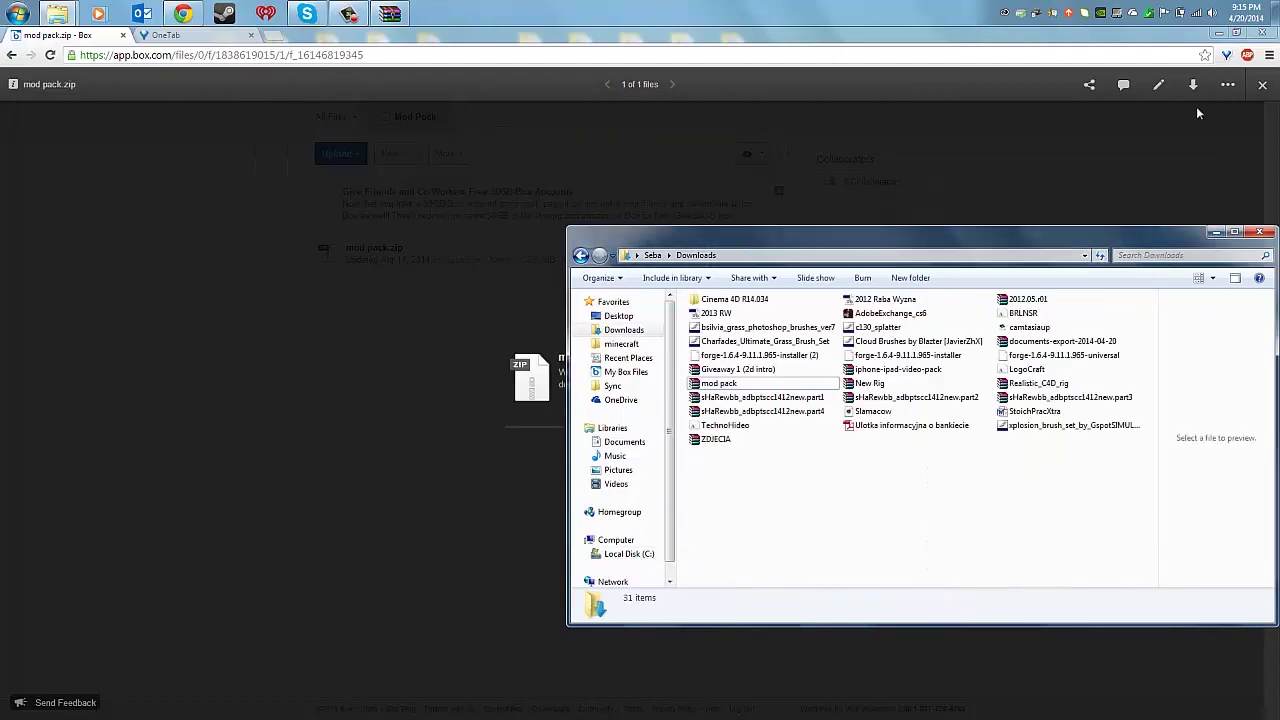
Run the Minecraft launcher from the desktop minecraft folder and log in with the account credentials.
{"action": "left_click", "coordinate": [1214, 232]}
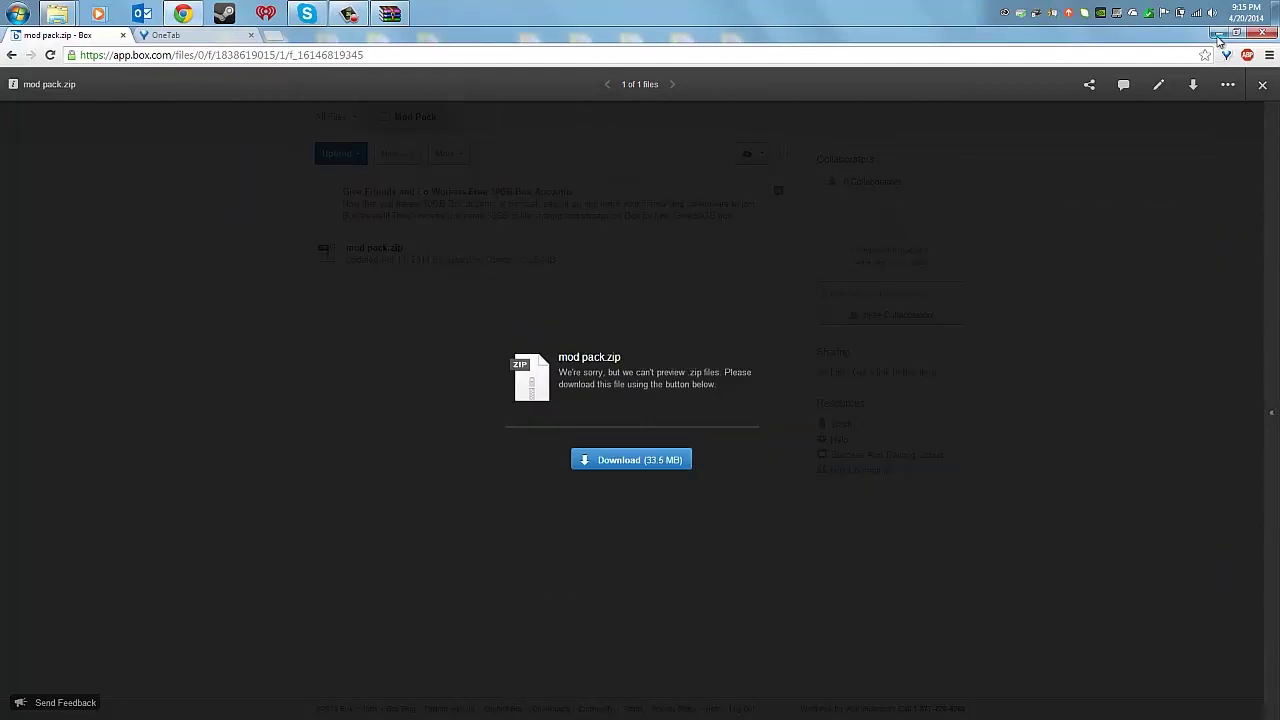
{"action": "left_click", "coordinate": [1218, 33]}
{"action": "double_click", "coordinate": [531, 52]}
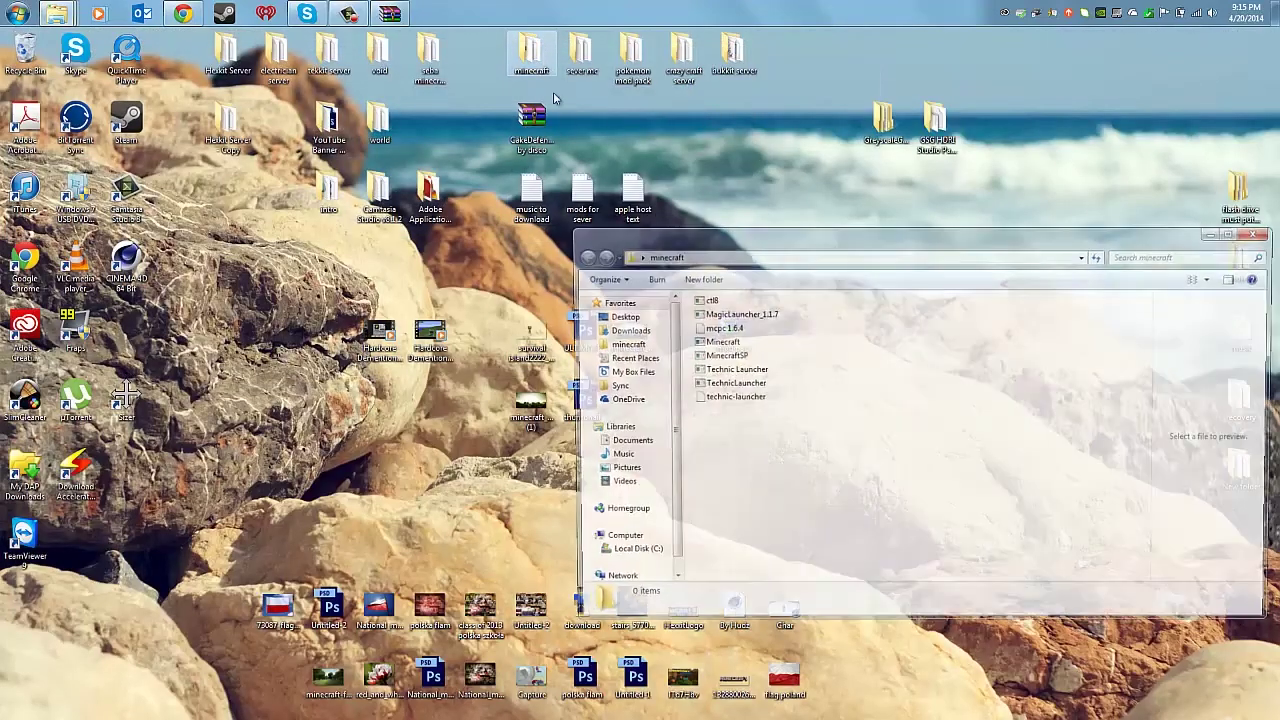
{"action": "left_click", "coordinate": [728, 342]}
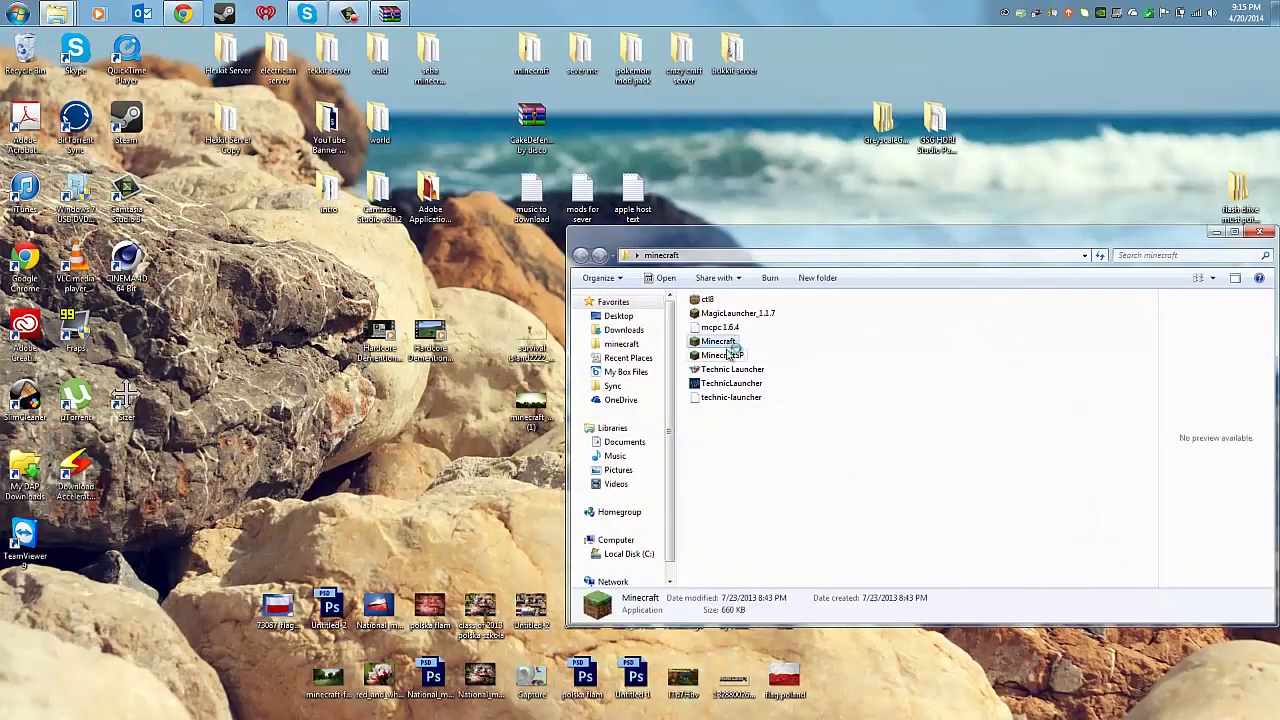
{"action": "left_click", "coordinate": [1213, 234]}
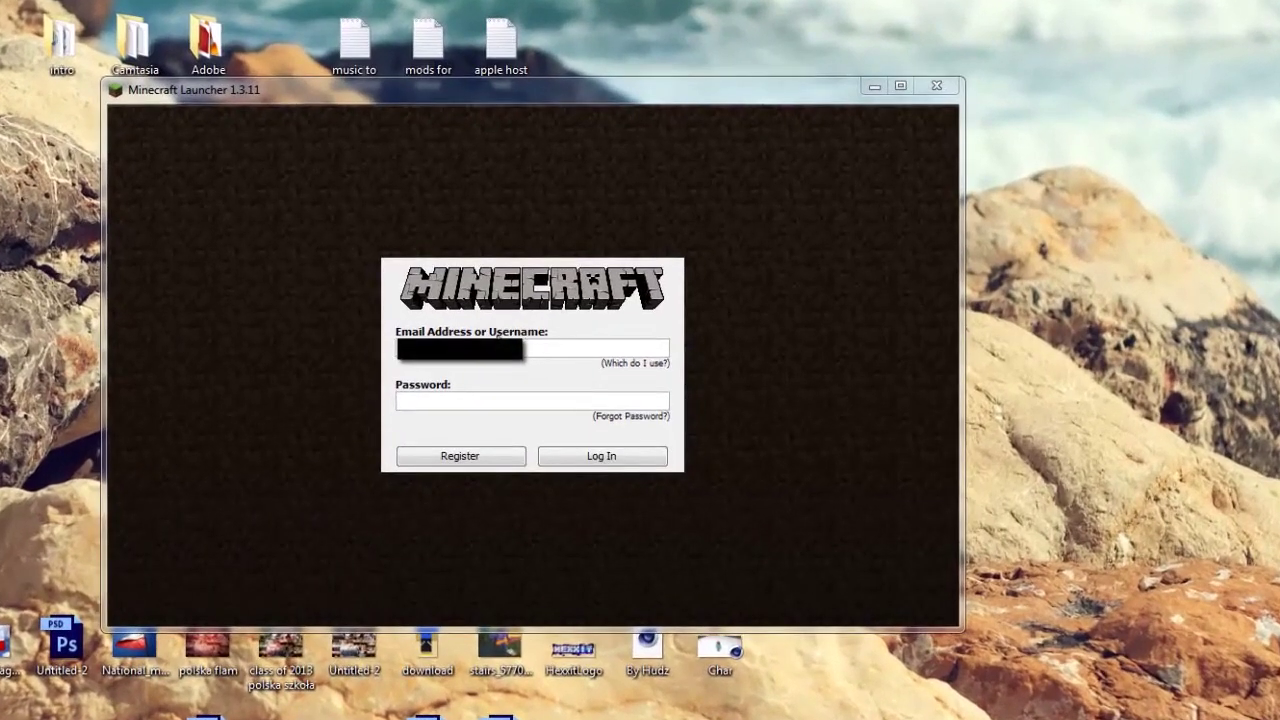
{"action": "left_click", "coordinate": [522, 355]}
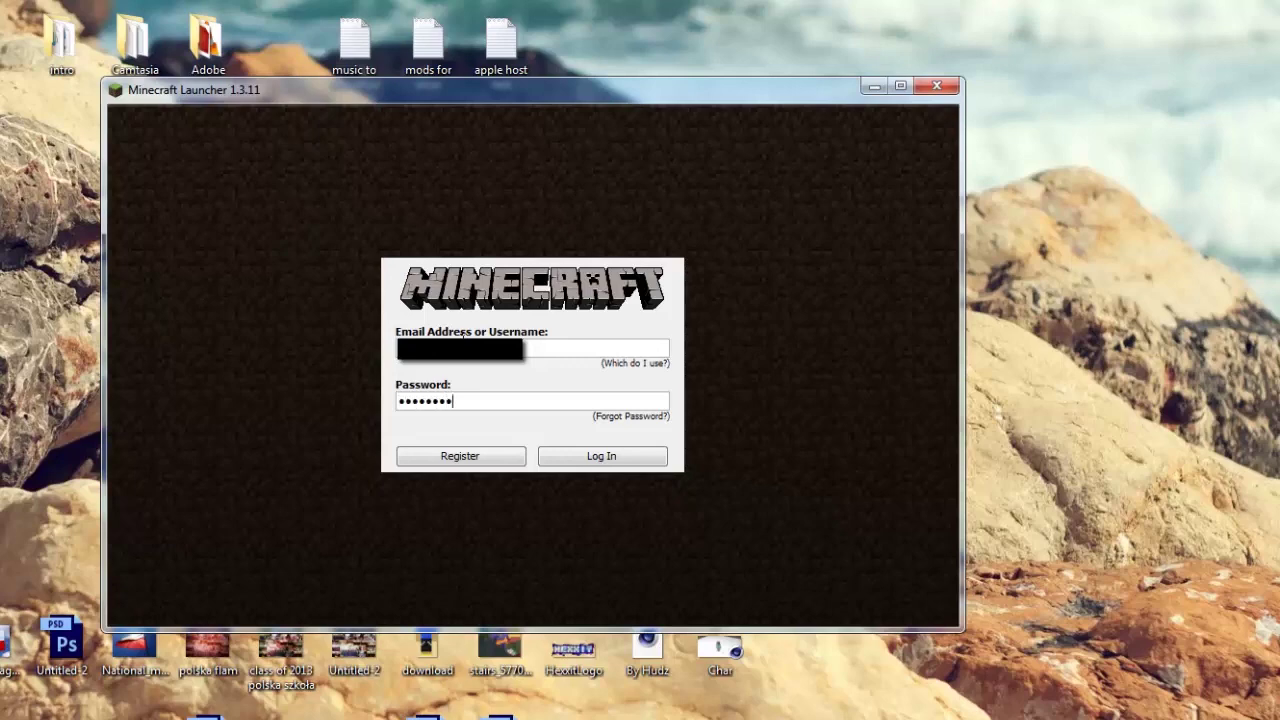
{"action": "key", "text": "Return"}
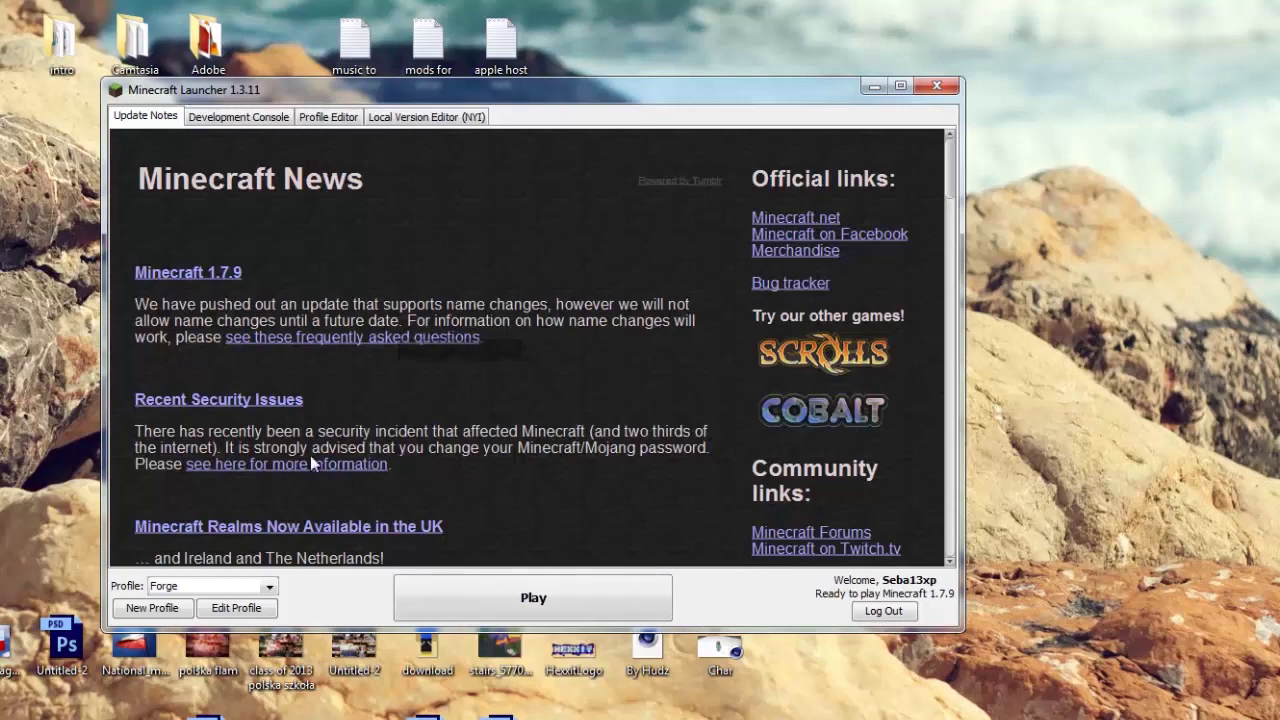
Delete the existing Forge profile from the launcher's profile list.
{"action": "left_click", "coordinate": [240, 587]}
{"action": "left_click", "coordinate": [236, 604]}
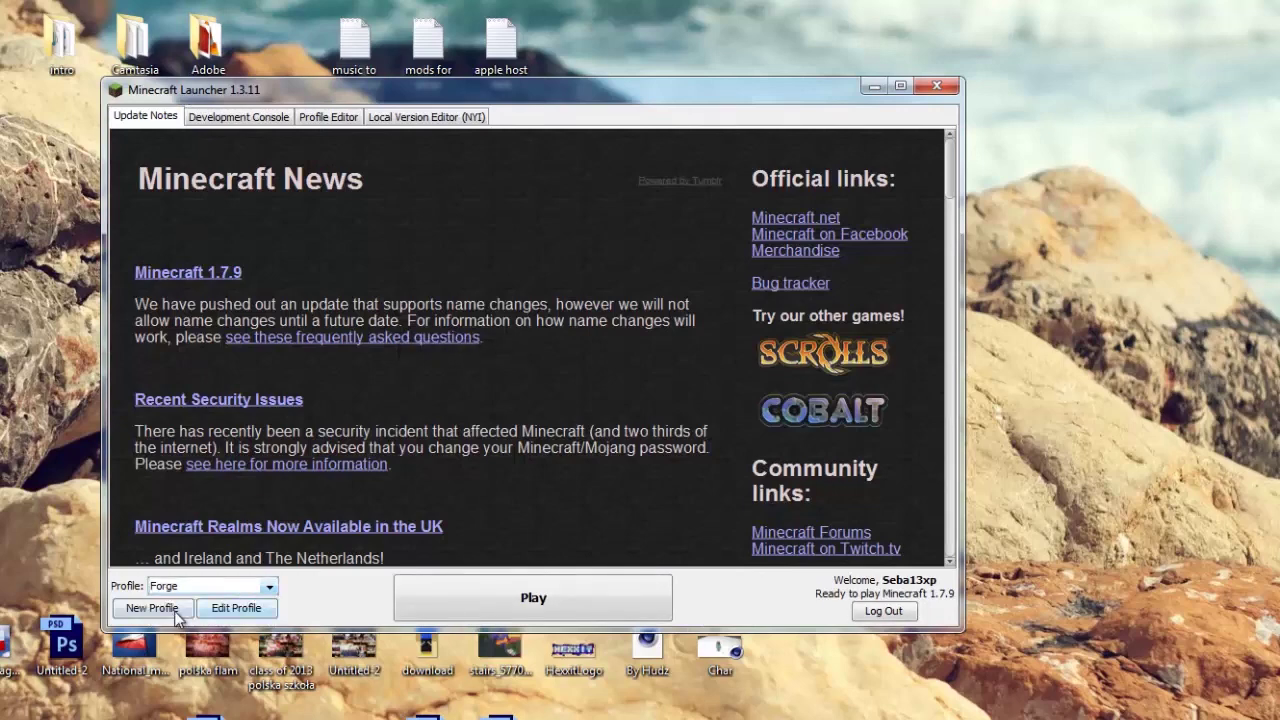
{"action": "left_click", "coordinate": [236, 608]}
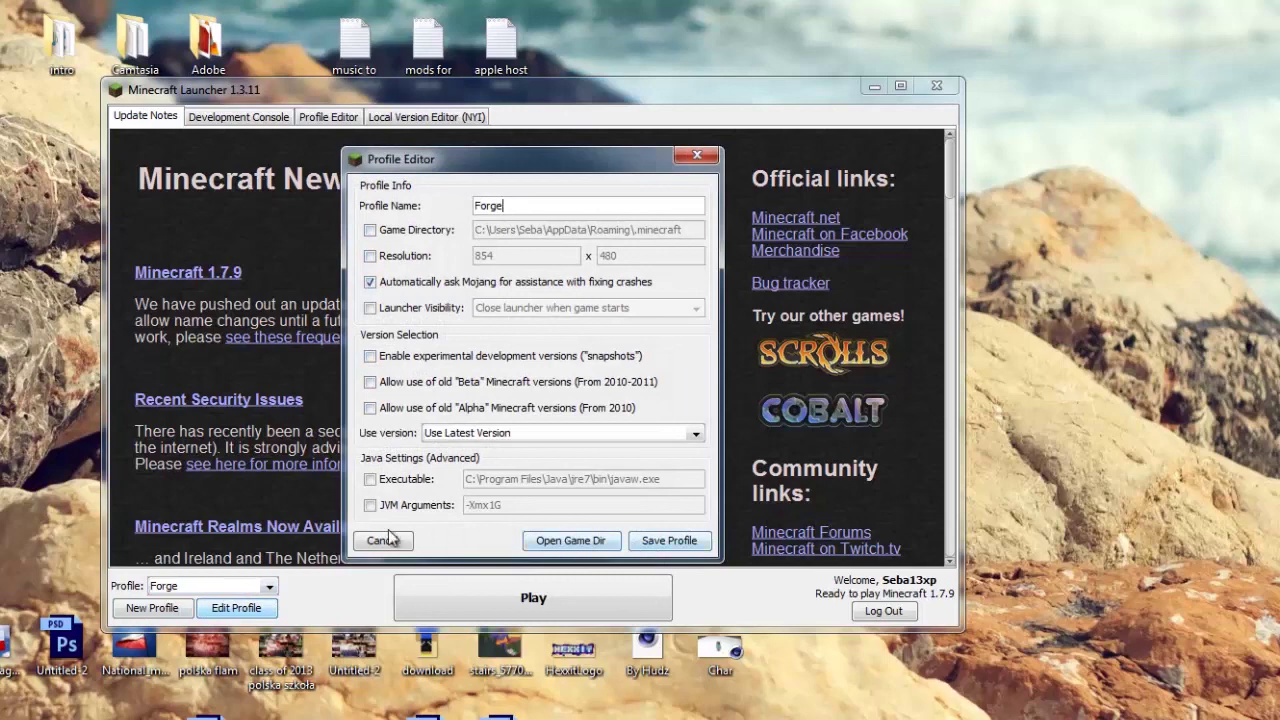
{"action": "left_click", "coordinate": [395, 537]}
{"action": "left_click", "coordinate": [318, 122]}
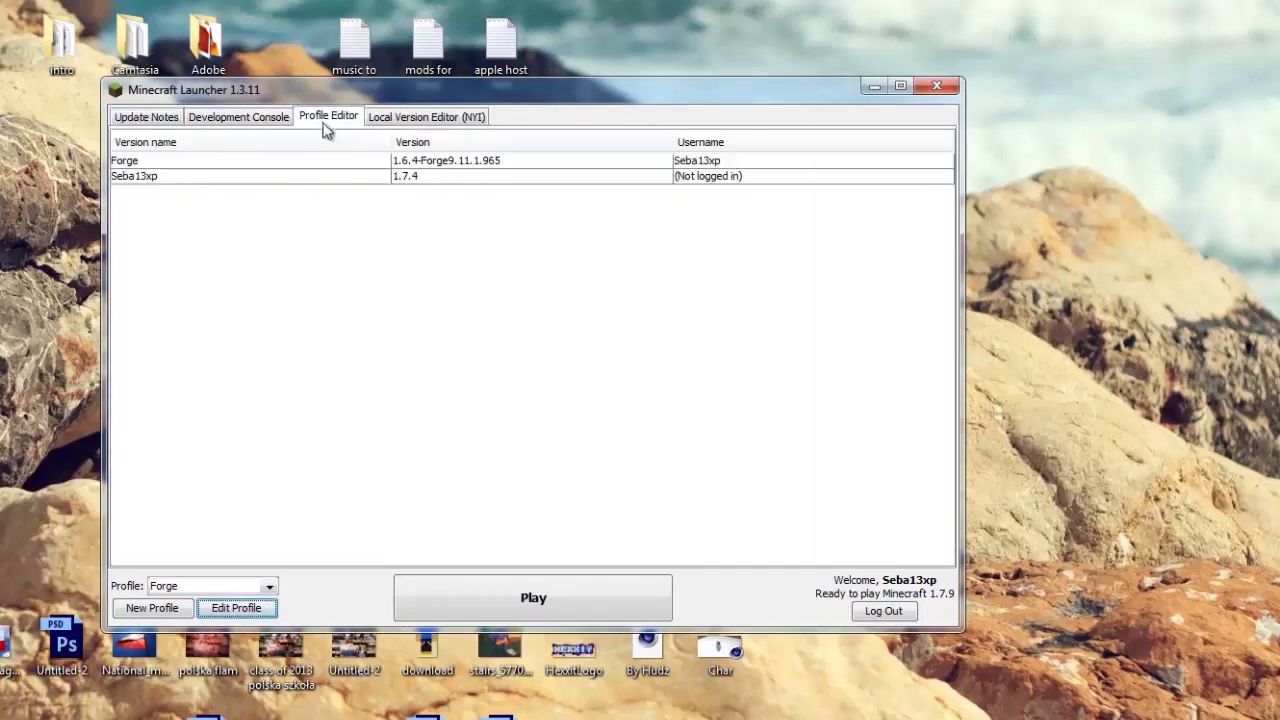
{"action": "left_click", "coordinate": [220, 161]}
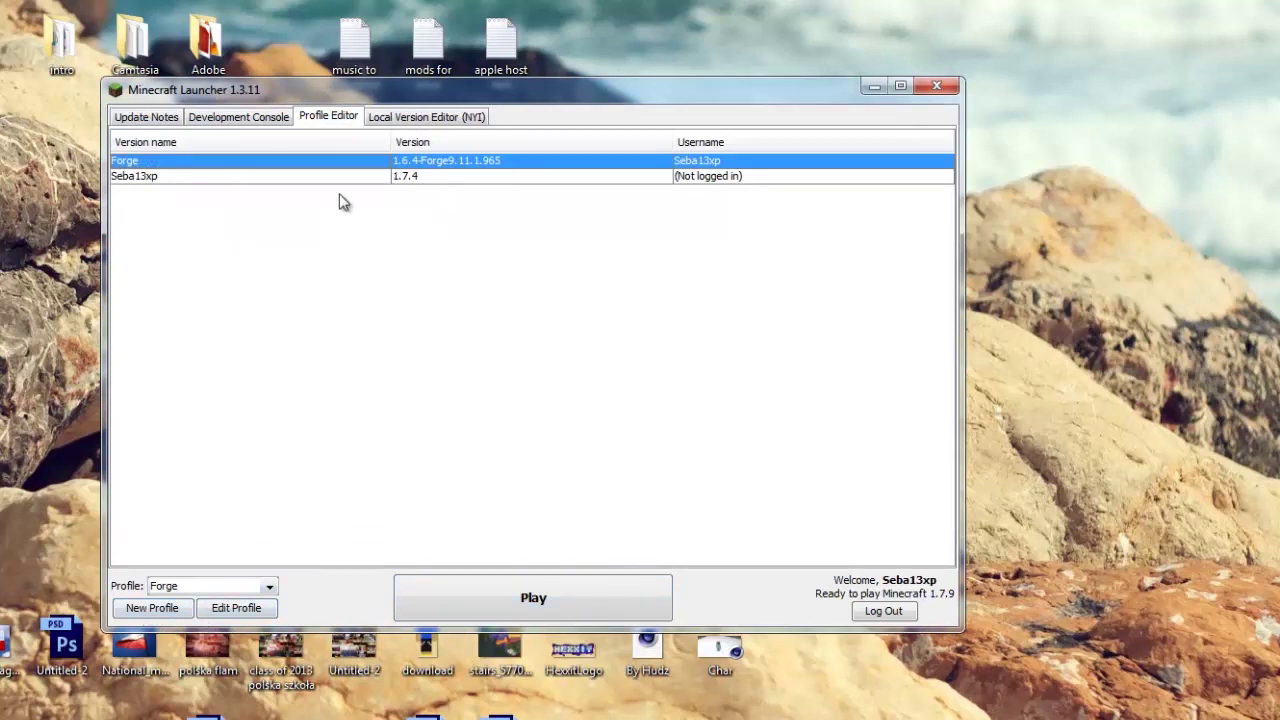
{"action": "right_click", "coordinate": [243, 167]}
{"action": "left_click", "coordinate": [289, 214]}
{"action": "left_click", "coordinate": [508, 388]}
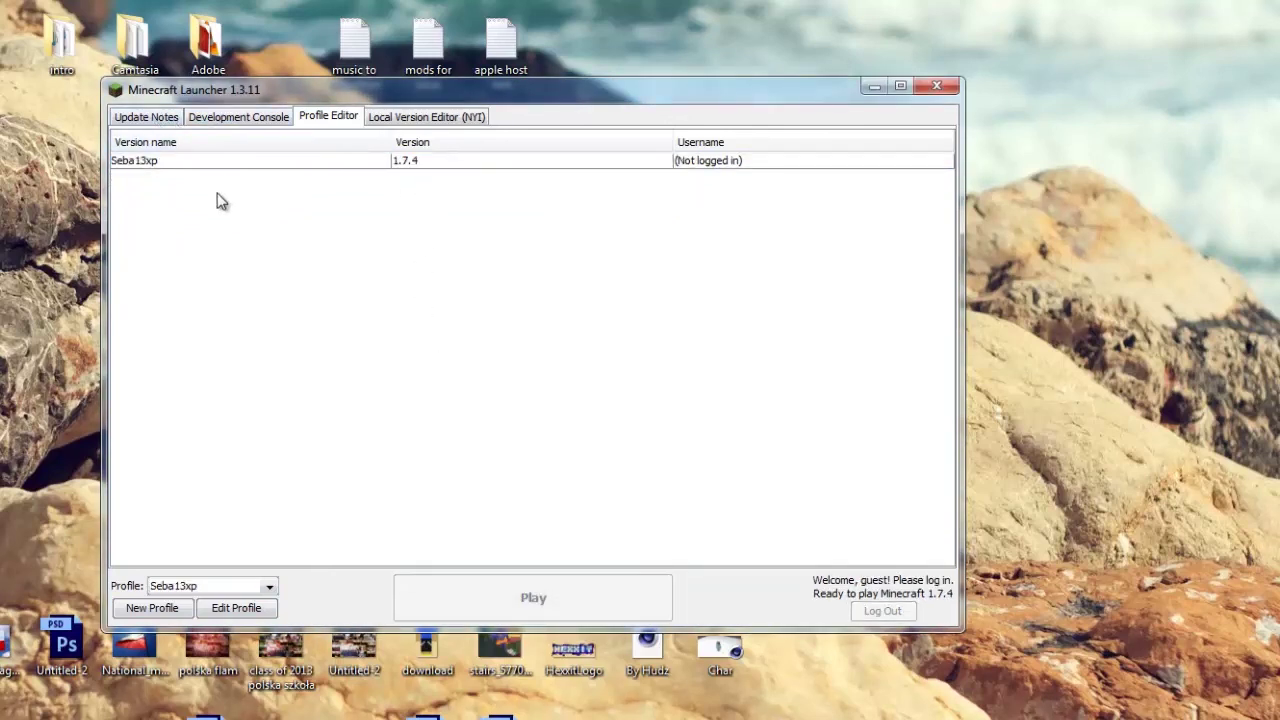
Create a new profile named Forge using release 1.6.4.
{"action": "left_click", "coordinate": [172, 610]}
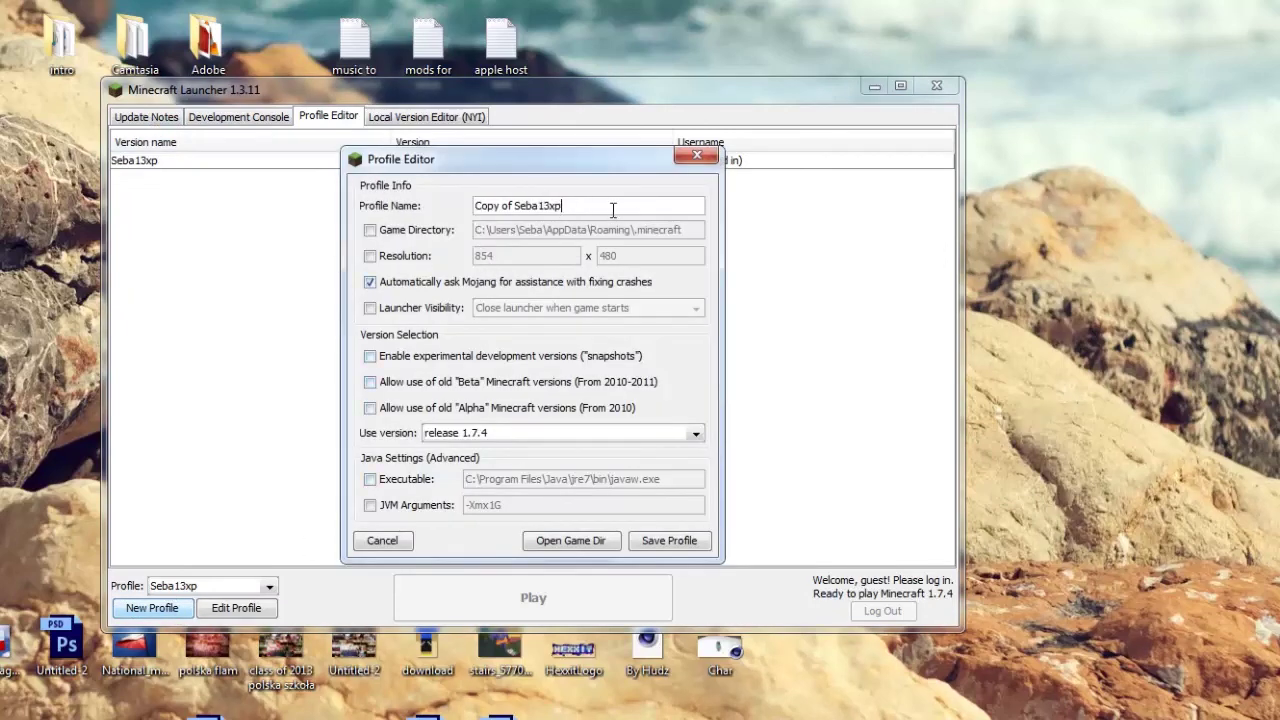
{"action": "key", "text": "BackSpace"}
{"action": "key", "text": "BackSpace"}
{"action": "key", "text": "BackSpace"}
{"action": "key", "text": "BackSpace"}
{"action": "key", "text": "BackSpace"}
{"action": "key", "text": "BackSpace"}
{"action": "key", "text": "BackSpace"}
{"action": "key", "text": "BackSpace"}
{"action": "key", "text": "BackSpace"}
{"action": "key", "text": "BackSpace"}
{"action": "key", "text": "BackSpace"}
{"action": "key", "text": "BackSpace"}
{"action": "key", "text": "BackSpace"}
{"action": "key", "text": "BackSpace"}
{"action": "key", "text": "BackSpace"}
{"action": "left_click", "coordinate": [448, 433]}
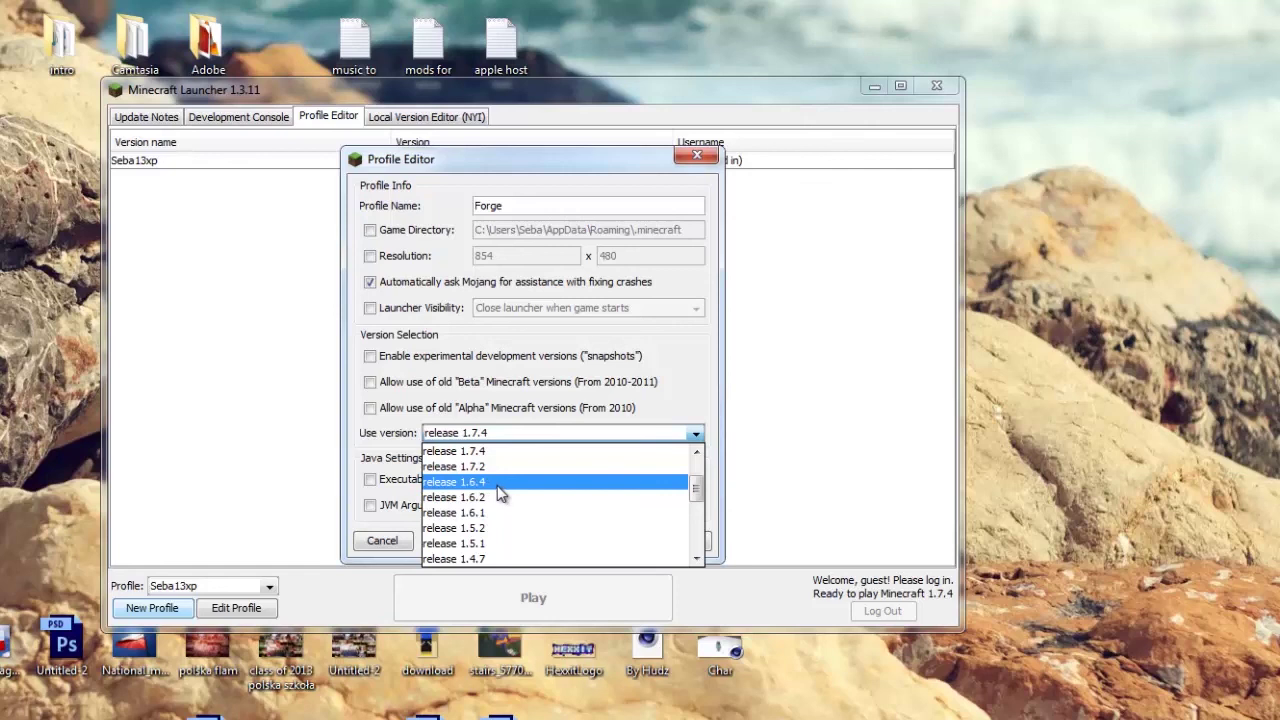
{"action": "left_click", "coordinate": [500, 483]}
{"action": "left_click", "coordinate": [477, 438]}
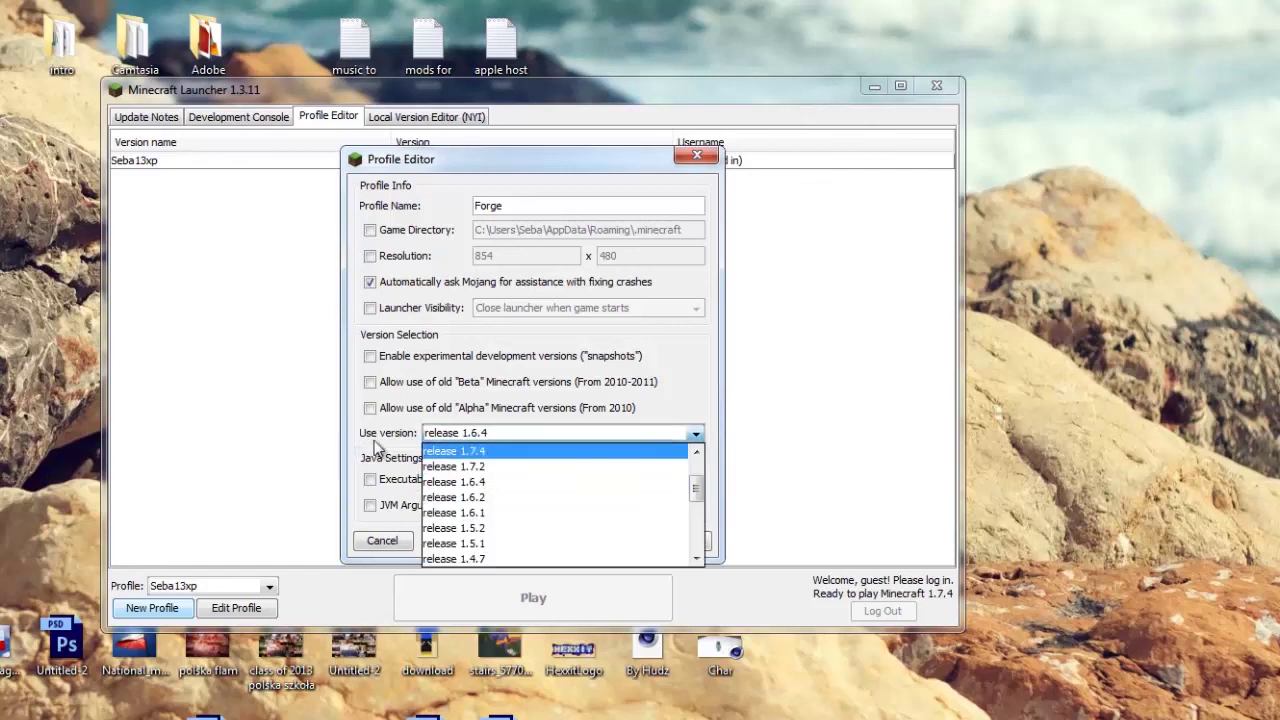
{"action": "left_click", "coordinate": [482, 484]}
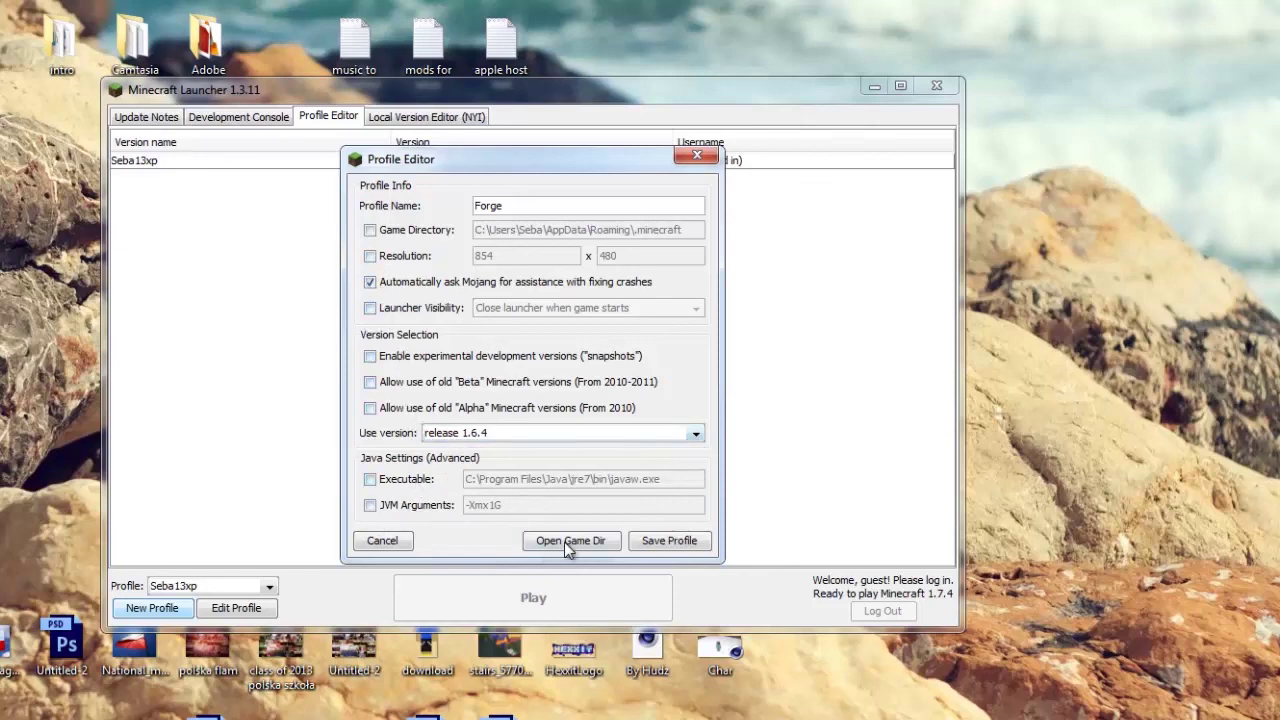
Save the new Forge profile and keep Forge as the active profile.
{"action": "left_click", "coordinate": [664, 541]}
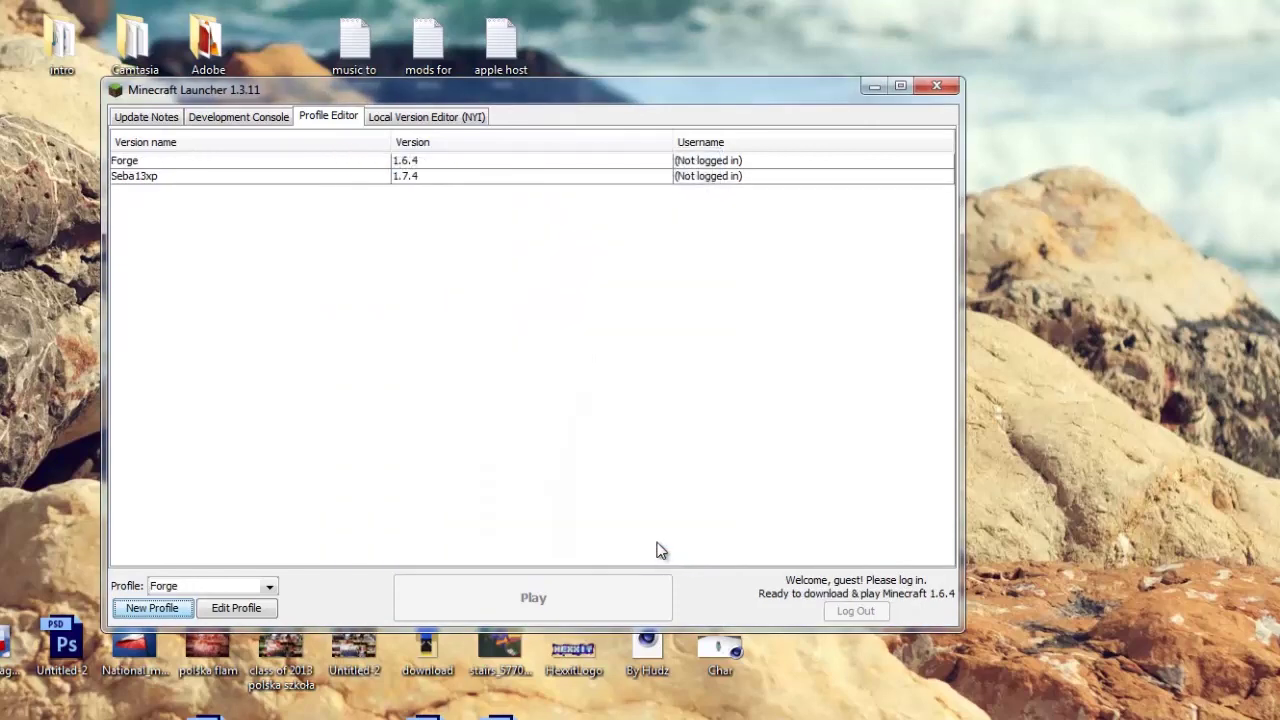
{"action": "left_click", "coordinate": [269, 586]}
{"action": "left_click", "coordinate": [165, 602]}
{"action": "left_click", "coordinate": [180, 588]}
{"action": "left_click", "coordinate": [165, 601]}
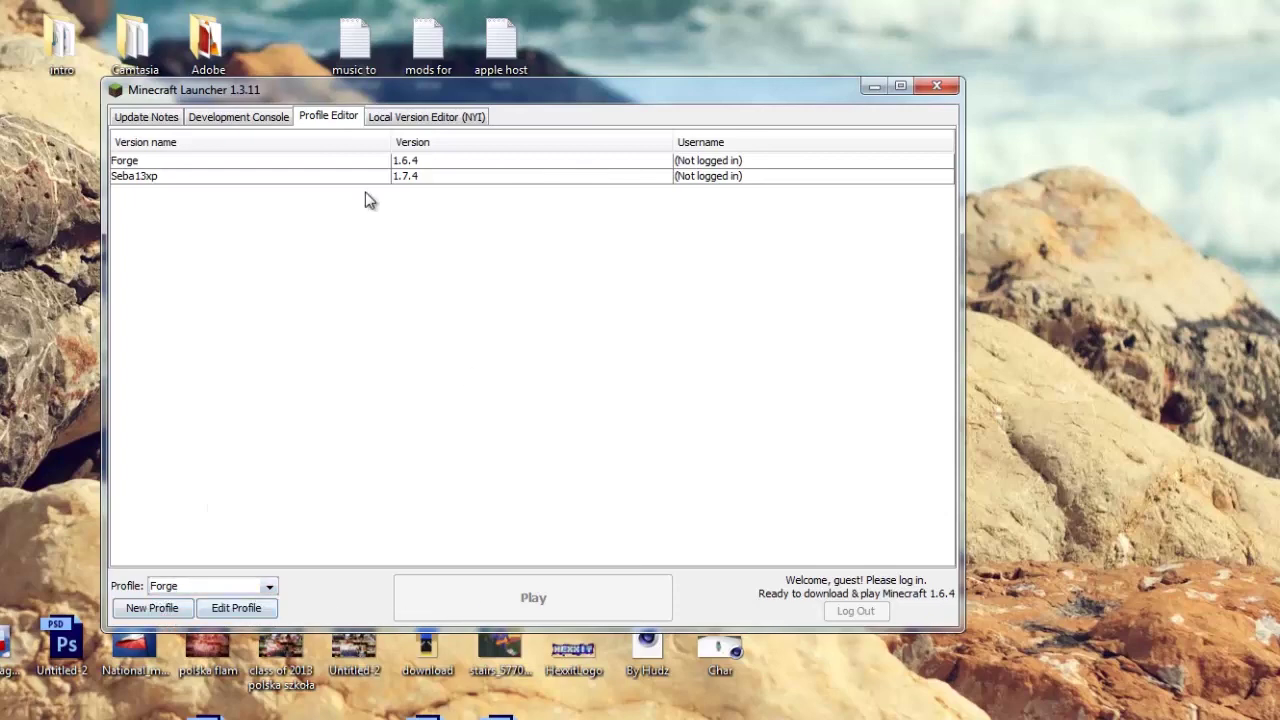
From the news page, create a profile based on Forge and save it as Copy of Forge.
{"action": "left_click", "coordinate": [132, 118]}
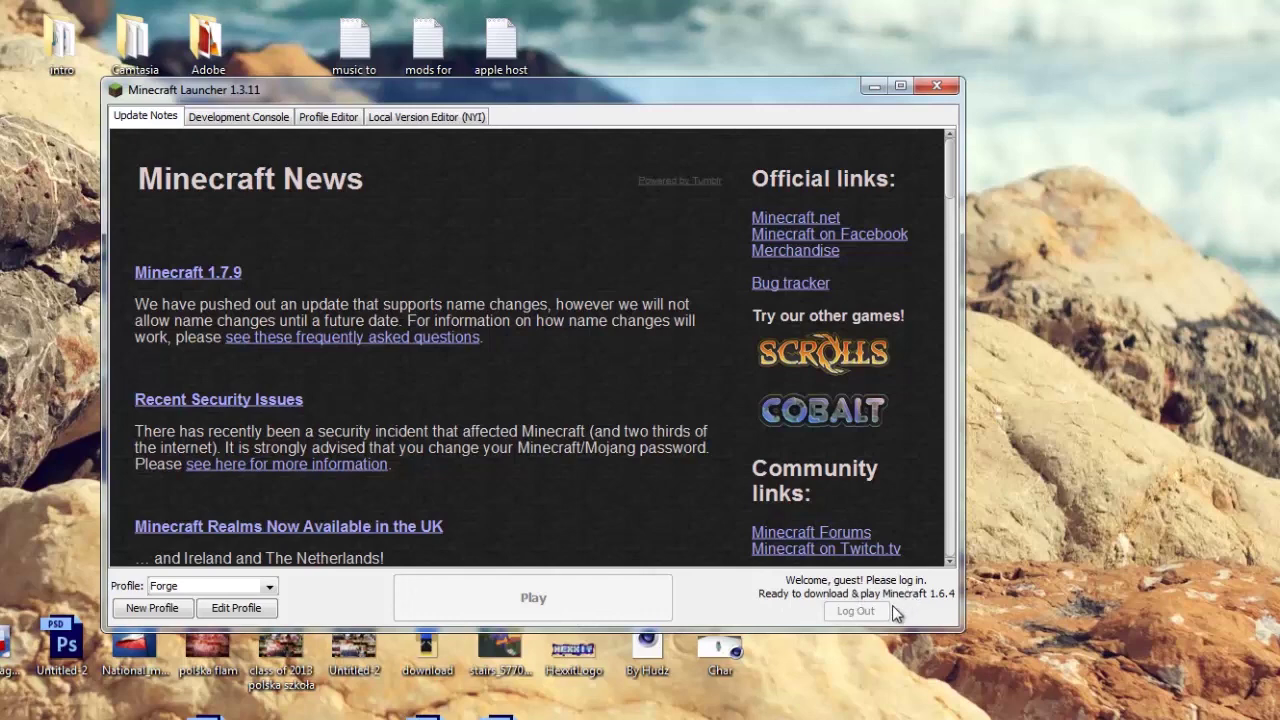
{"action": "left_click", "coordinate": [184, 610]}
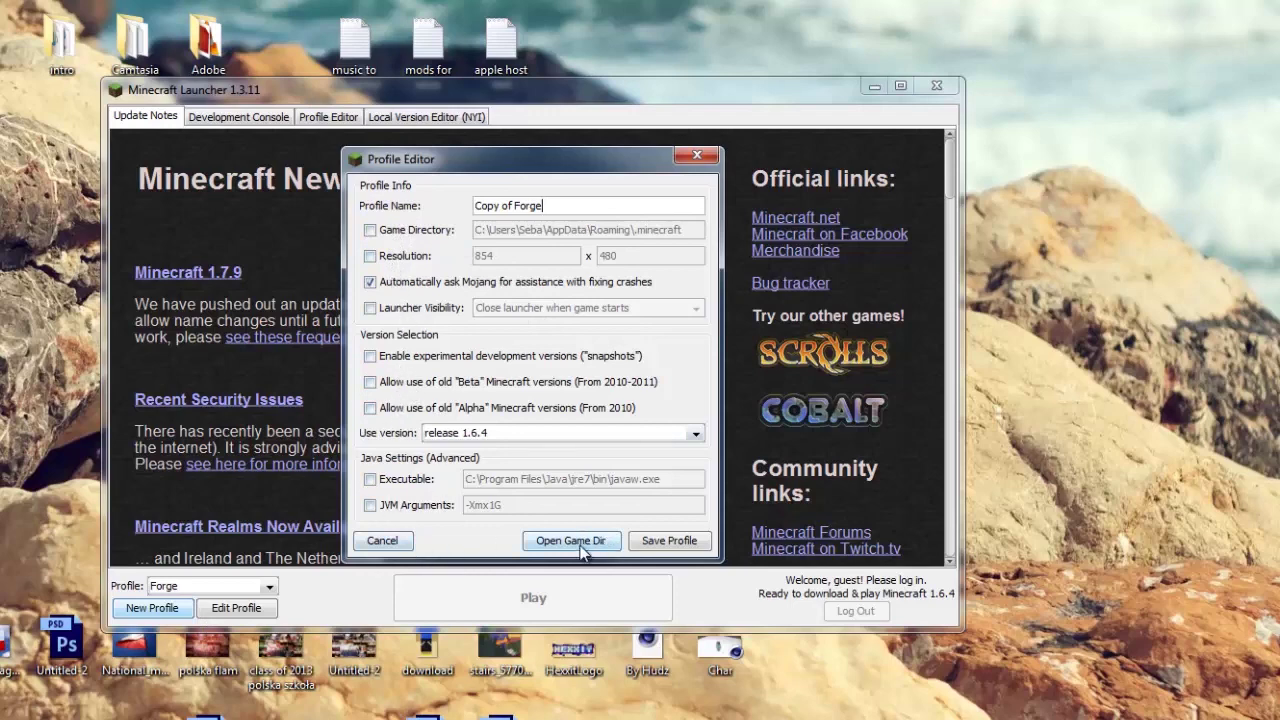
{"action": "left_click", "coordinate": [660, 540]}
Switch to the 1.7.4 profile, continue with the logged-in account, then choose another profile.
{"action": "left_click", "coordinate": [238, 588]}
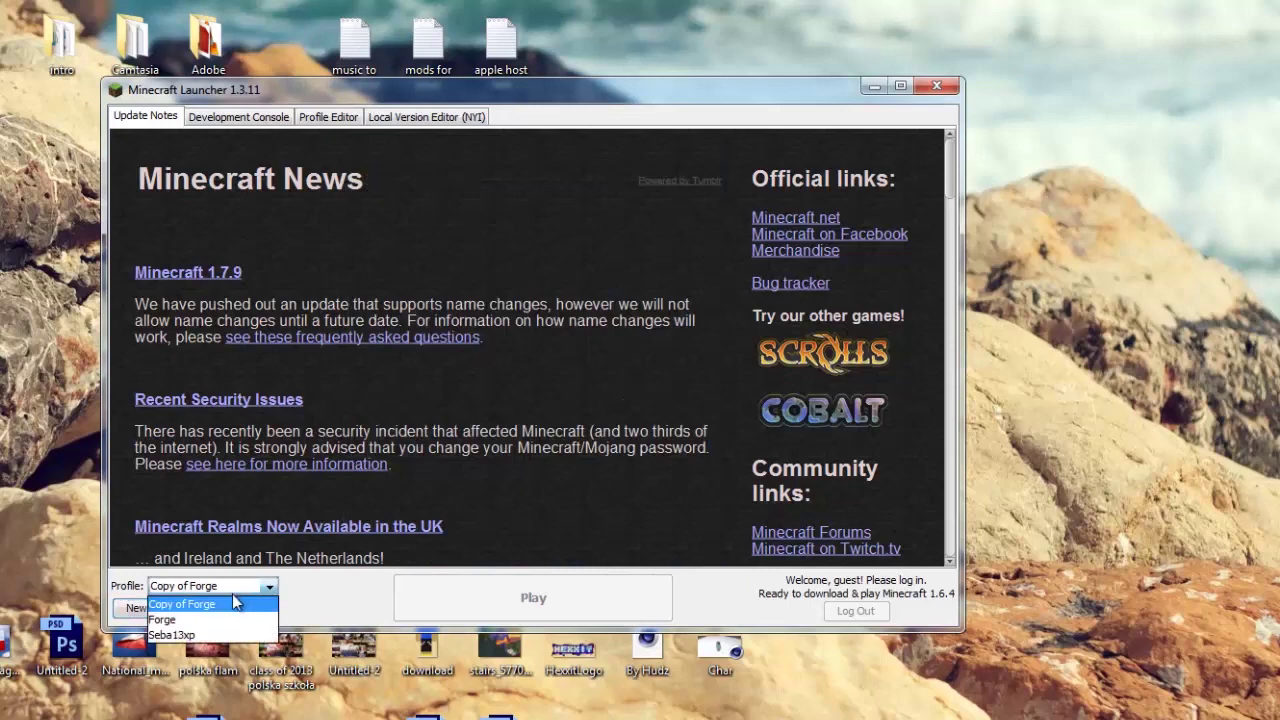
{"action": "left_click", "coordinate": [214, 634]}
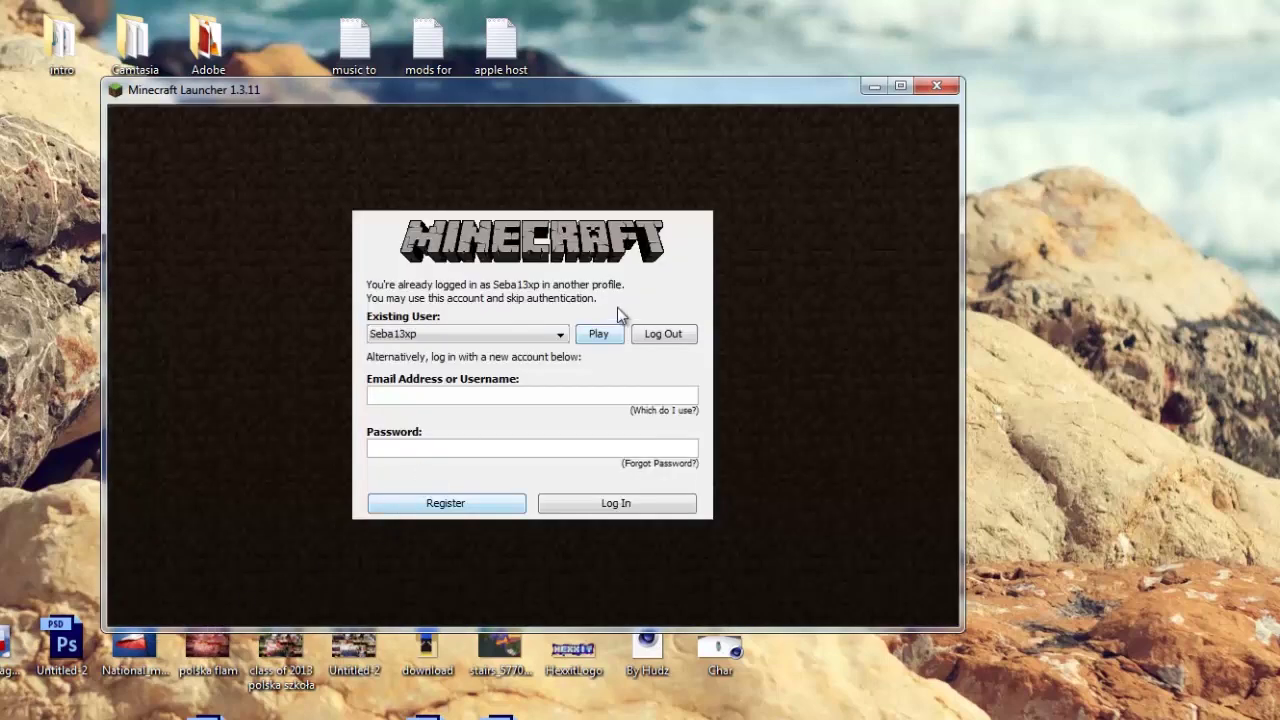
{"action": "left_click", "coordinate": [604, 333]}
{"action": "left_click", "coordinate": [243, 588]}
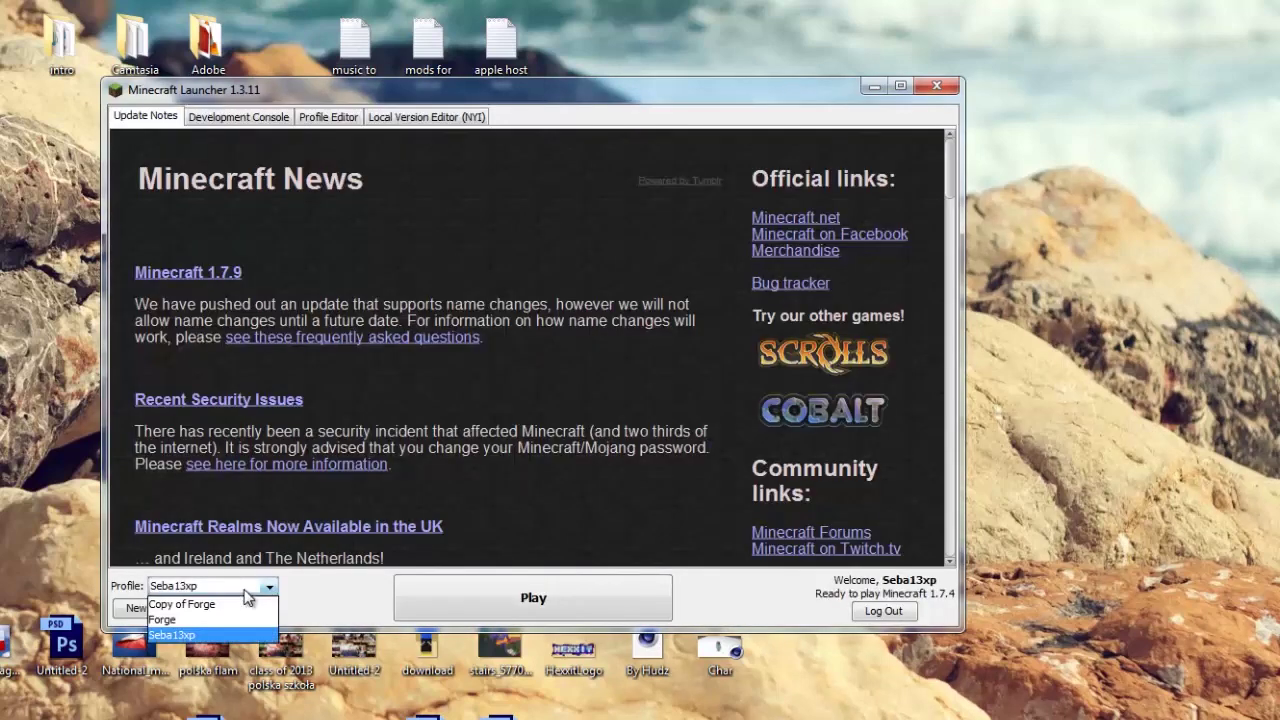
{"action": "left_click", "coordinate": [224, 611]}
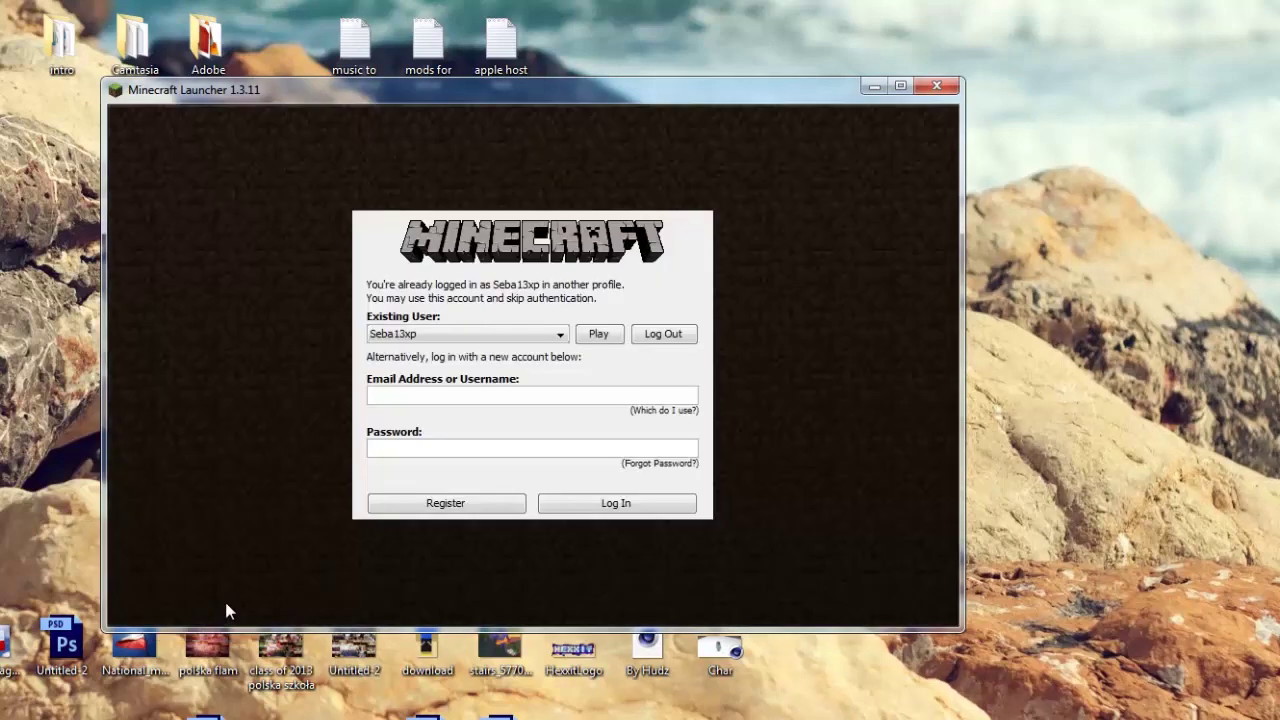
Continue with the logged-in account and delete the Copy of Forge profile in the Profile Editor.
{"action": "left_click", "coordinate": [601, 335]}
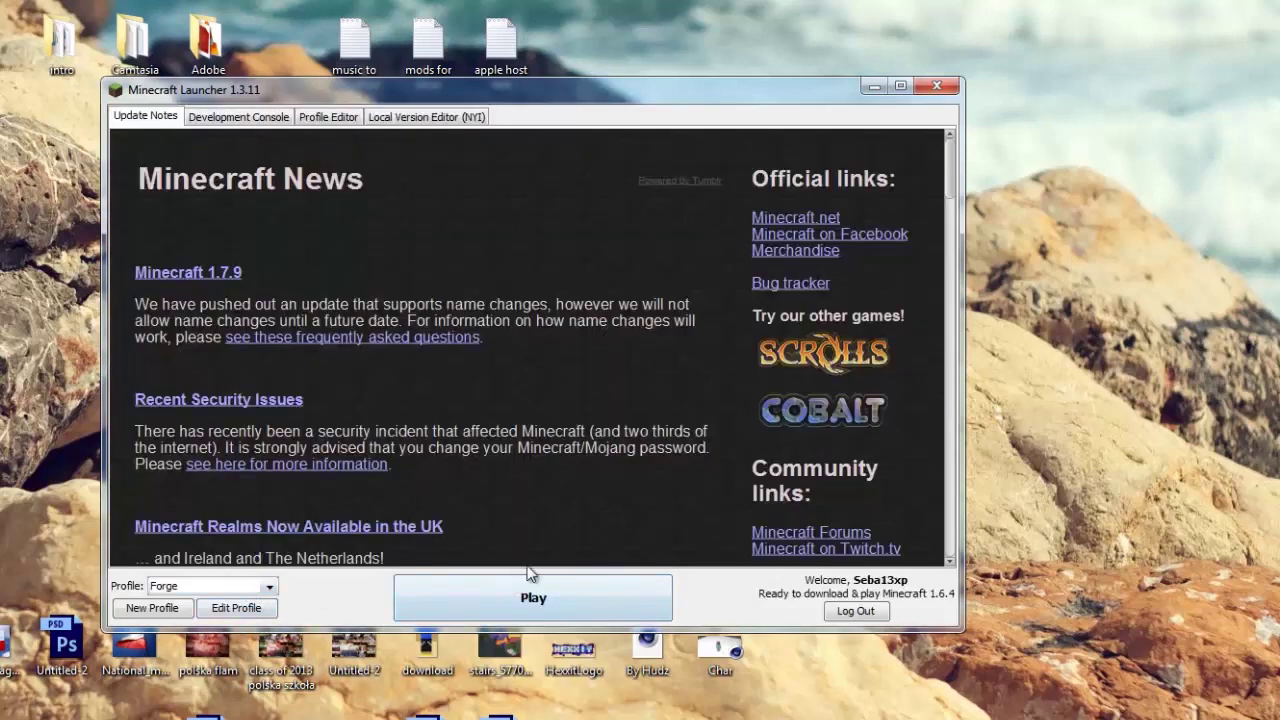
{"action": "left_click", "coordinate": [268, 587]}
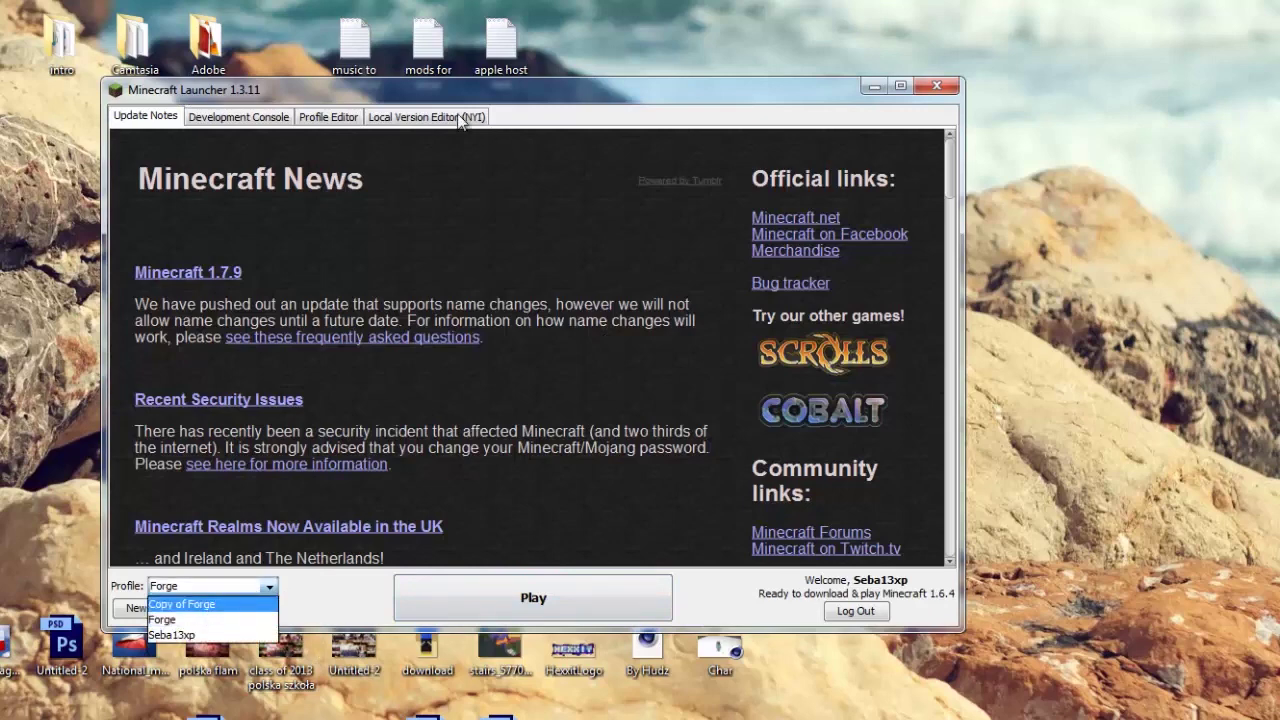
{"action": "left_click", "coordinate": [285, 119]}
{"action": "left_click", "coordinate": [318, 117]}
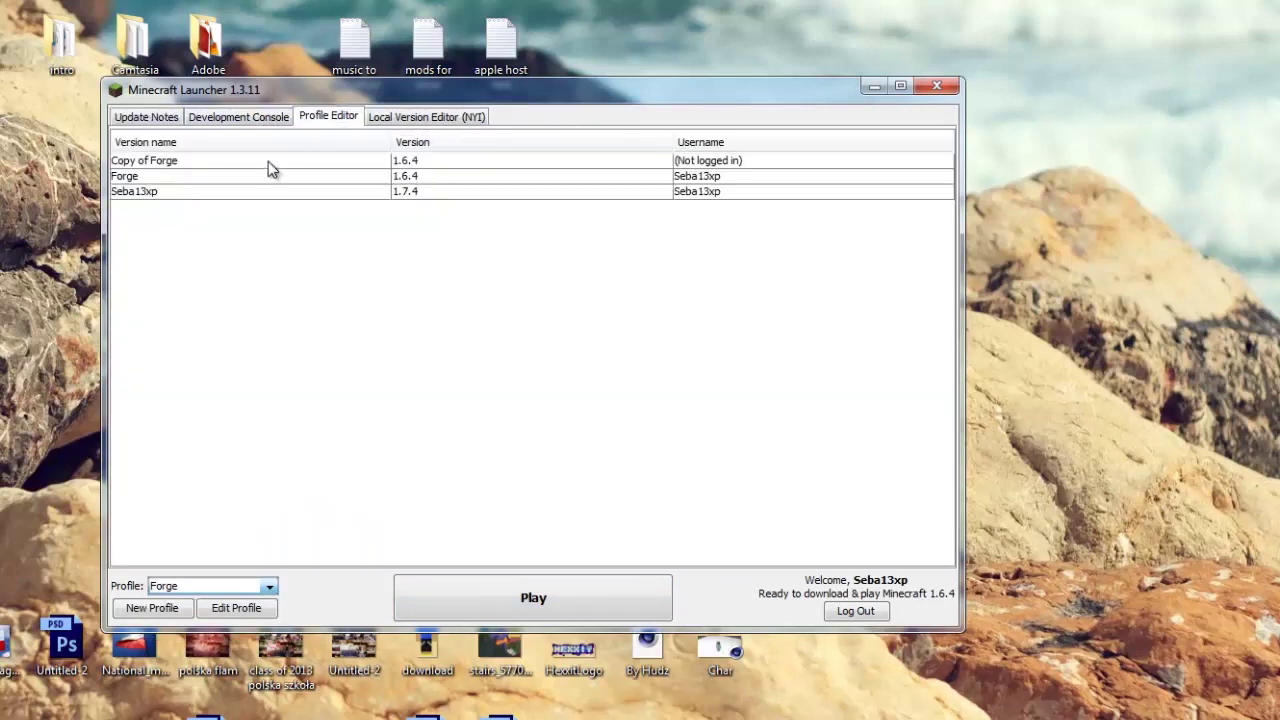
{"action": "left_click", "coordinate": [268, 165]}
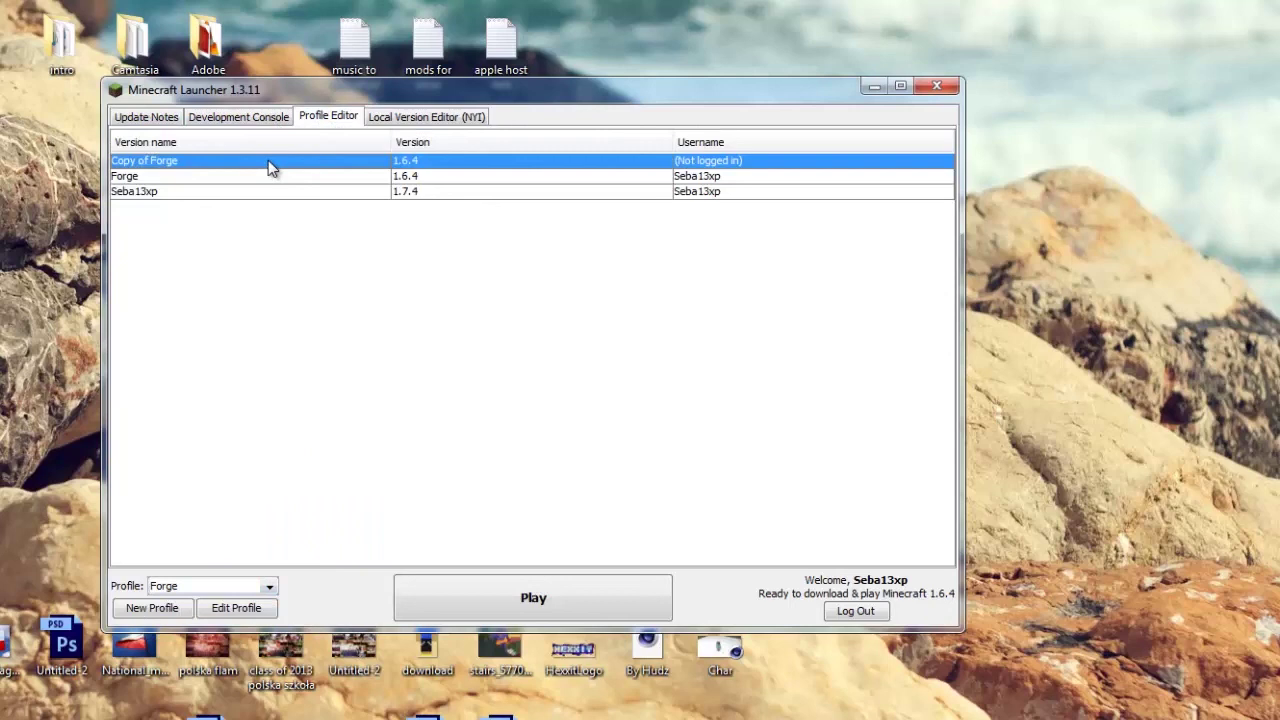
{"action": "right_click", "coordinate": [268, 167]}
{"action": "left_click", "coordinate": [294, 217]}
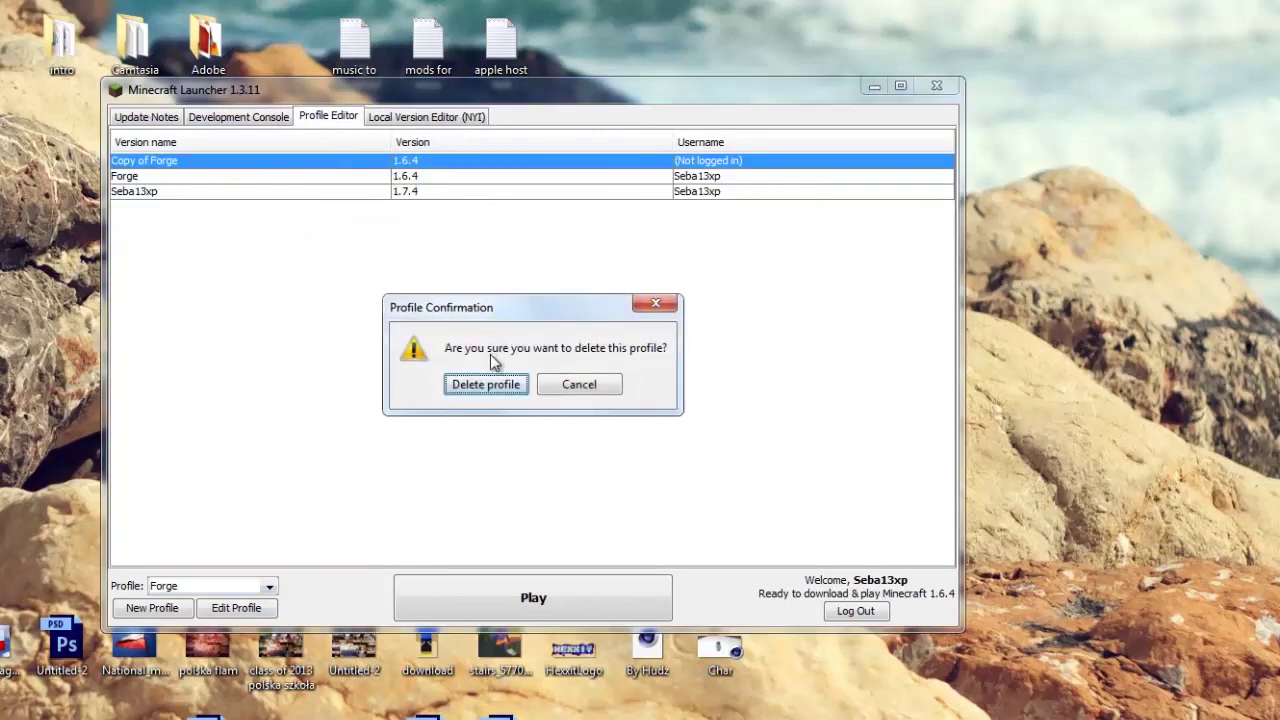
{"action": "left_click", "coordinate": [487, 384]}
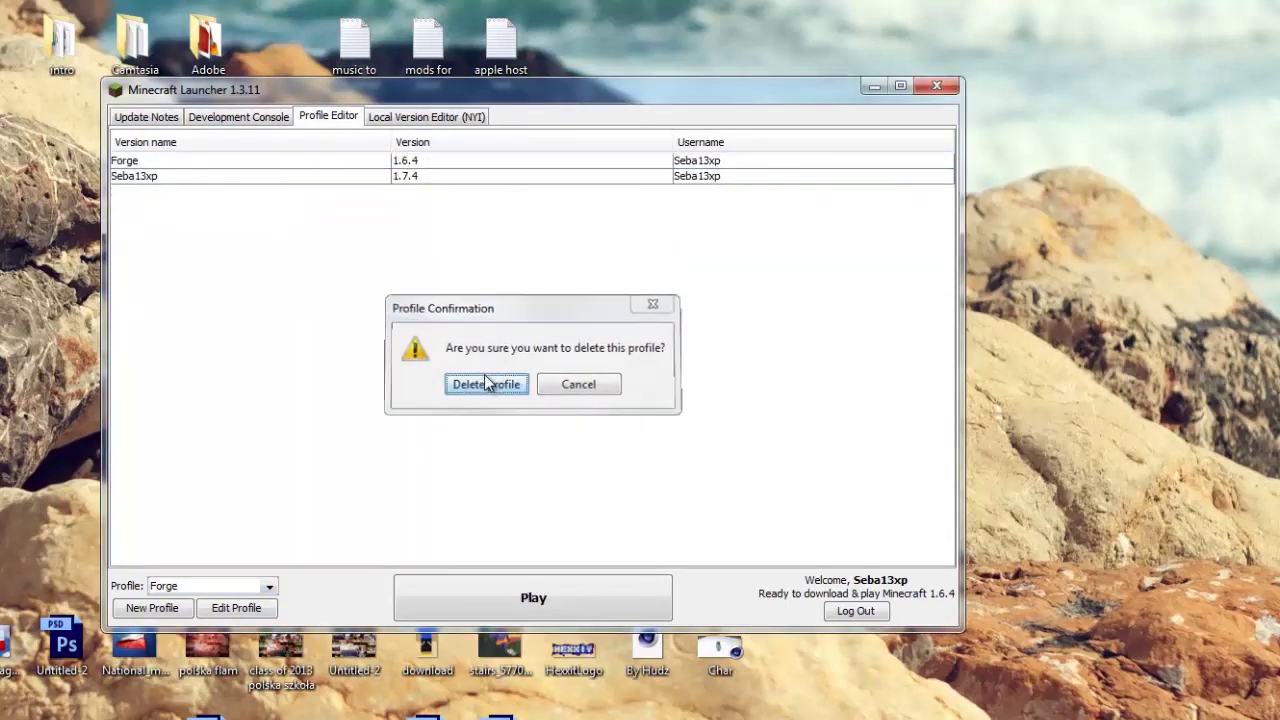
Select the Forge profile and launch the game.
{"action": "left_click", "coordinate": [190, 590]}
{"action": "left_click", "coordinate": [178, 606]}
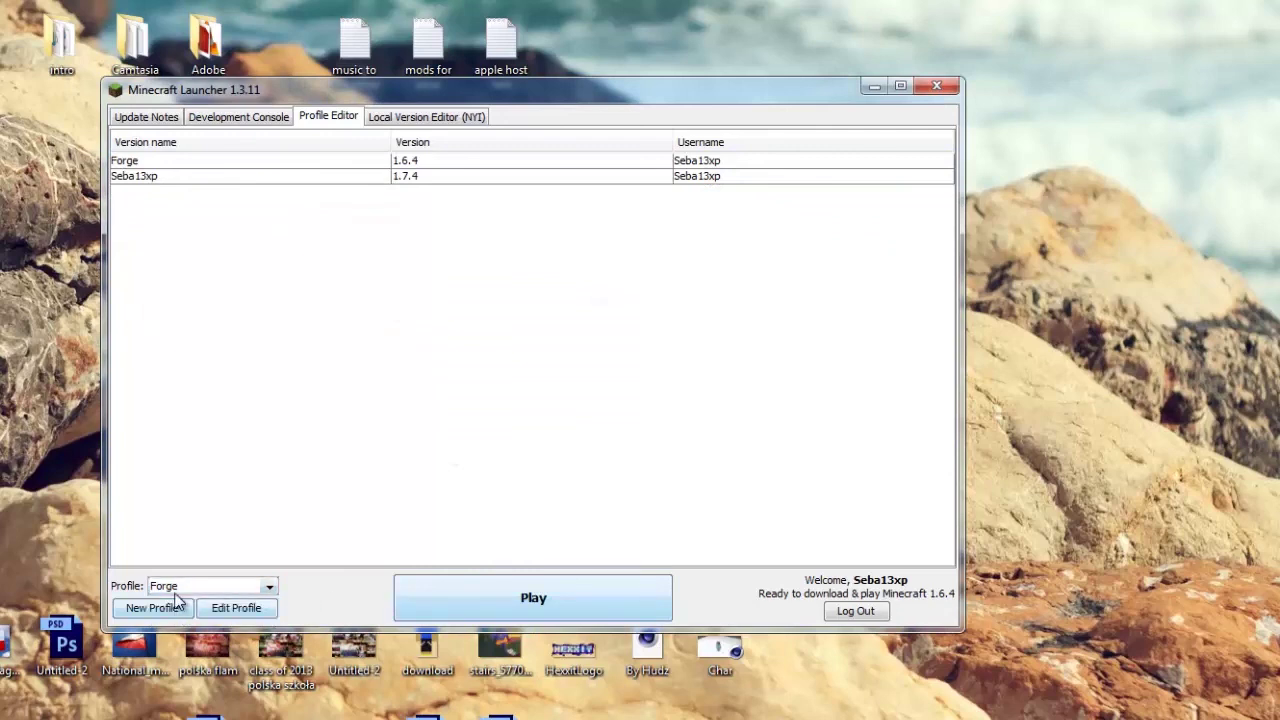
{"action": "left_click", "coordinate": [428, 606]}
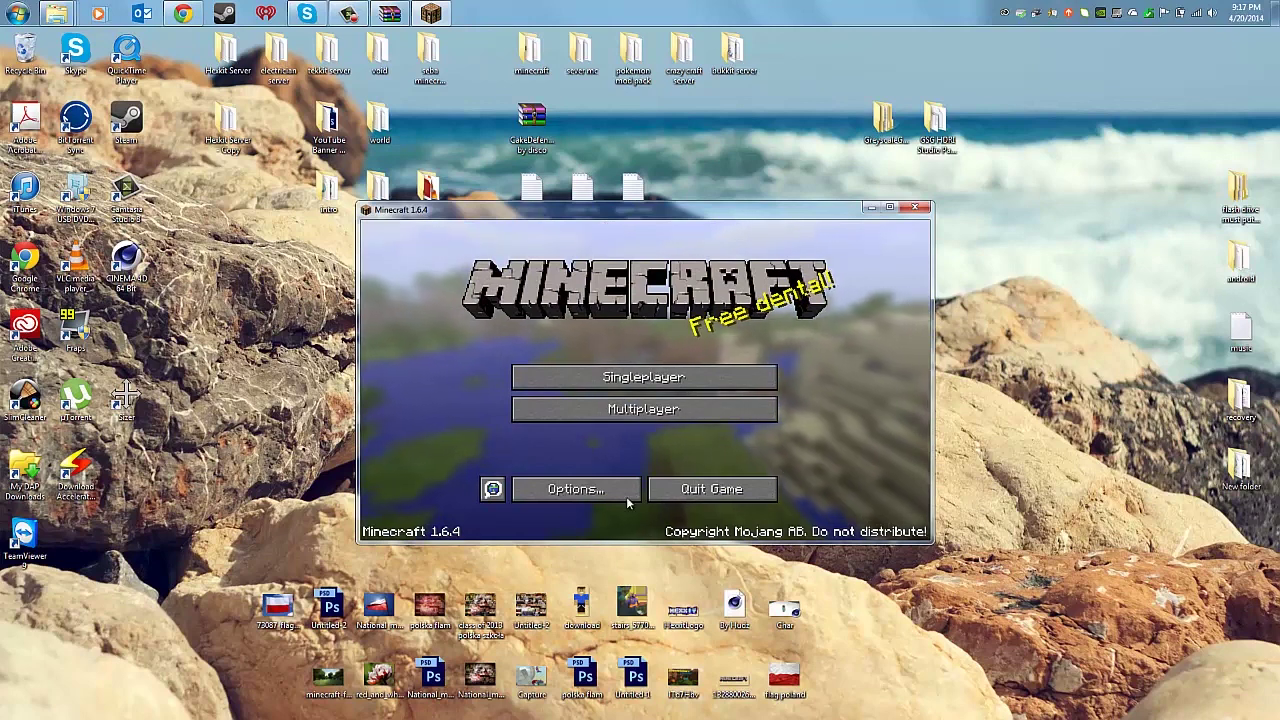
Quit Minecraft 1.6.4 from its title screen.
{"action": "left_click", "coordinate": [696, 491]}
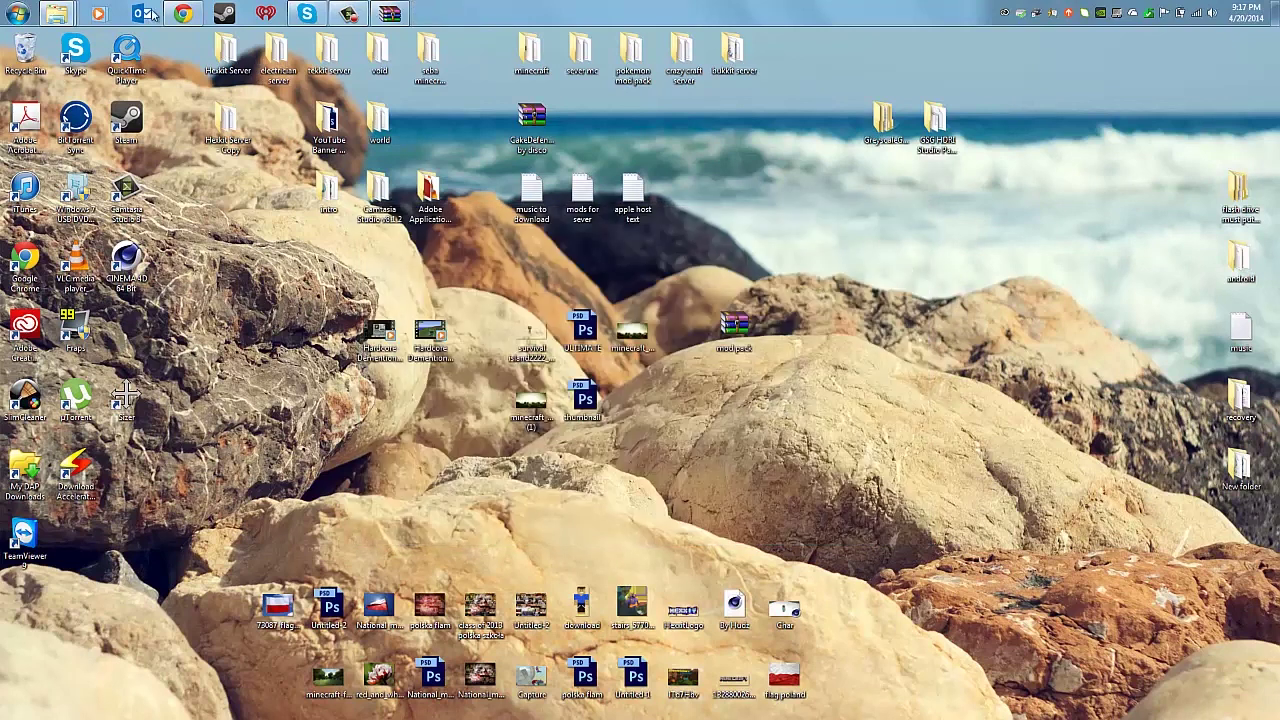
Open Chrome with a new tab and load the Google homepage.
{"action": "left_click", "coordinate": [183, 13]}
{"action": "left_click", "coordinate": [140, 37]}
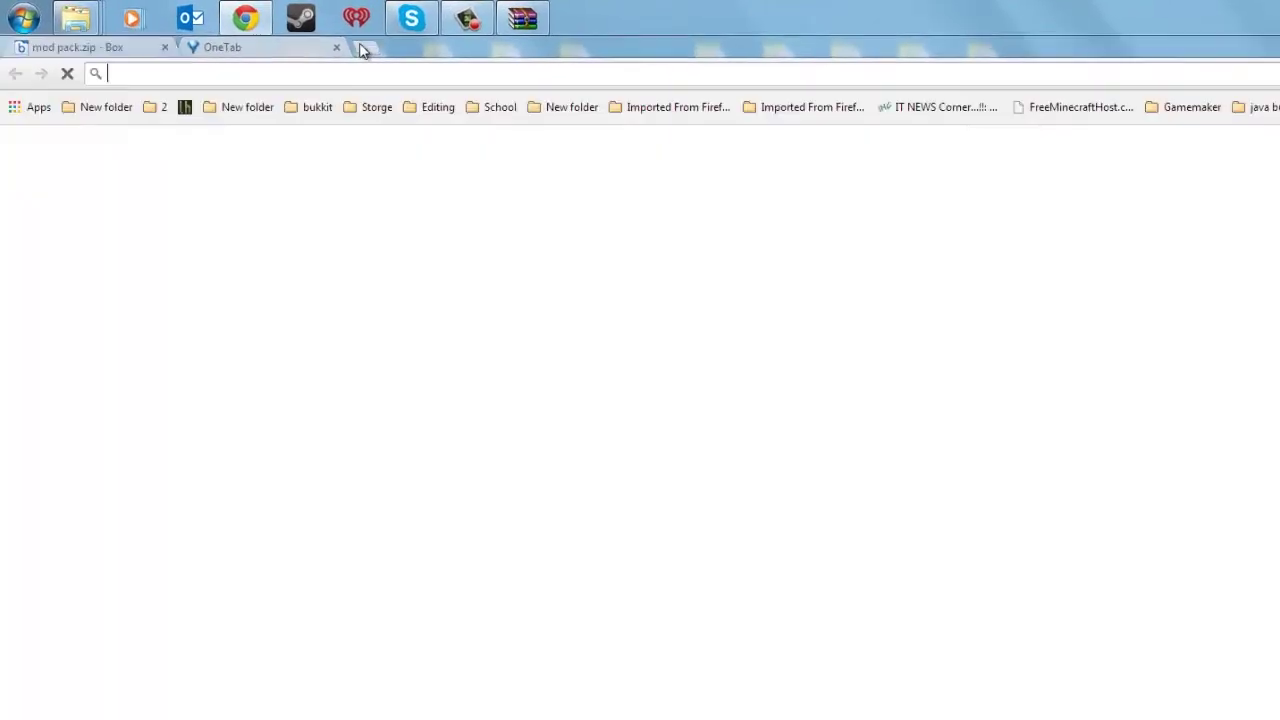
{"action": "left_click", "coordinate": [363, 49]}
{"action": "type", "text": "for"}
{"action": "key", "text": "BackSpace"}
{"action": "key", "text": "BackSpace"}
{"action": "key", "text": "BackSpace"}
{"action": "key", "text": "BackSpace"}
{"action": "type", "text": "goo"}
{"action": "key", "text": "Return"}
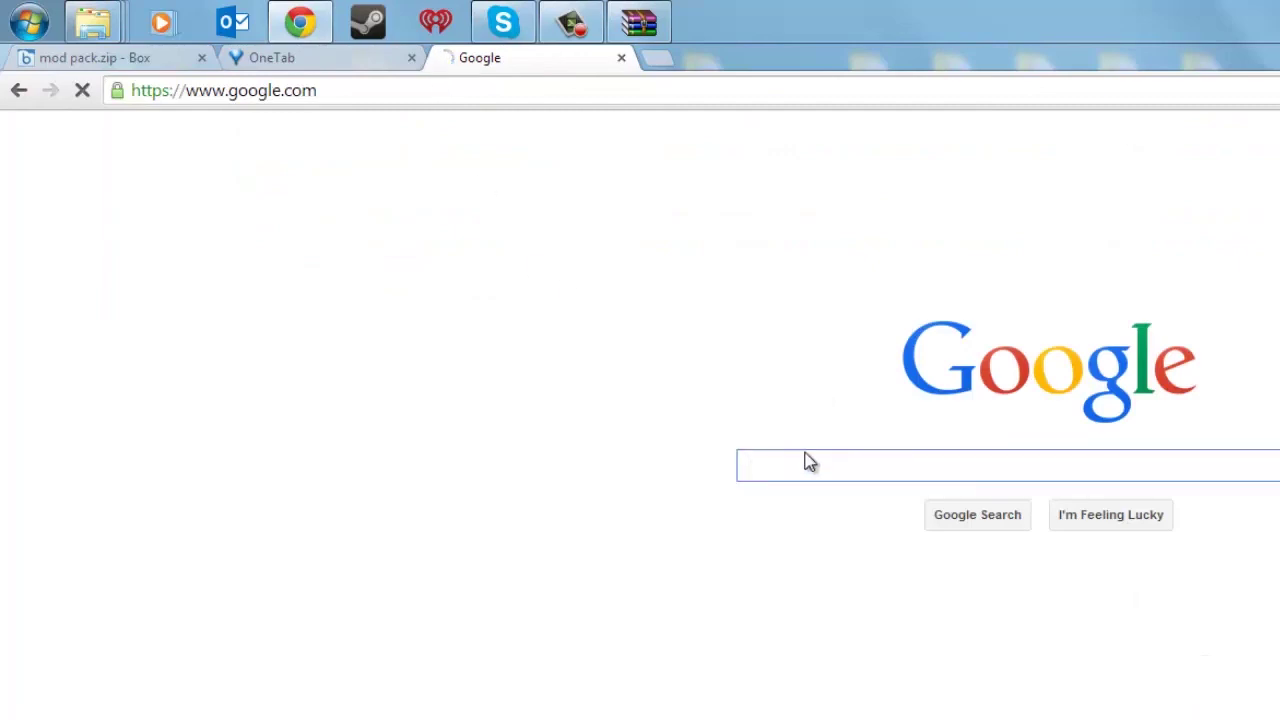
Search Google for 'forge' and open the 1.6.4-Latest installer from Minecraft Forge Downloads.
{"action": "type", "text": "forge"}
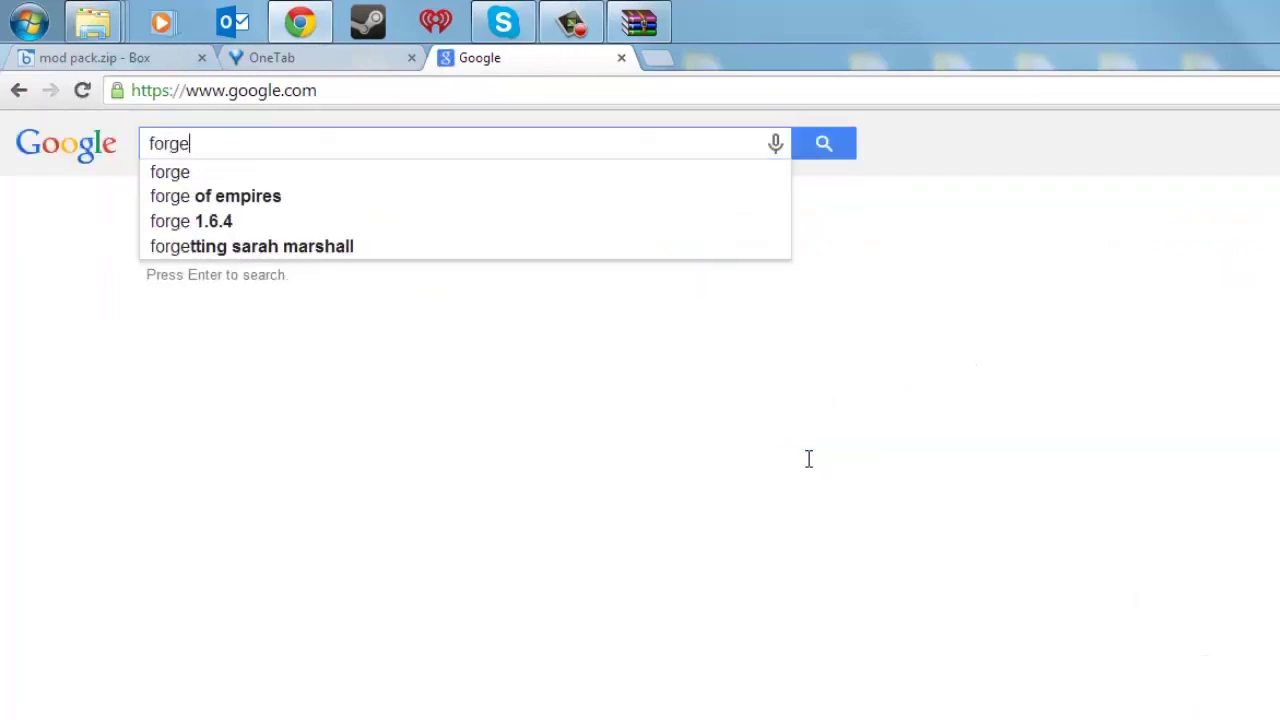
{"action": "key", "text": "Return"}
{"action": "left_click", "coordinate": [211, 310]}
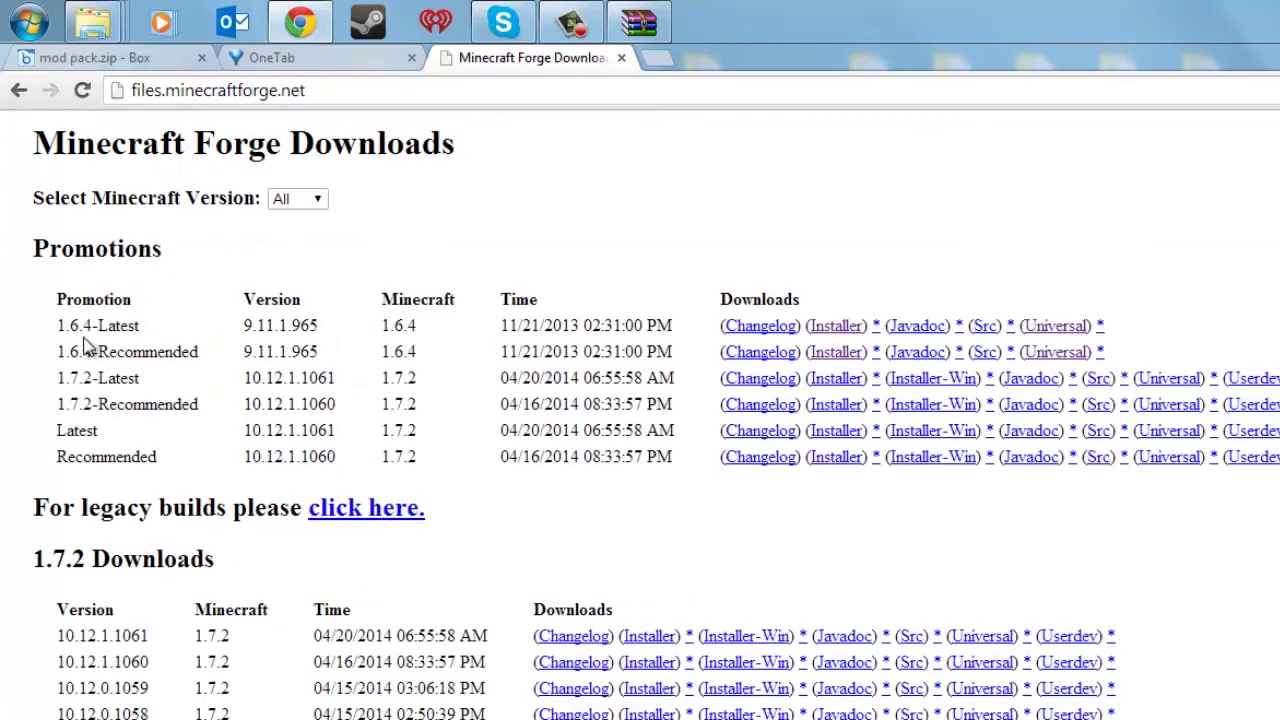
{"action": "left_click", "coordinate": [843, 330]}
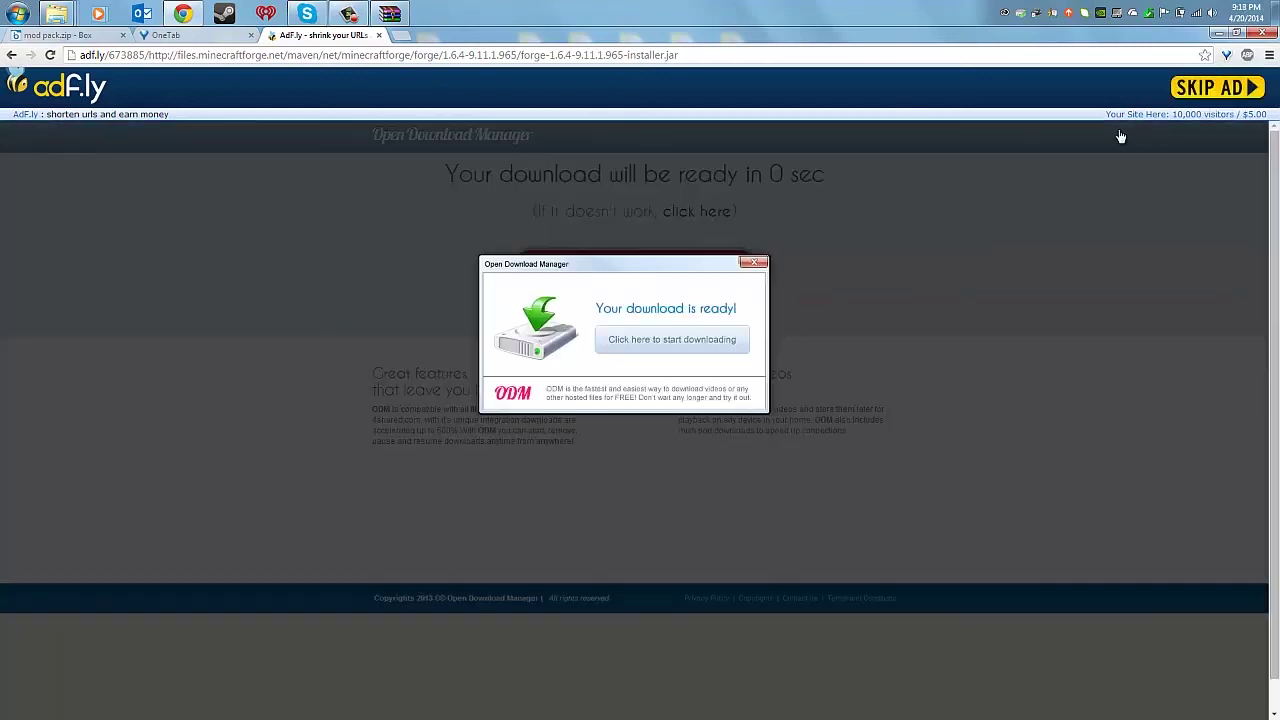
Skip the ad, keep the Forge 1.6.4 installer jar, and open the Downloads folder.
{"action": "left_click", "coordinate": [1210, 93]}
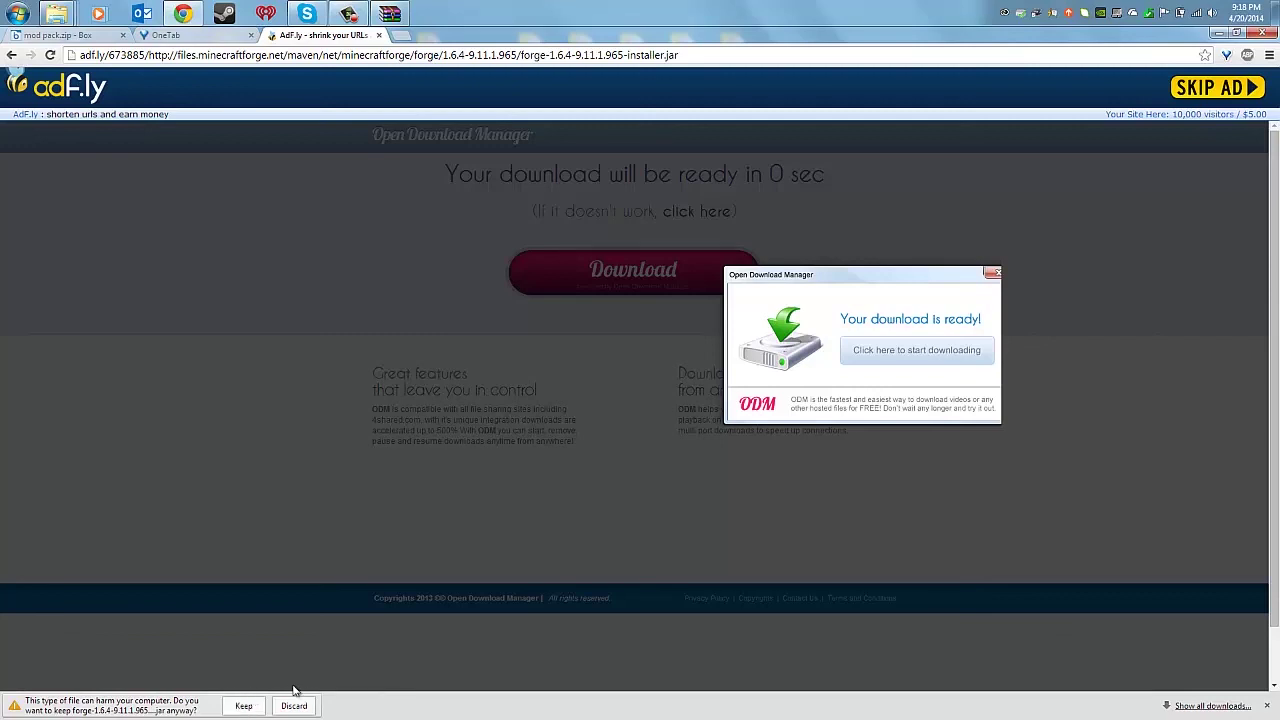
{"action": "left_click", "coordinate": [243, 706]}
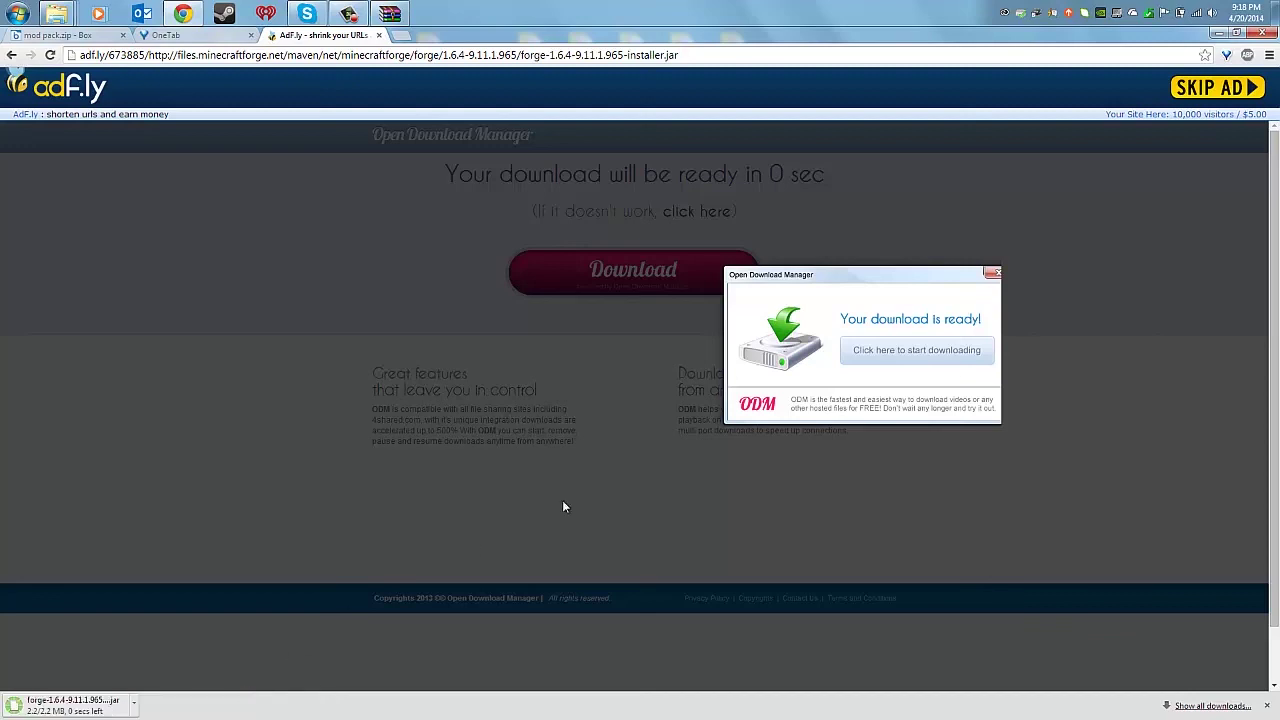
{"action": "left_click", "coordinate": [1218, 34]}
{"action": "right_click", "coordinate": [56, 13]}
{"action": "left_click", "coordinate": [55, 60]}
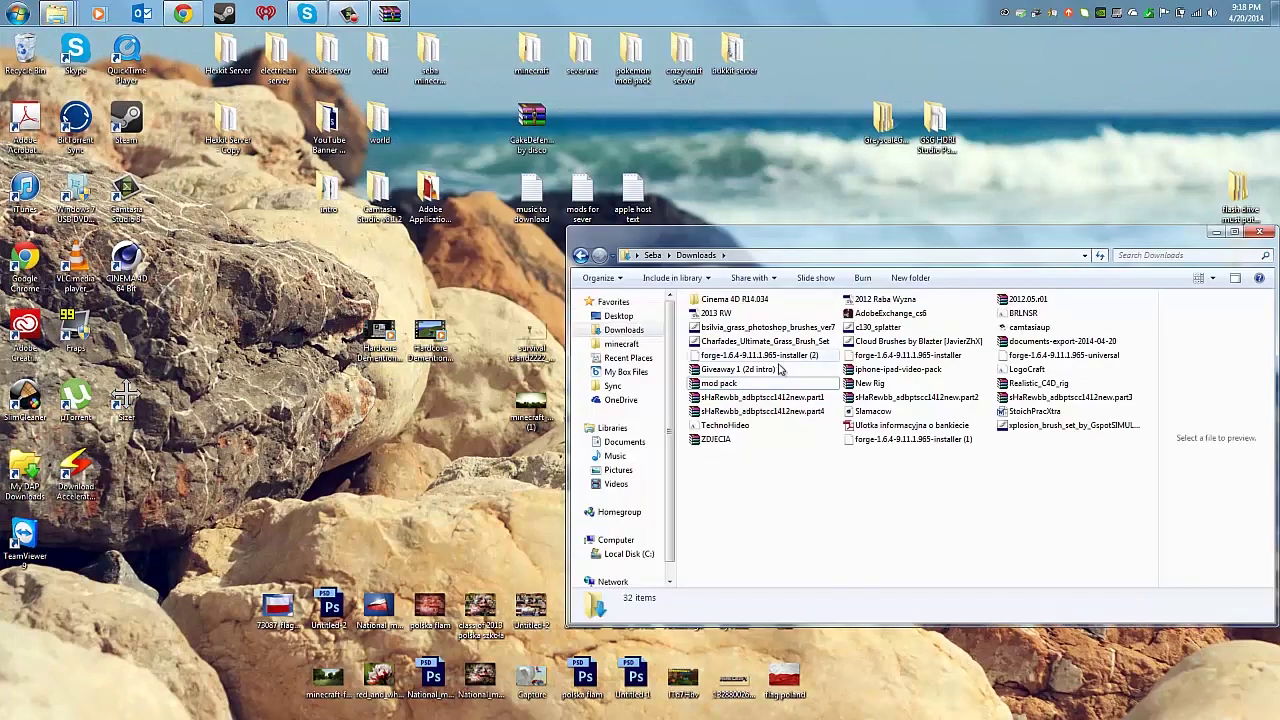
Run the Forge 1.6.4 installer jar with Java and install the client into .minecraft.
{"action": "left_click", "coordinate": [1033, 360]}
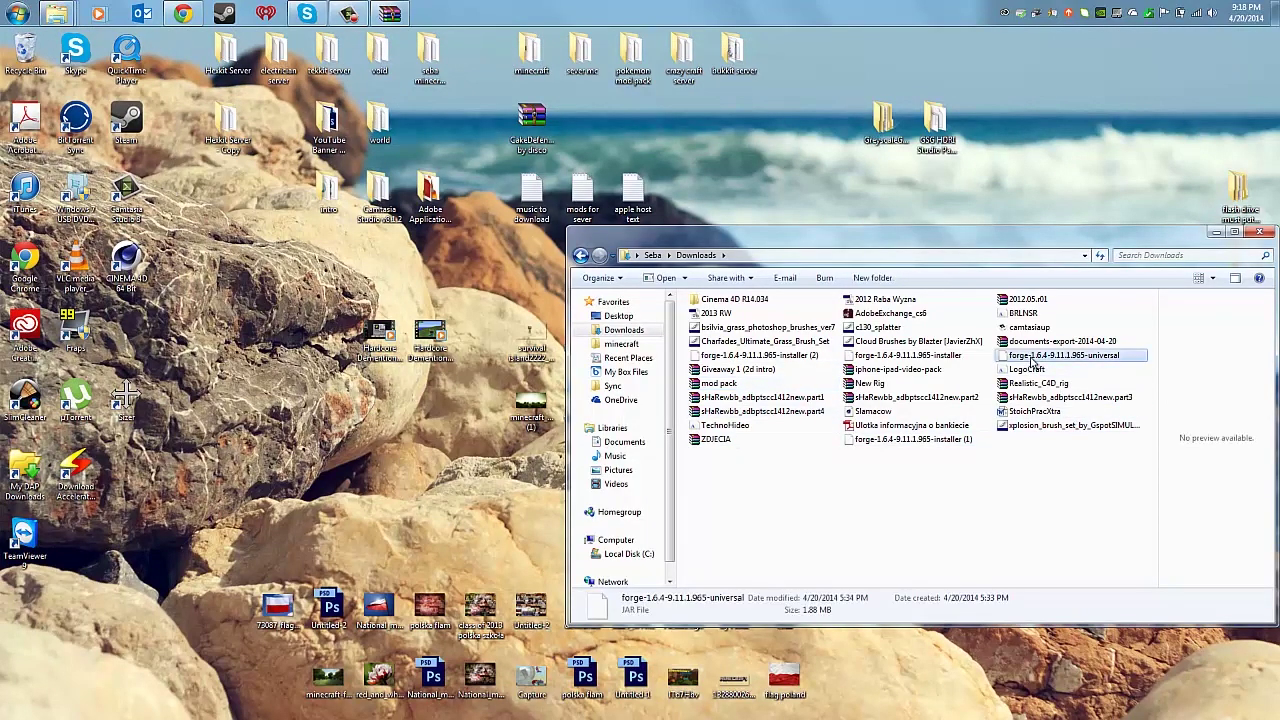
{"action": "left_click", "coordinate": [936, 358]}
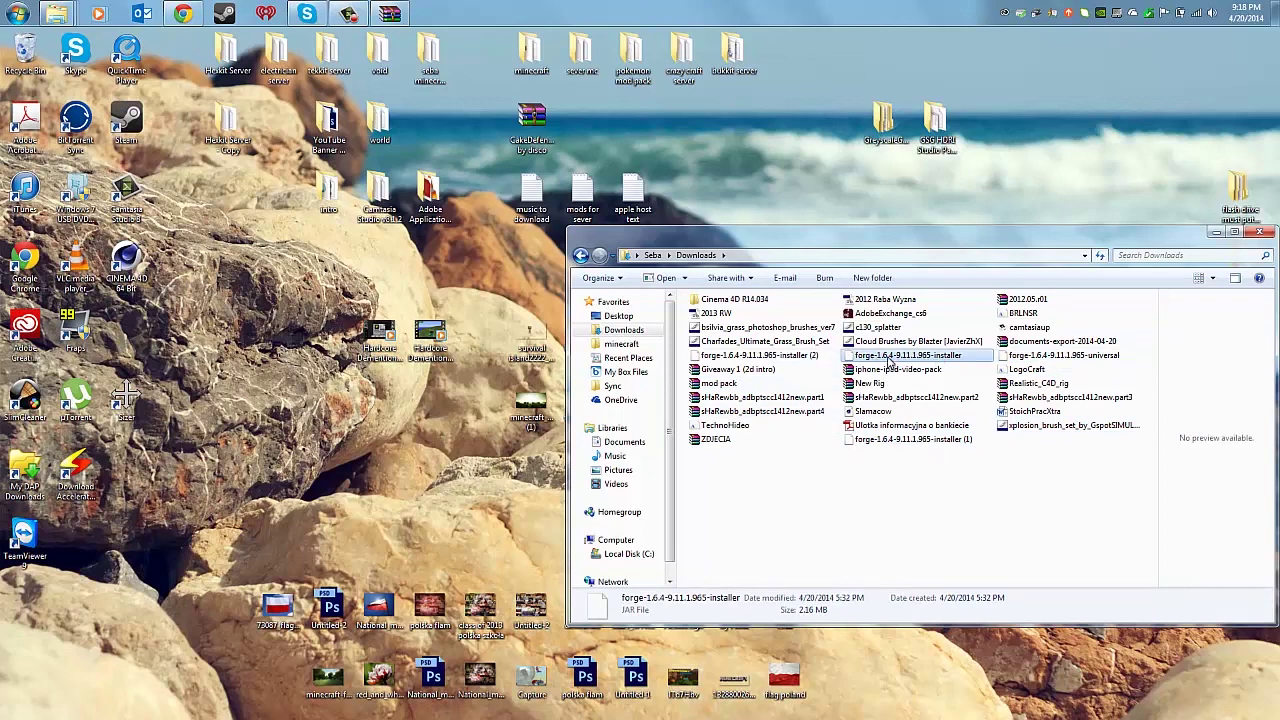
{"action": "double_click", "coordinate": [888, 358]}
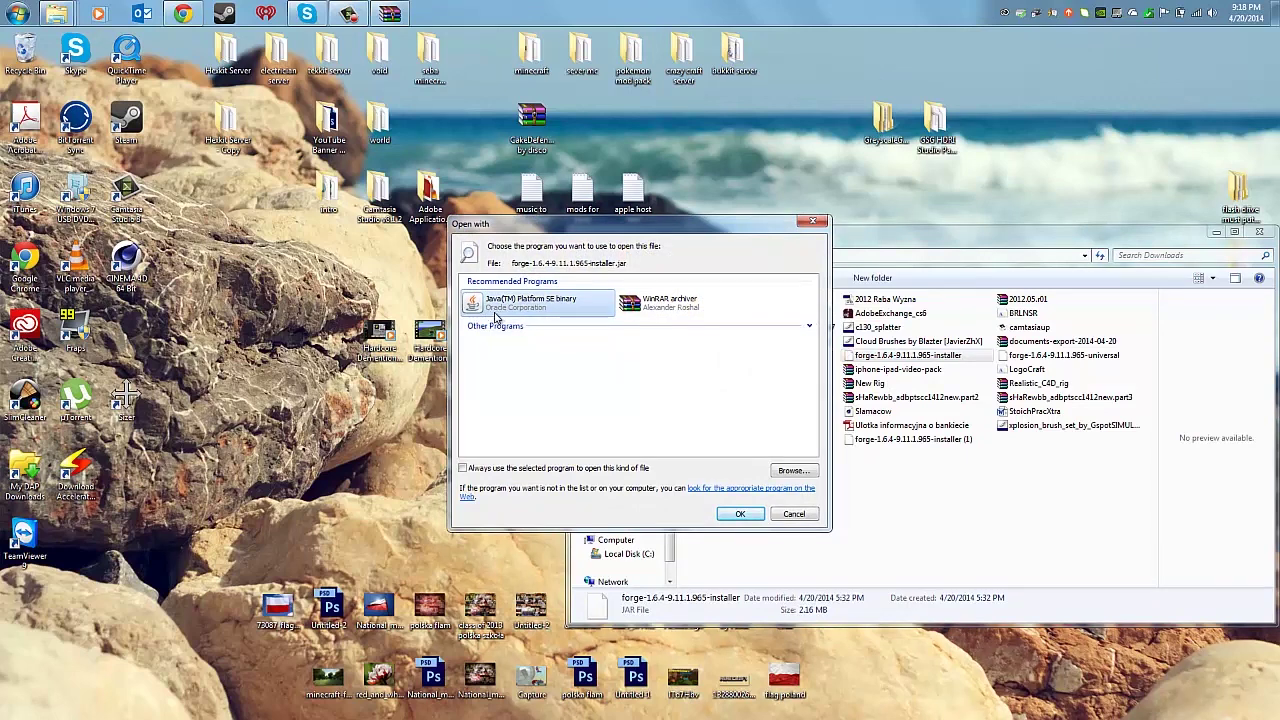
{"action": "left_click", "coordinate": [741, 515]}
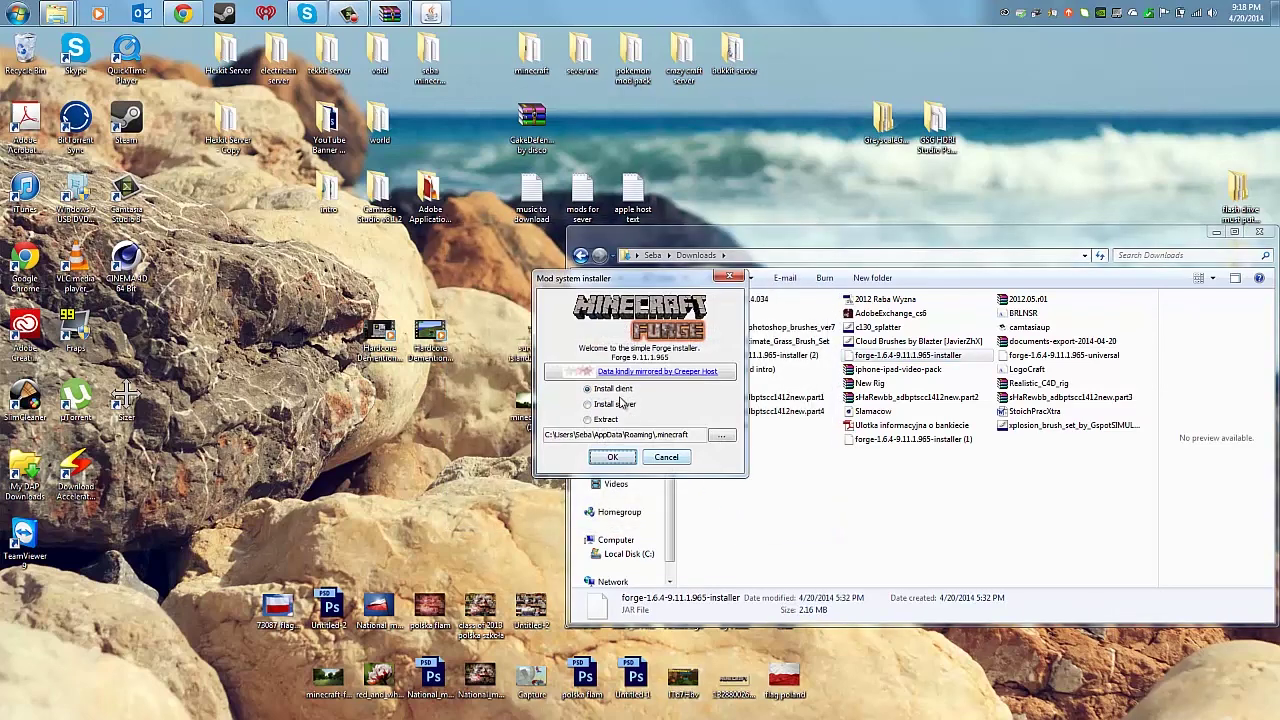
{"action": "left_click", "coordinate": [613, 458]}
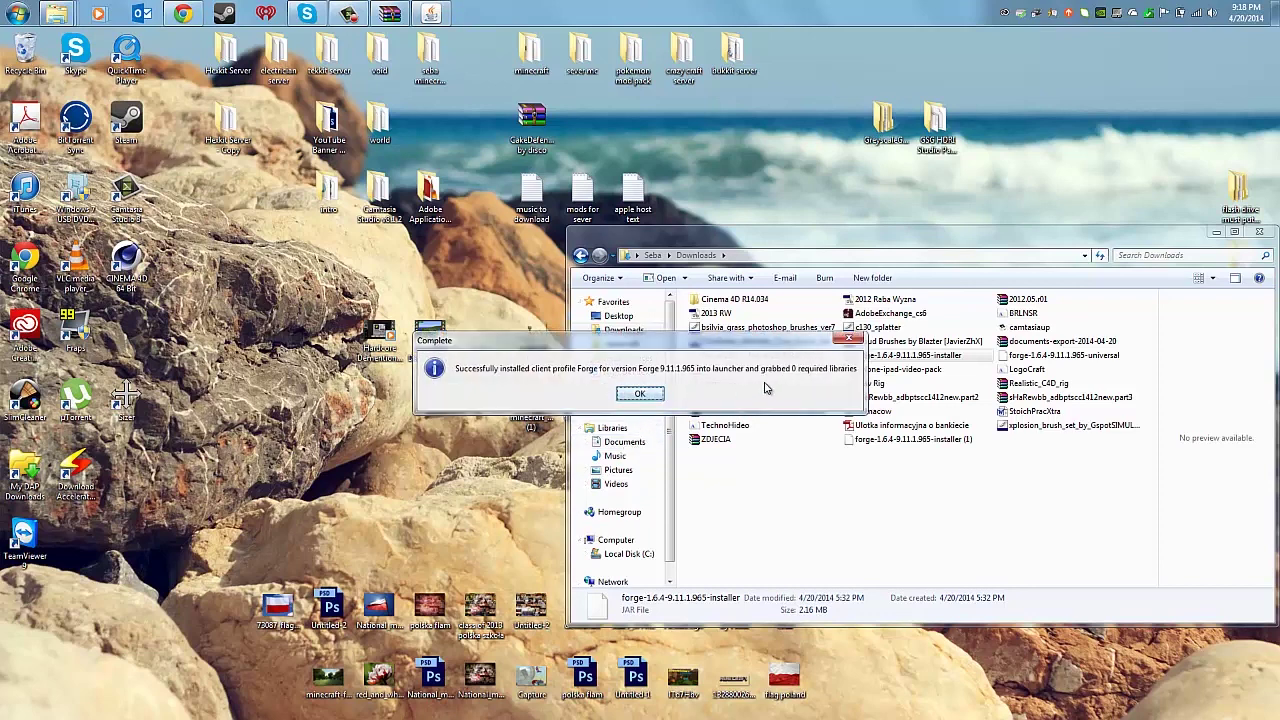
{"action": "left_click", "coordinate": [640, 394]}
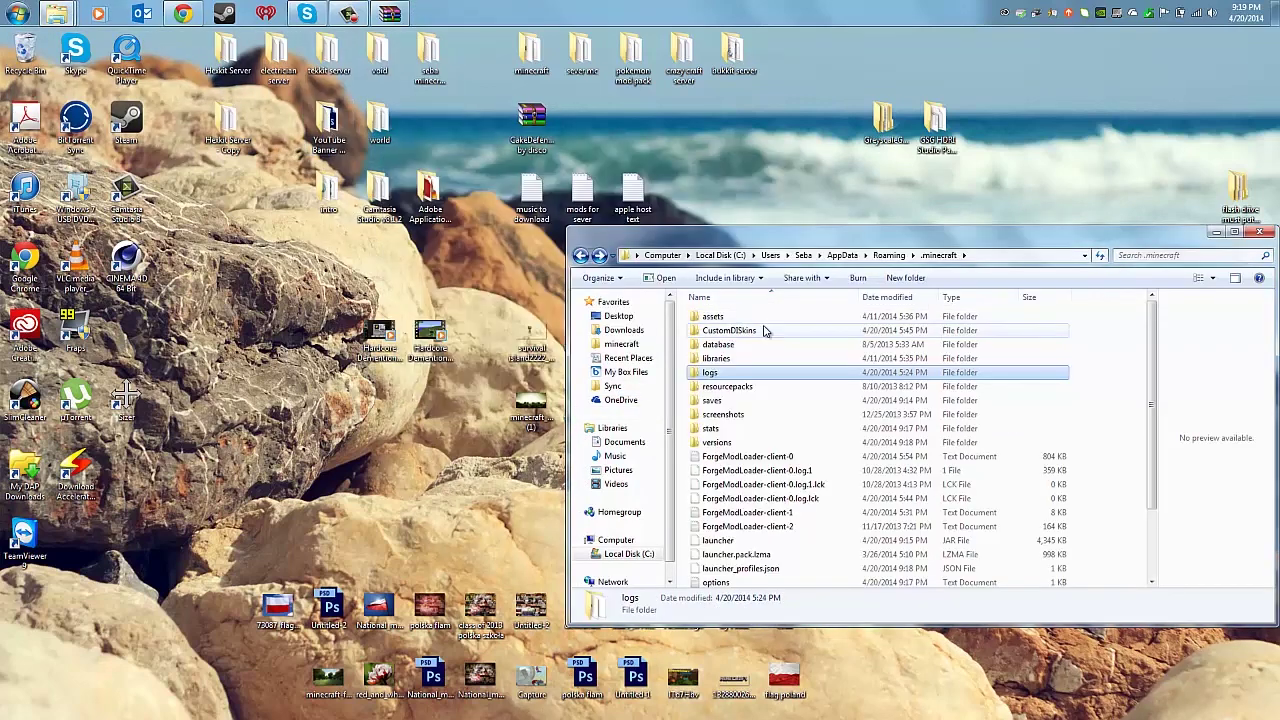
Browse to C:\Users\Seba\AppData\Roaming\.minecraft and move that window aside.
{"action": "left_click", "coordinate": [662, 255]}
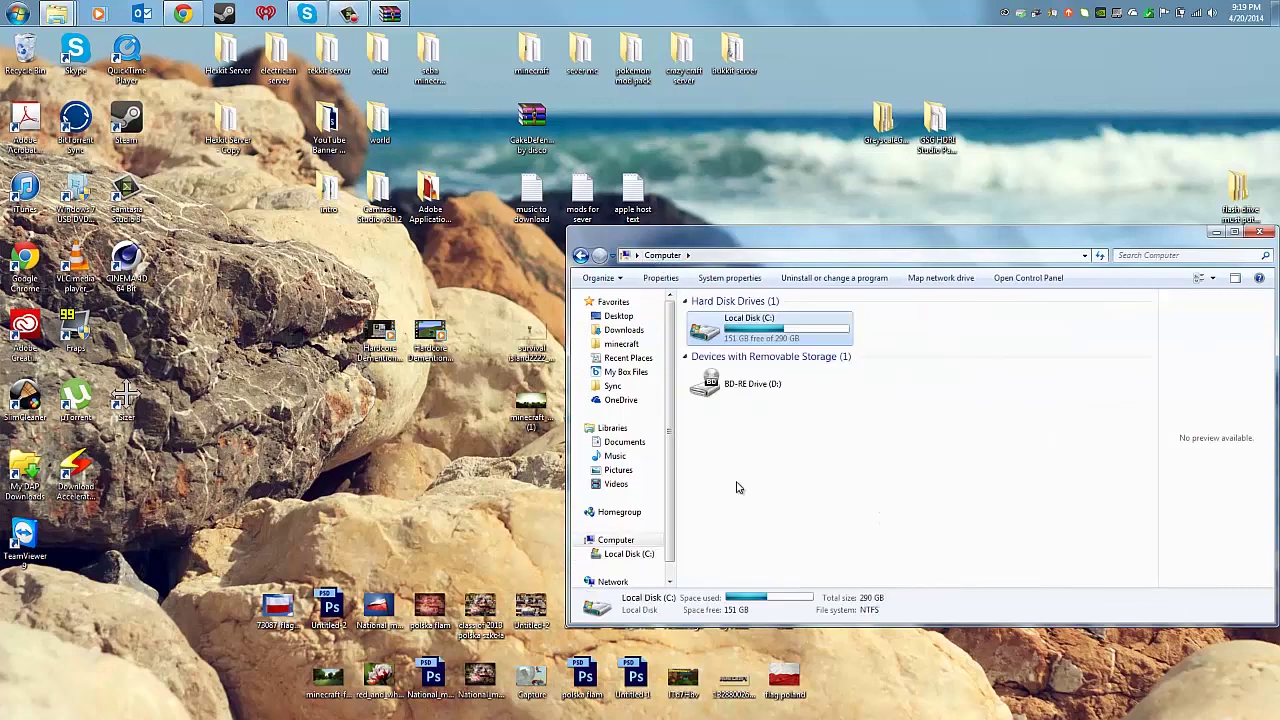
{"action": "double_click", "coordinate": [735, 345]}
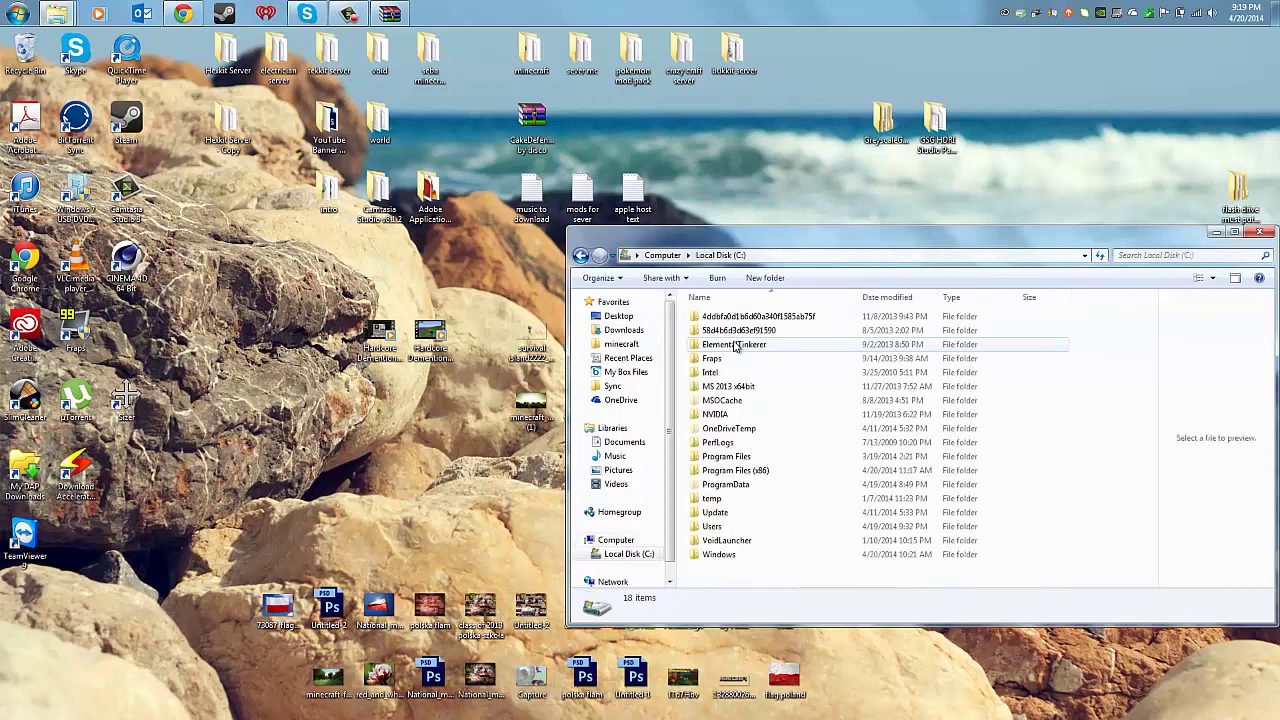
{"action": "double_click", "coordinate": [746, 527]}
{"action": "double_click", "coordinate": [712, 345]}
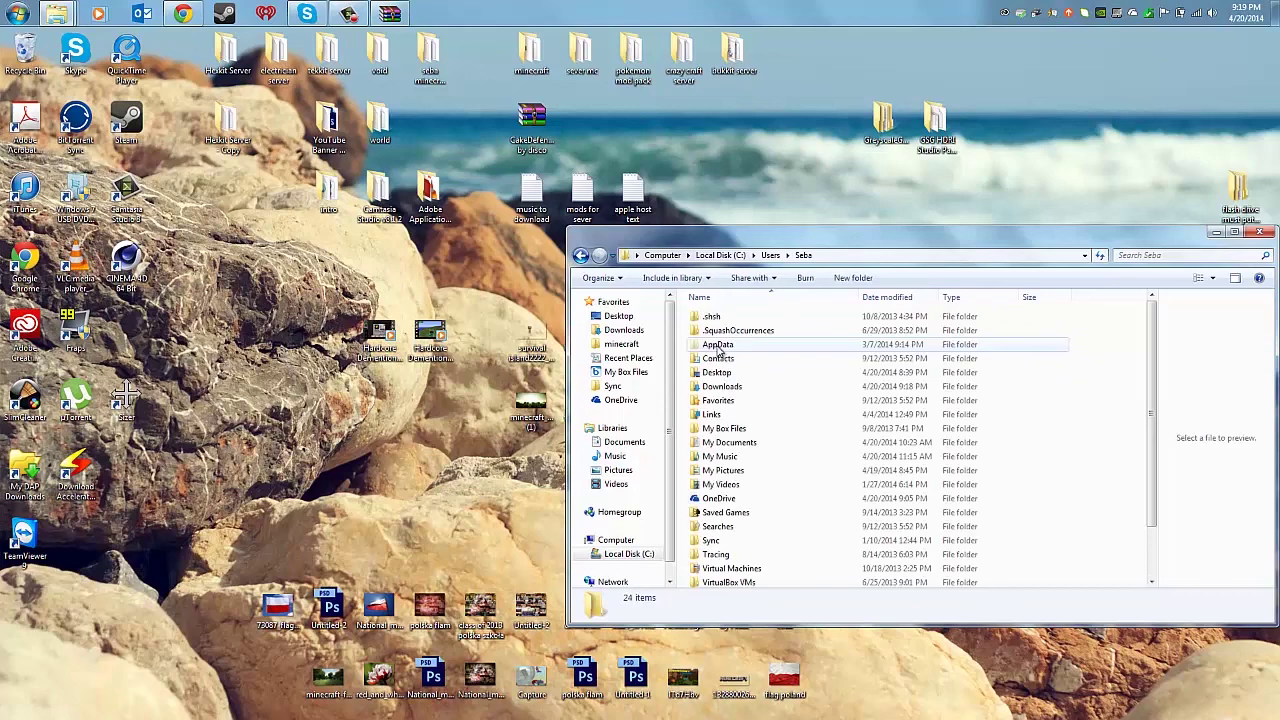
{"action": "double_click", "coordinate": [720, 345]}
{"action": "double_click", "coordinate": [726, 346]}
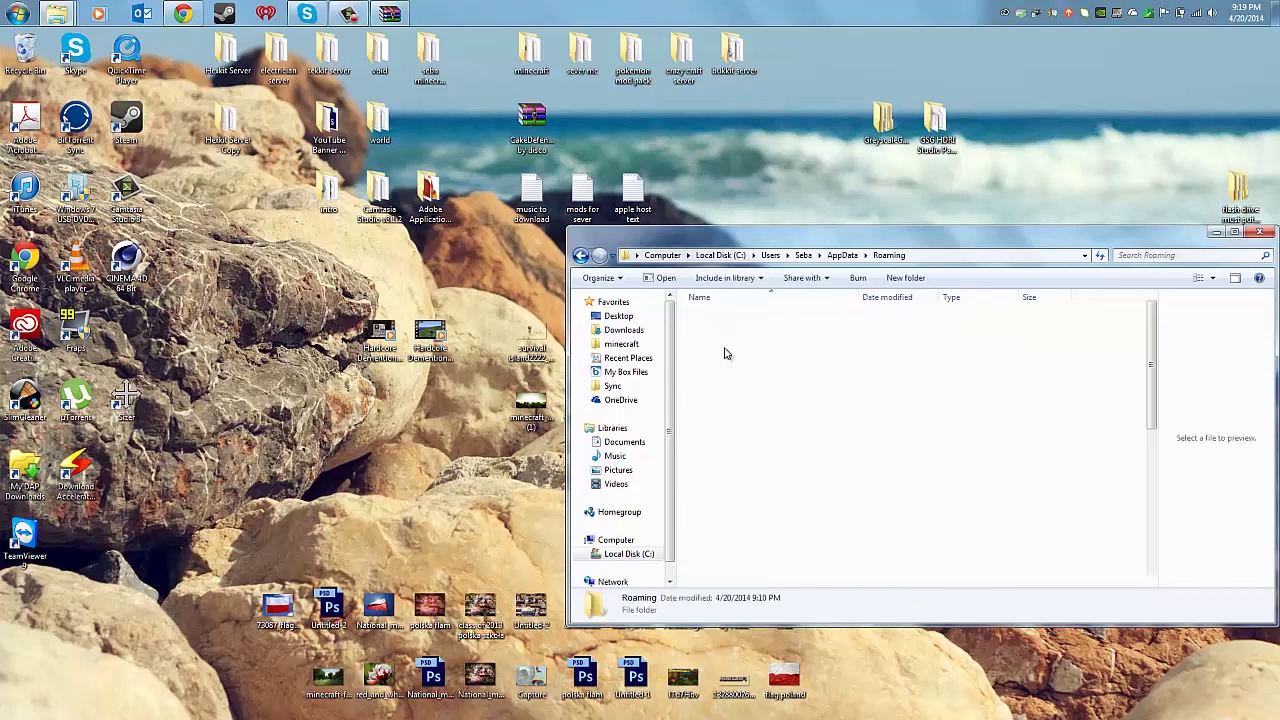
{"action": "double_click", "coordinate": [740, 376]}
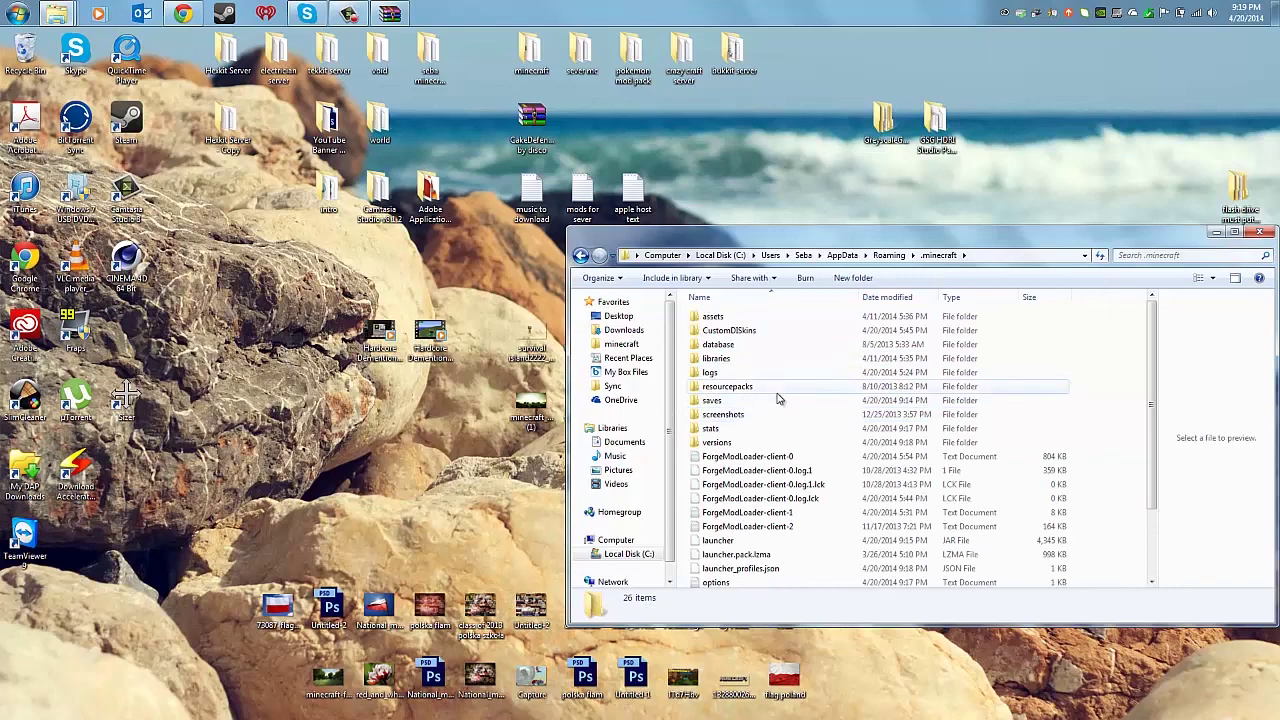
{"action": "left_click_drag", "start_coordinate": [999, 245], "coordinate": [926, 247]}
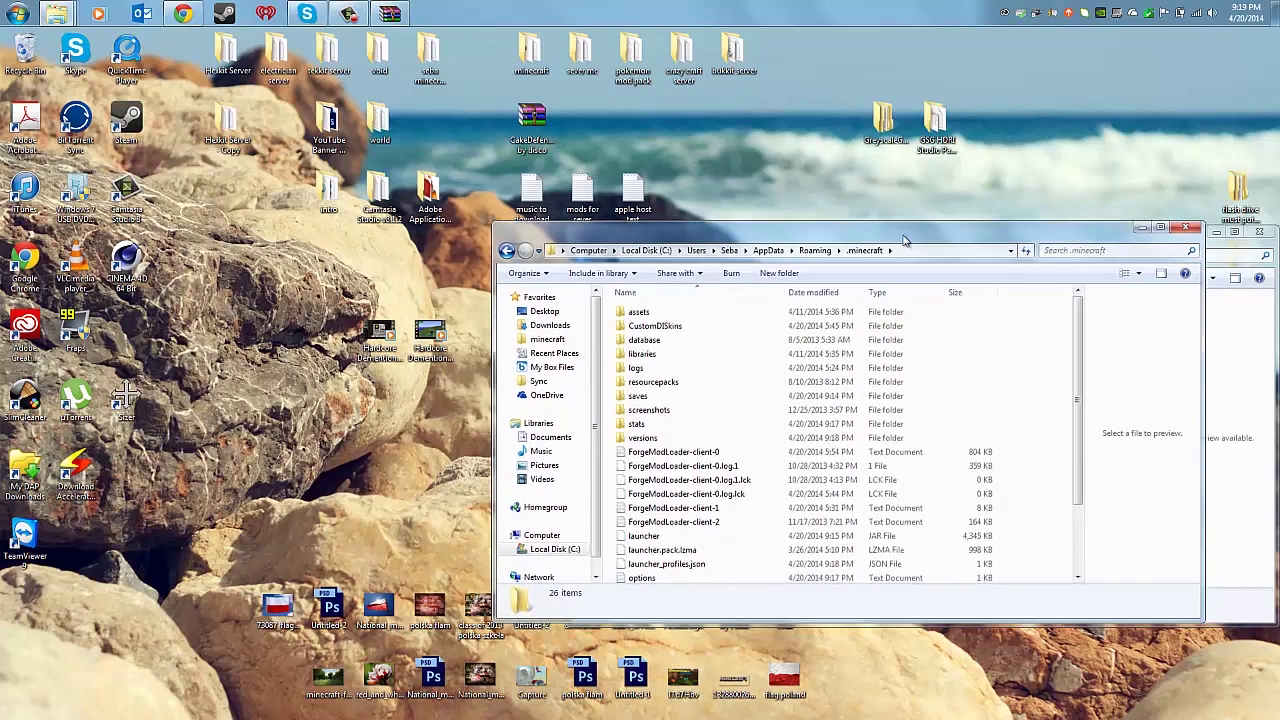
Launch the Minecraft application from the desktop minecraft folder.
{"action": "double_click", "coordinate": [530, 54]}
{"action": "left_click", "coordinate": [714, 342]}
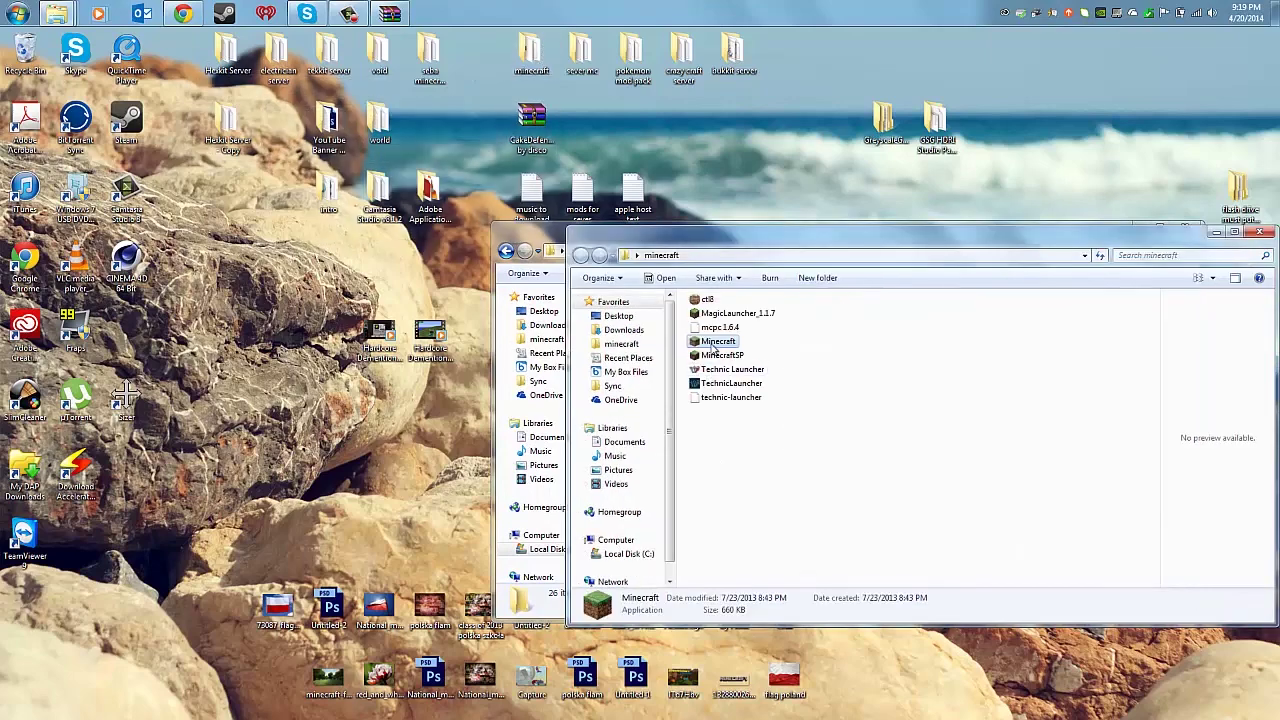
{"action": "double_click", "coordinate": [714, 342]}
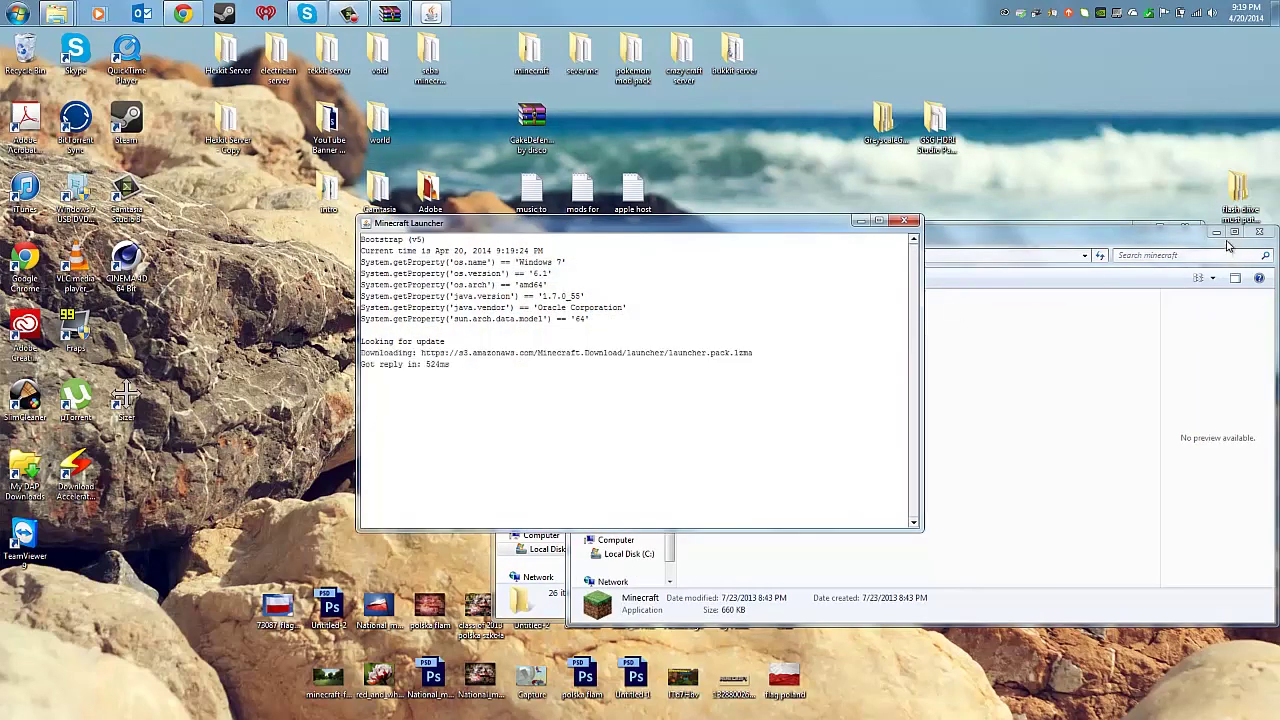
Log in to the launcher with the existing saved account.
{"action": "left_click", "coordinate": [1215, 232]}
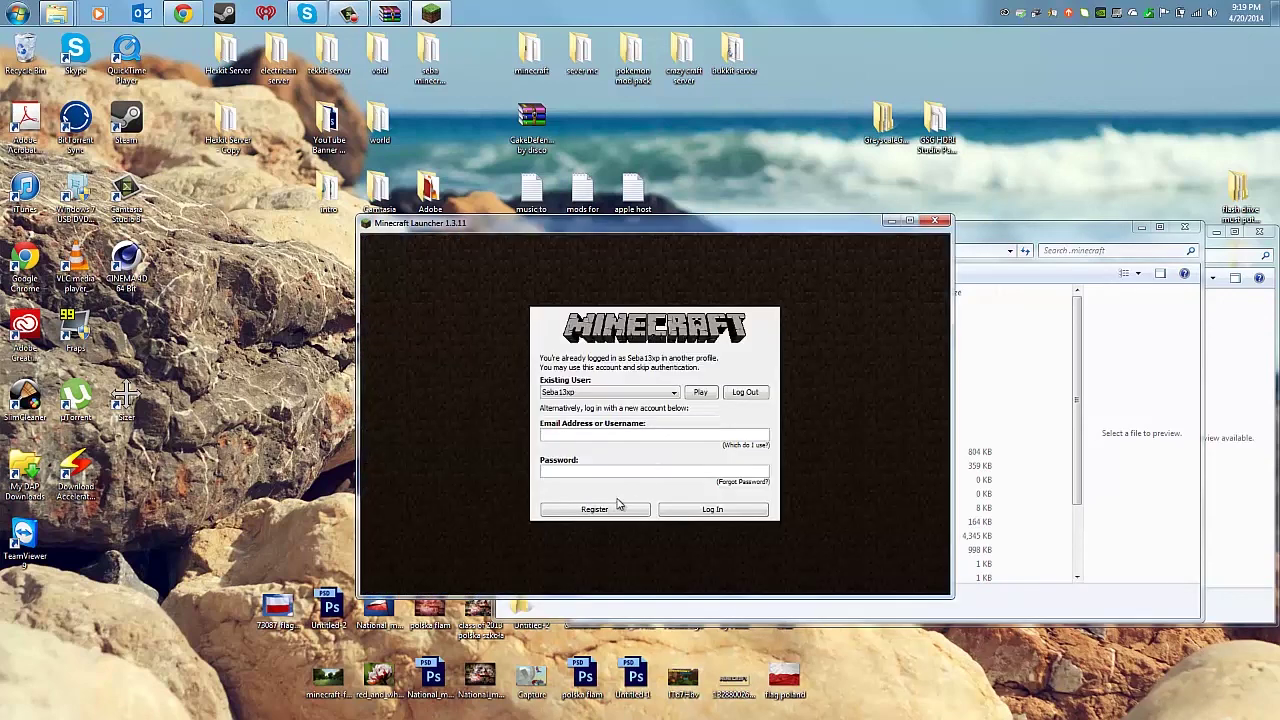
{"action": "left_click", "coordinate": [675, 394]}
{"action": "left_click", "coordinate": [675, 394]}
{"action": "left_click", "coordinate": [676, 396]}
{"action": "left_click", "coordinate": [676, 396]}
{"action": "left_click", "coordinate": [700, 392]}
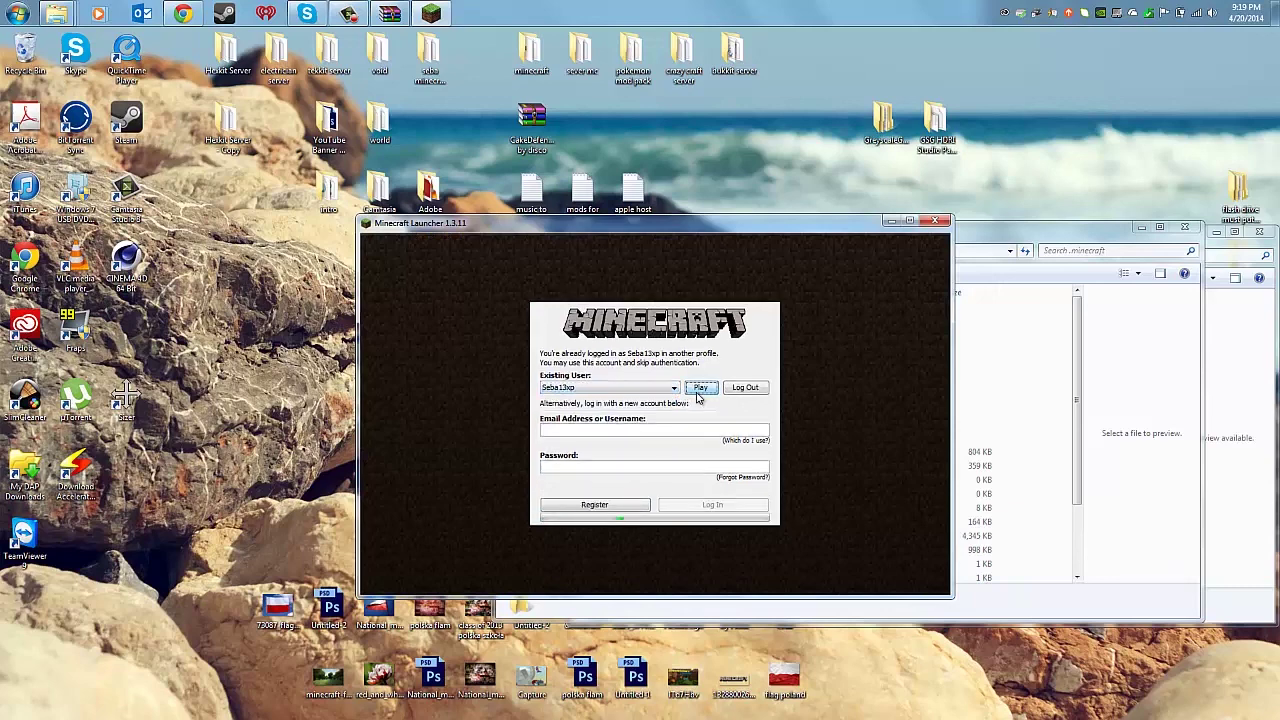
Select the Forge profile and launch Minecraft.
{"action": "left_click", "coordinate": [430, 567]}
{"action": "left_click", "coordinate": [410, 581]}
{"action": "left_click", "coordinate": [412, 568]}
{"action": "left_click", "coordinate": [400, 581]}
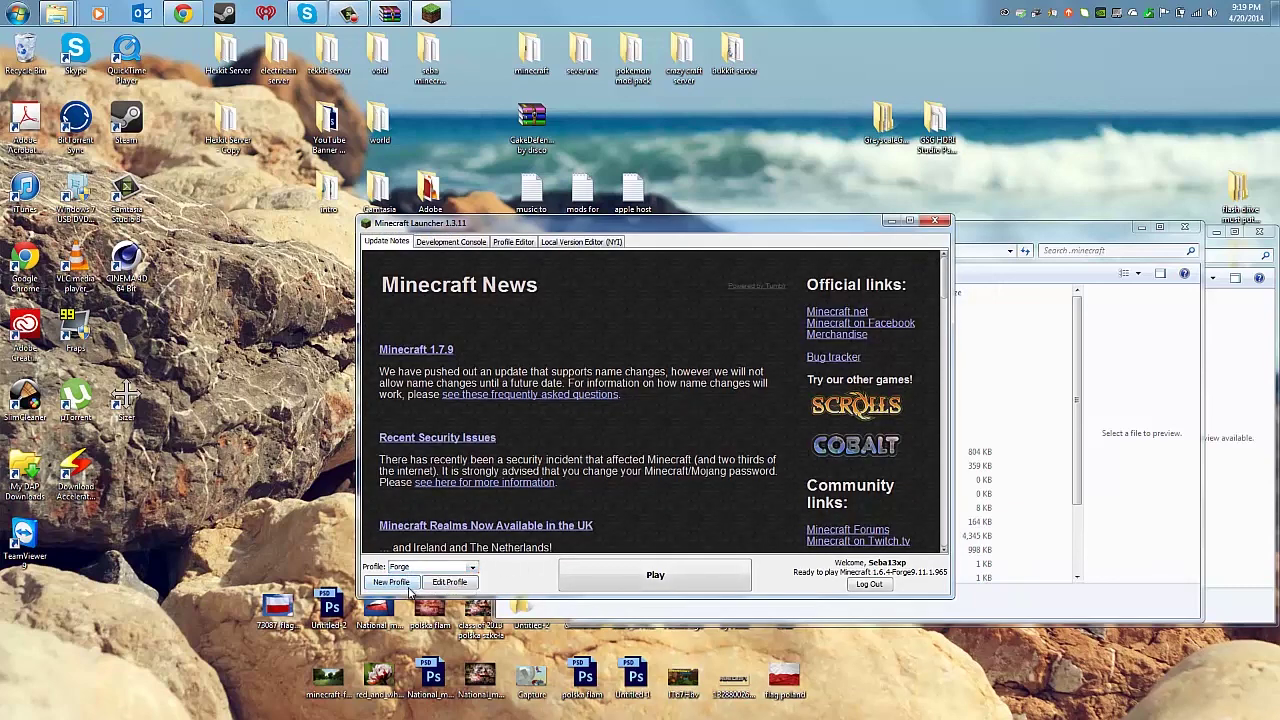
{"action": "left_click", "coordinate": [652, 574]}
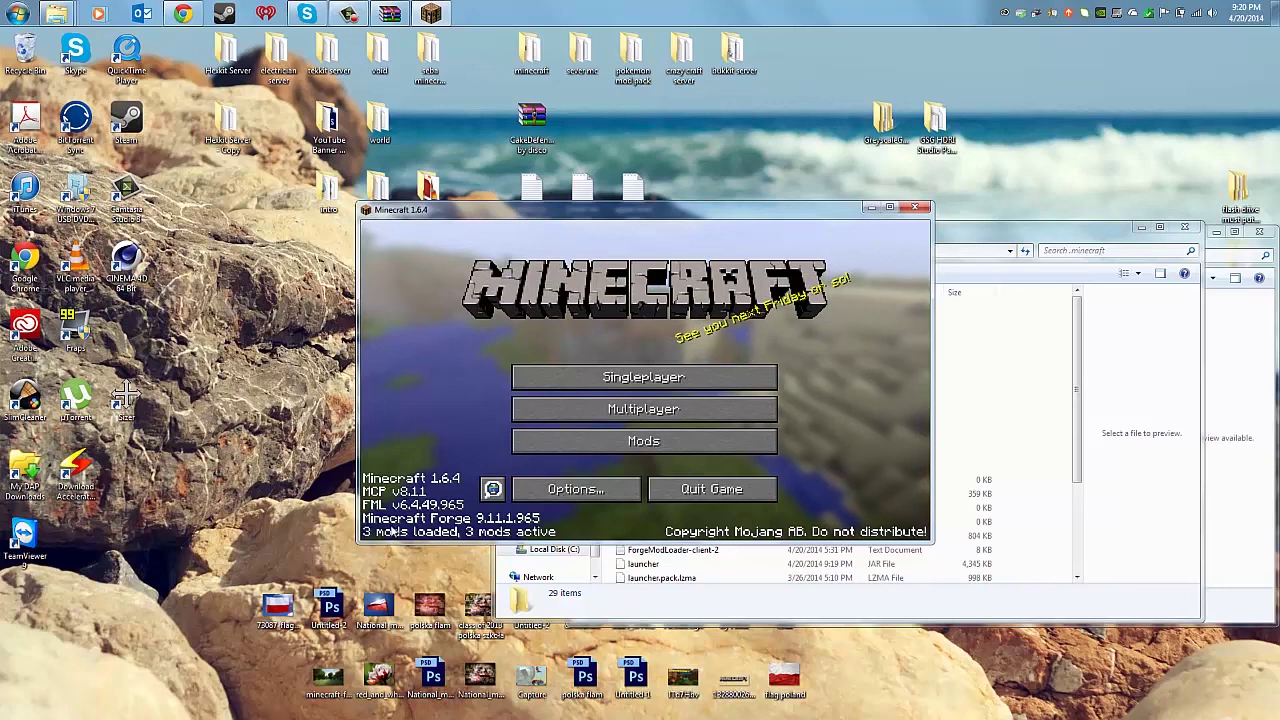
Quit Minecraft and open the mod pack archive from Downloads in WinRAR.
{"action": "left_click", "coordinate": [727, 498]}
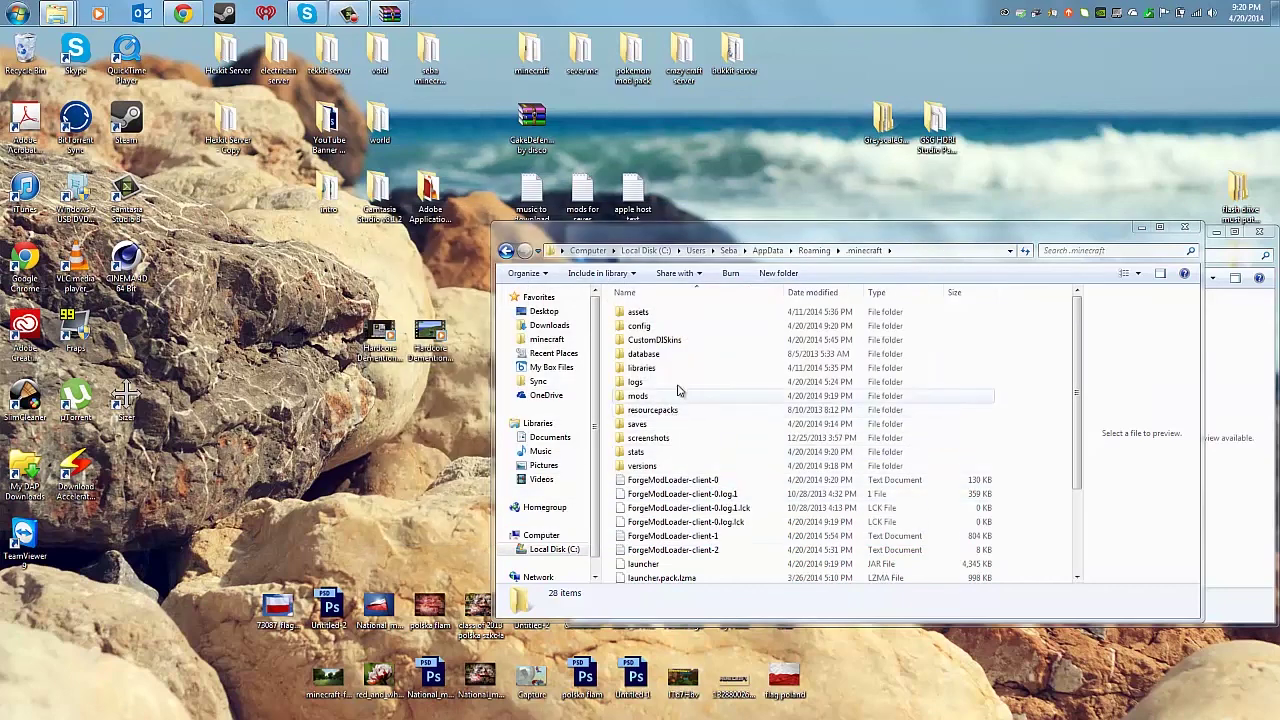
{"action": "left_click_drag", "start_coordinate": [666, 241], "coordinate": [208, 66]}
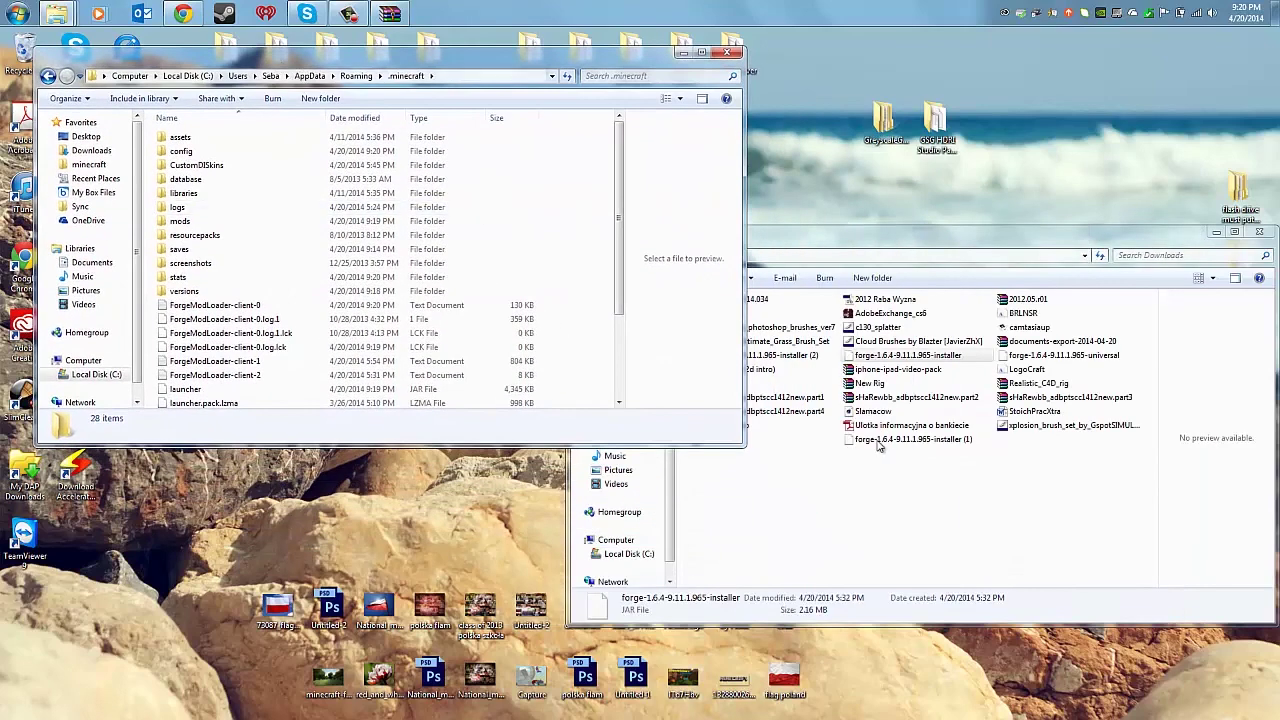
{"action": "left_click", "coordinate": [803, 491]}
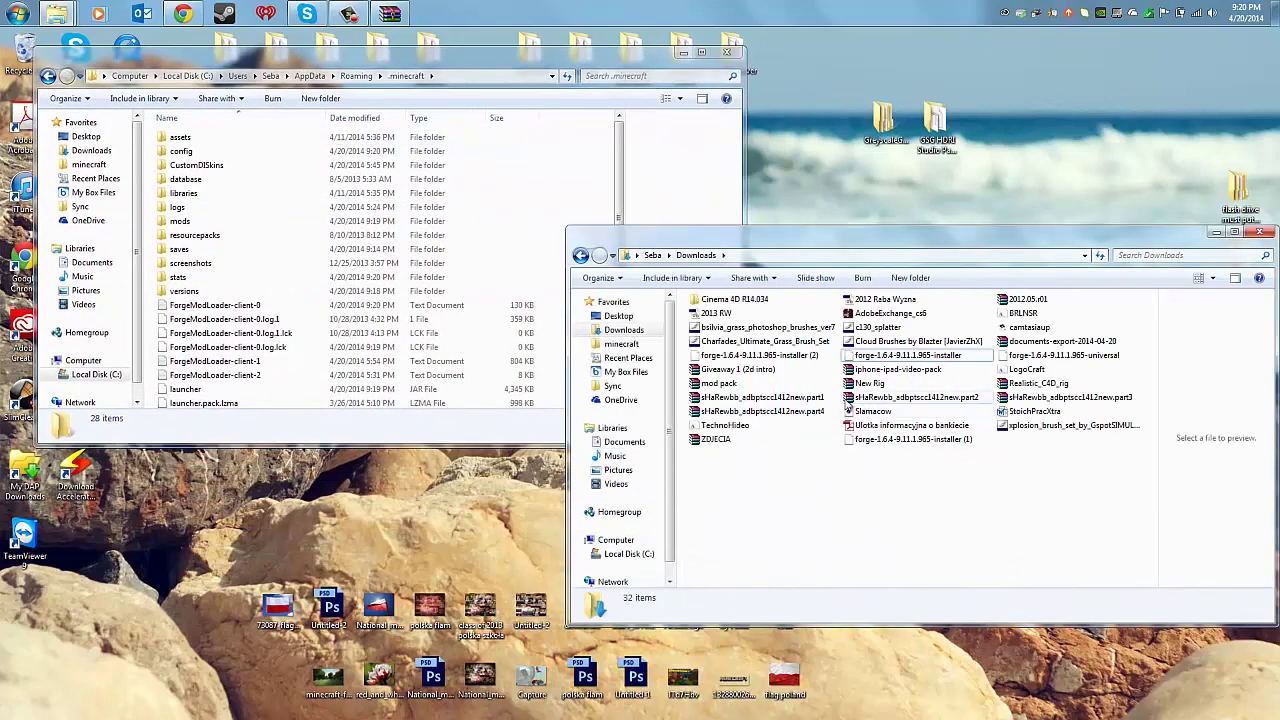
{"action": "double_click", "coordinate": [718, 384]}
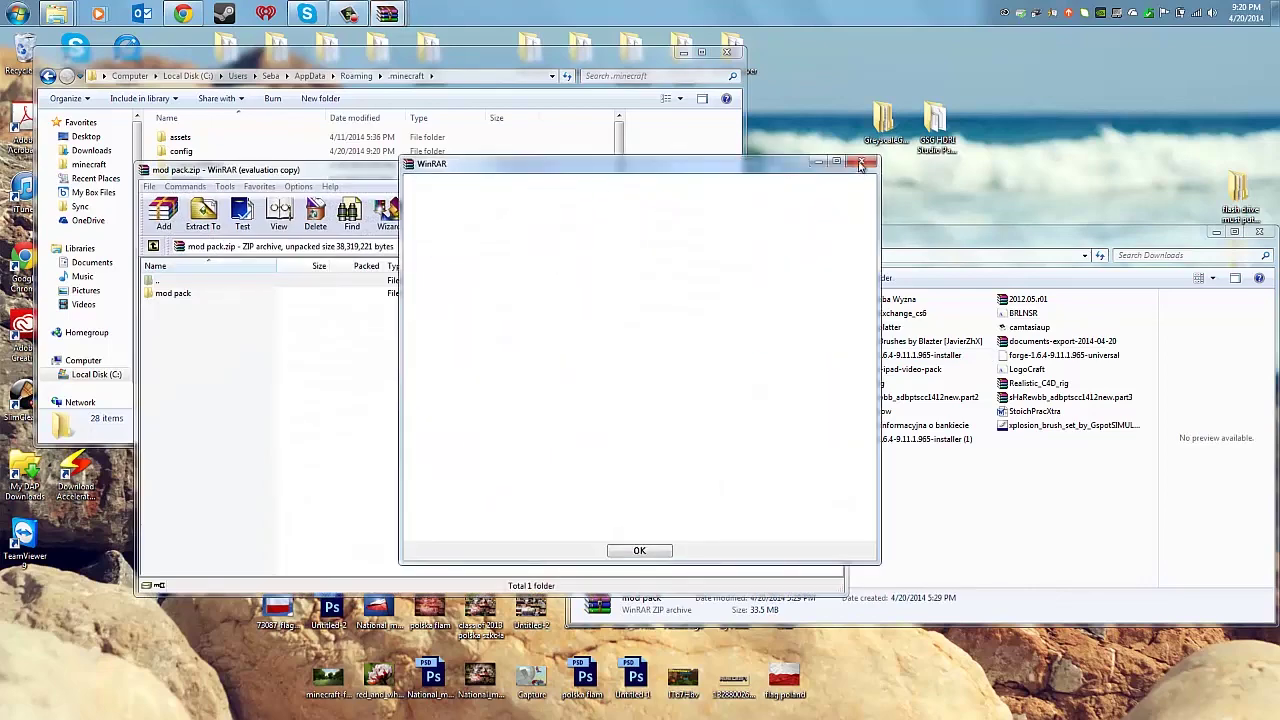
{"action": "left_click", "coordinate": [860, 164]}
Drag mods and config into .minecraft, merging folders and replacing conflicting files, then close WinRAR.
{"action": "left_click_drag", "start_coordinate": [583, 172], "coordinate": [1005, 108]}
{"action": "double_click", "coordinate": [590, 229]}
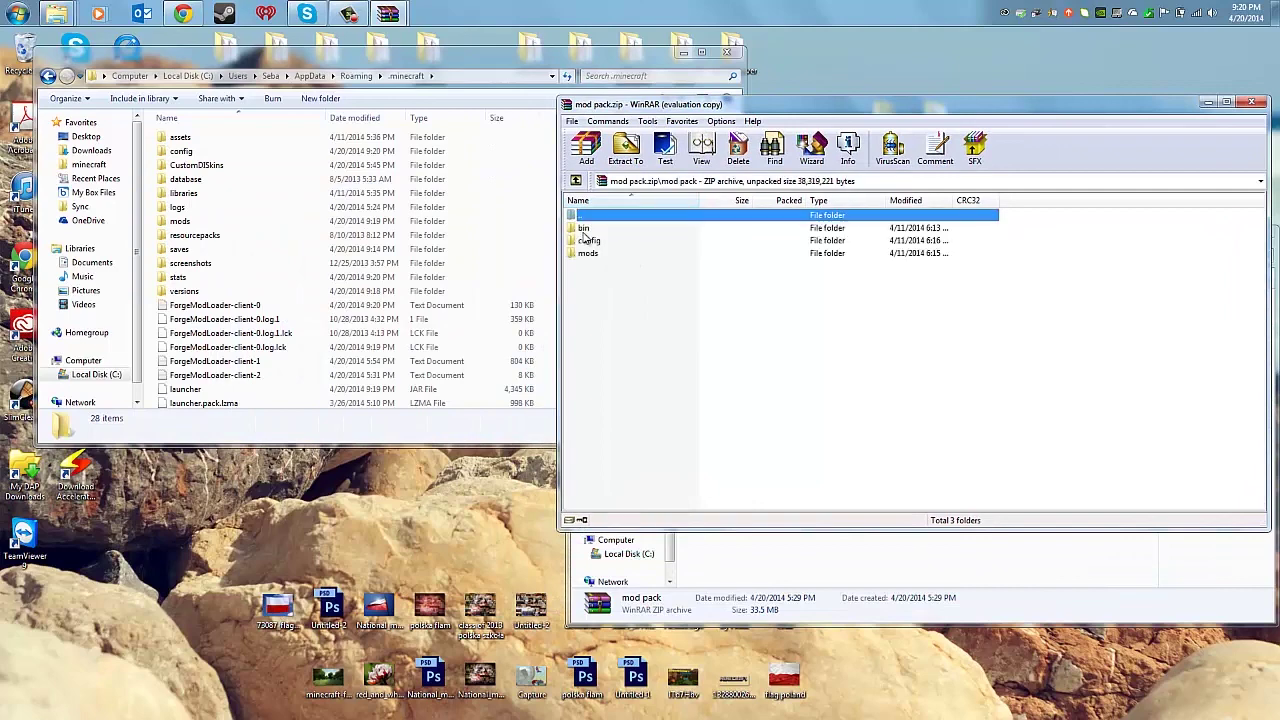
{"action": "left_click_drag", "start_coordinate": [587, 256], "coordinate": [492, 368]}
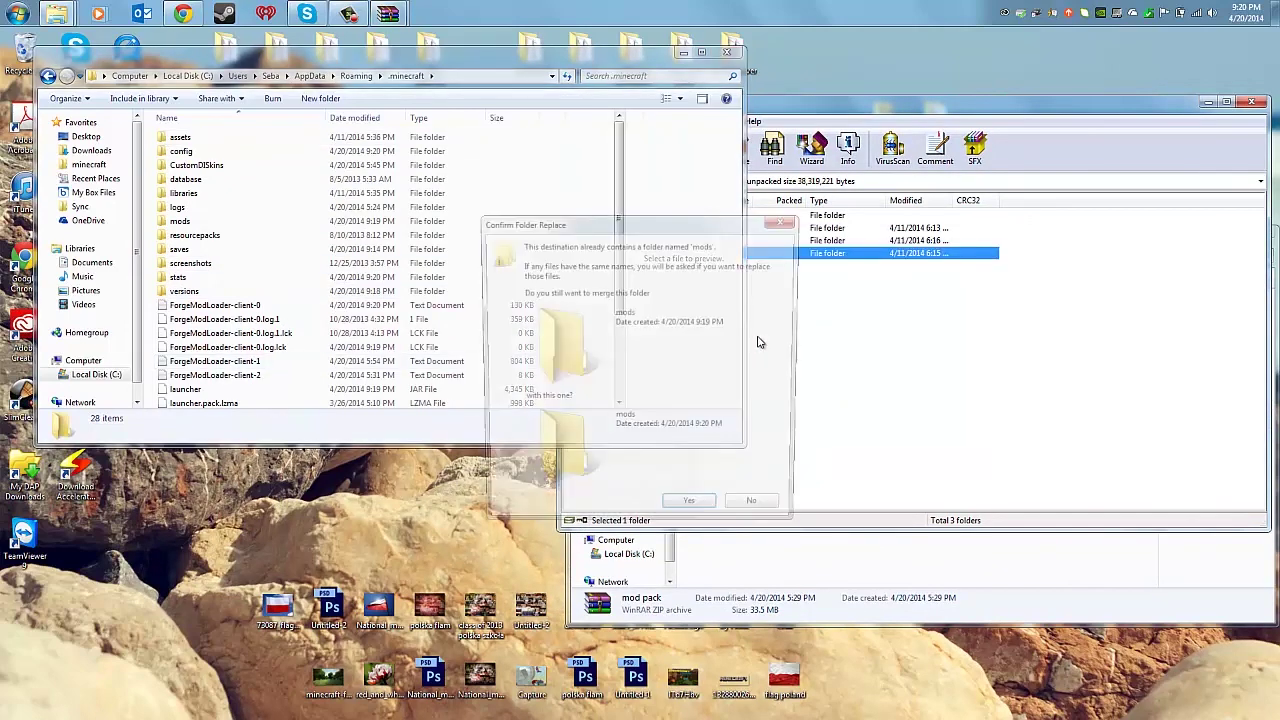
{"action": "left_click", "coordinate": [690, 515]}
{"action": "left_click", "coordinate": [814, 394]}
{"action": "left_click_drag", "start_coordinate": [598, 241], "coordinate": [508, 350]}
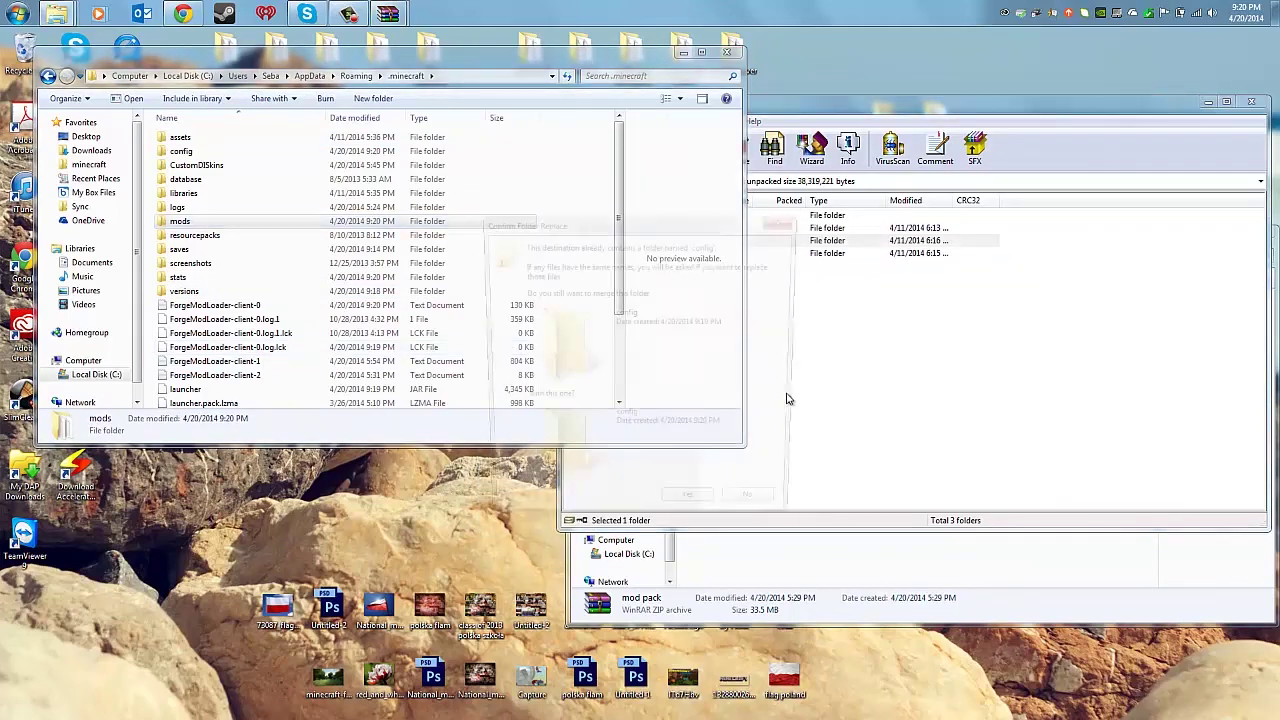
{"action": "left_click", "coordinate": [690, 512]}
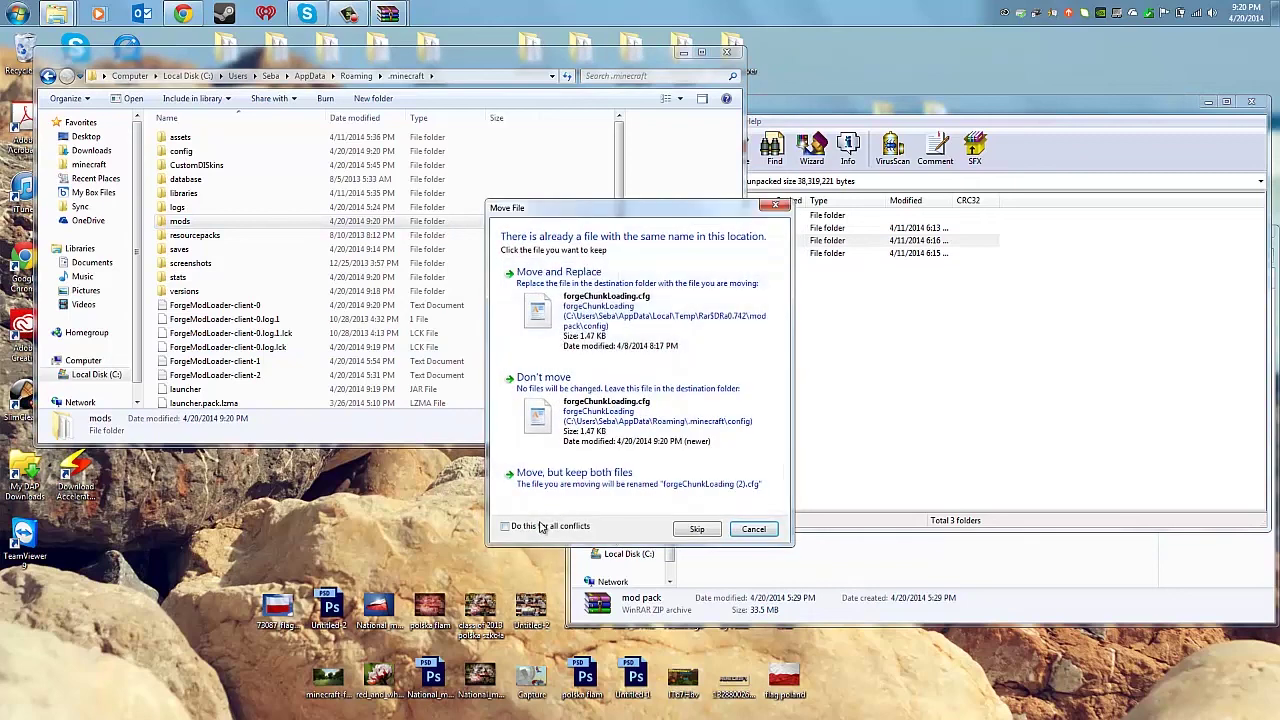
{"action": "left_click", "coordinate": [560, 322]}
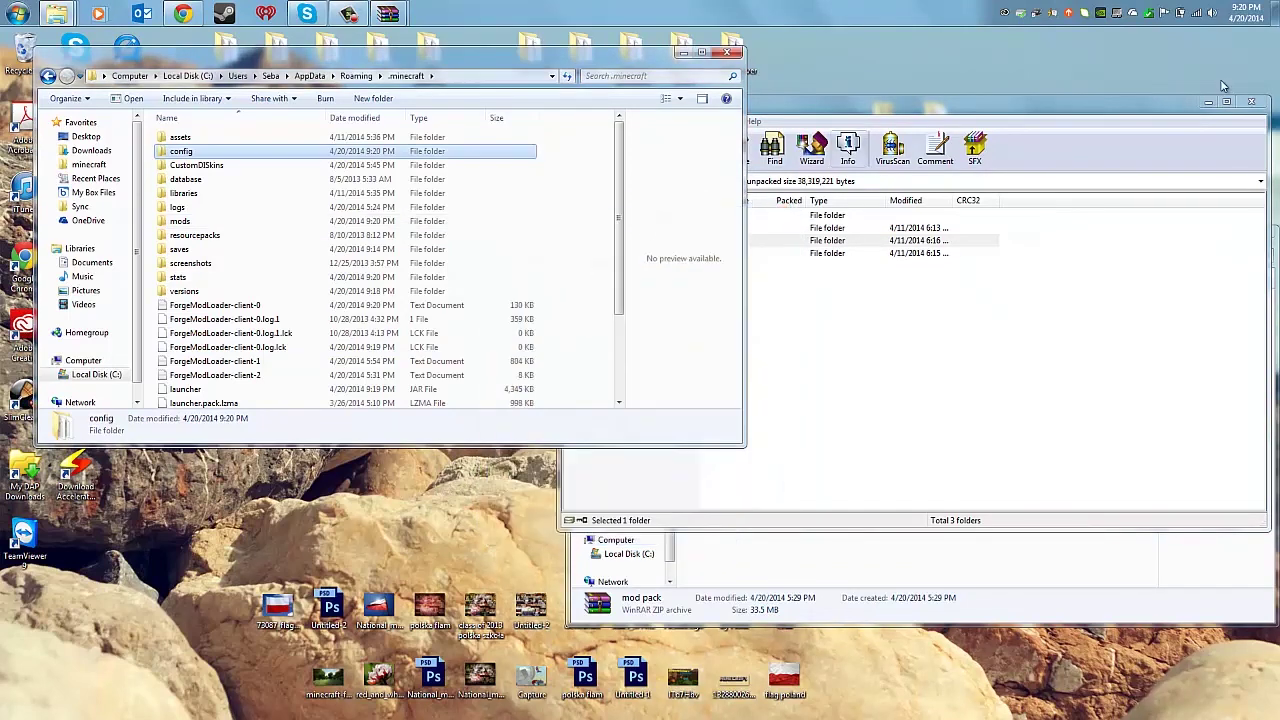
{"action": "left_click", "coordinate": [1251, 101]}
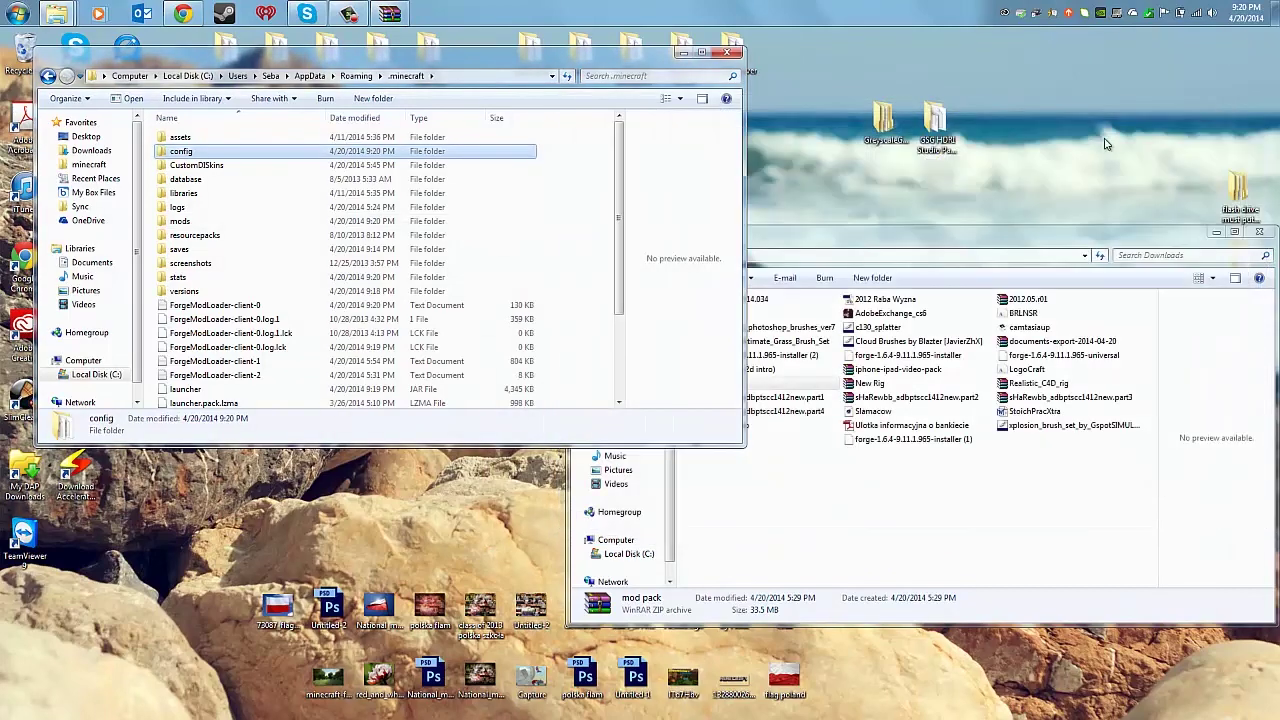